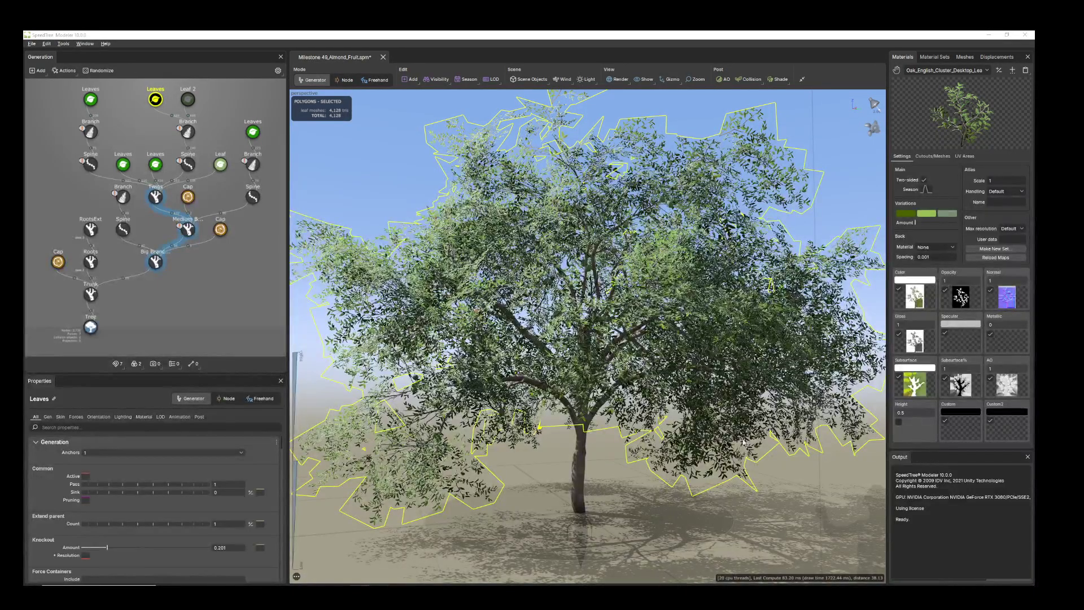
Examine the finished almond fruit tree up close and from afar, and compare it with the Almond_Tree_Flower_High model in its own window
{"action": "scroll", "coordinate": [628, 436], "scroll_direction": "up", "scroll_amount": 3}
{"action": "left_click_drag", "start_coordinate": [628, 436], "coordinate": [429, 474]}
{"action": "mouse_move", "coordinate": [341, 590]}
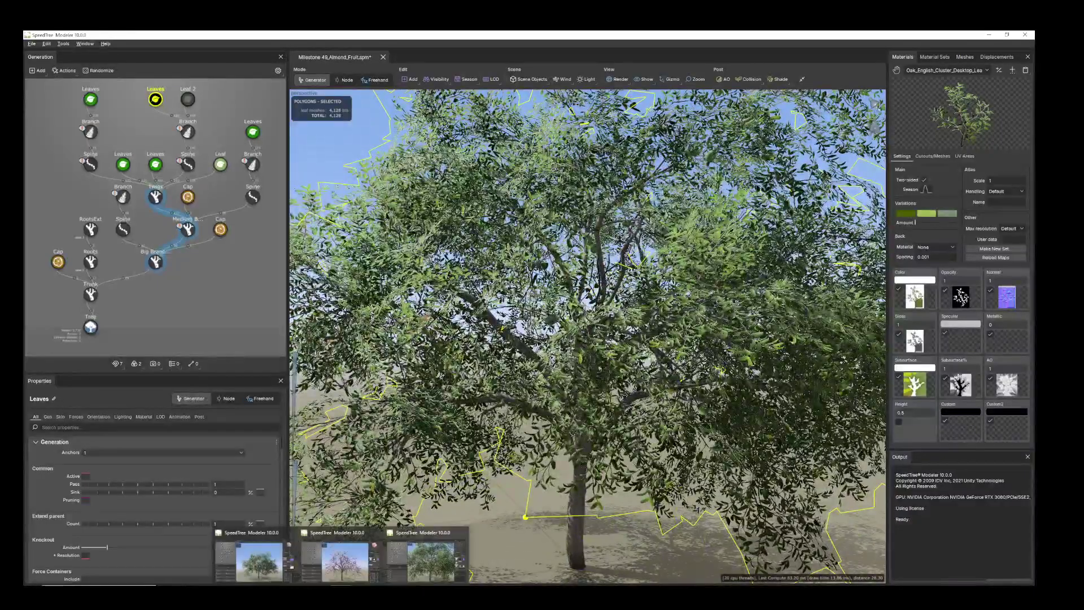
{"action": "left_click", "coordinate": [341, 562]}
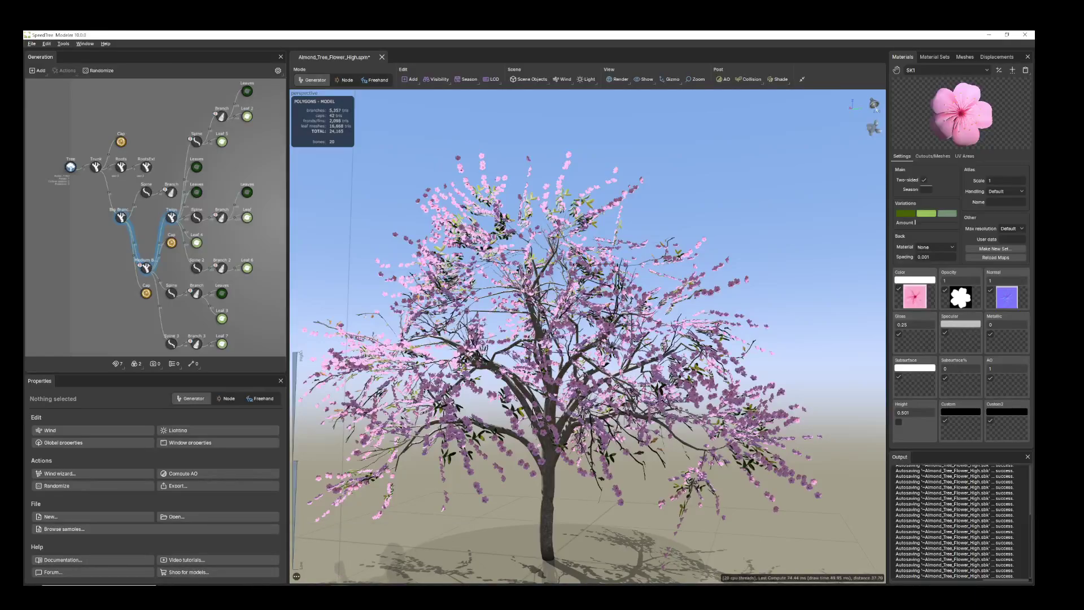
{"action": "mouse_move", "coordinate": [341, 598]}
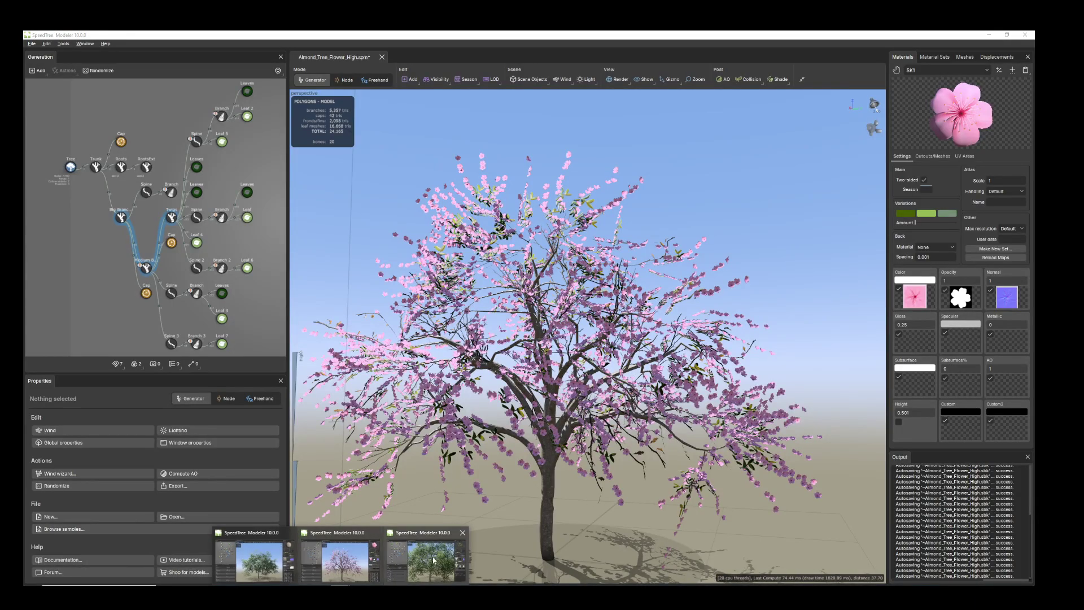
{"action": "left_click", "coordinate": [433, 560]}
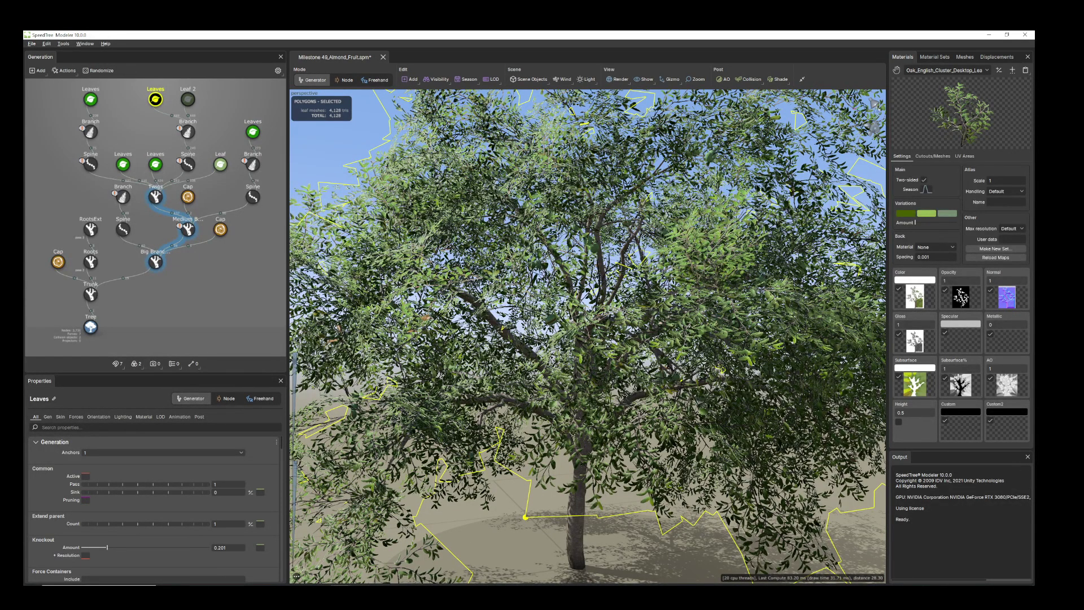
{"action": "scroll", "coordinate": [578, 385], "scroll_direction": "up", "scroll_amount": 5}
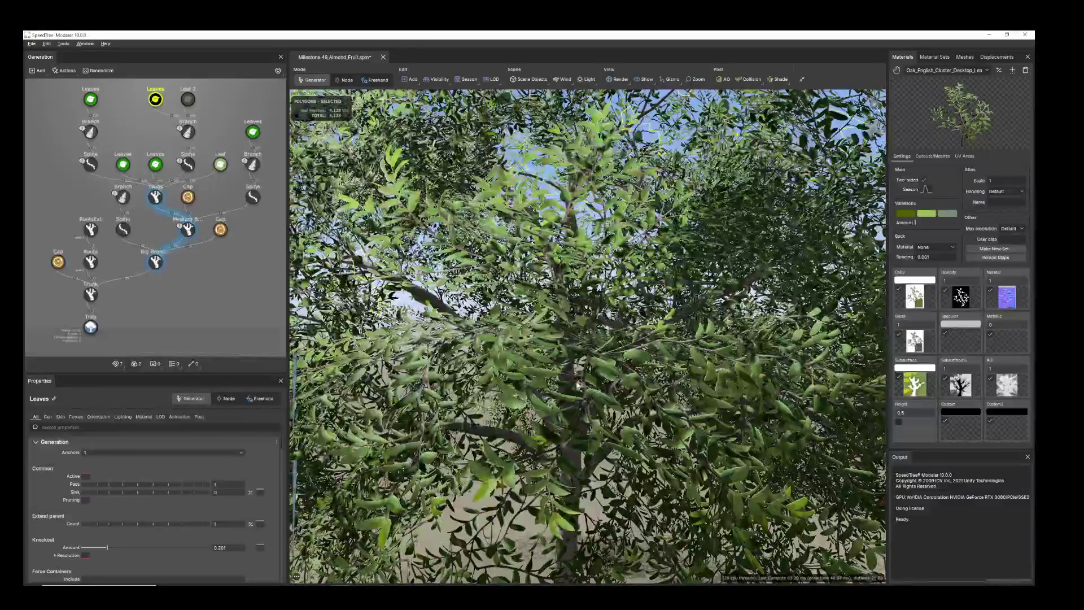
{"action": "scroll", "coordinate": [578, 386], "scroll_direction": "down", "scroll_amount": 8}
{"action": "scroll", "coordinate": [577, 385], "scroll_direction": "up", "scroll_amount": 2}
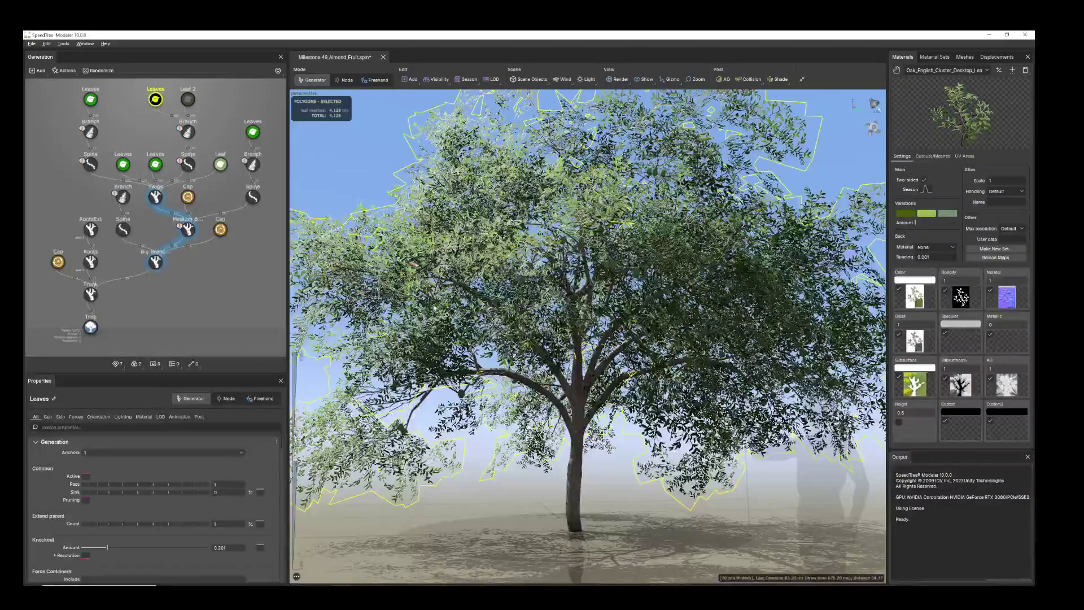
{"action": "scroll", "coordinate": [251, 297], "scroll_direction": "down", "scroll_amount": 2}
Hide all existing generators of the almond tree, including the trunk and Leaf 2, leaving only the root Tree generator
{"action": "left_click_drag", "start_coordinate": [268, 285], "coordinate": [26, 90]}
{"action": "left_click_drag", "start_coordinate": [265, 281], "coordinate": [25, 87]}
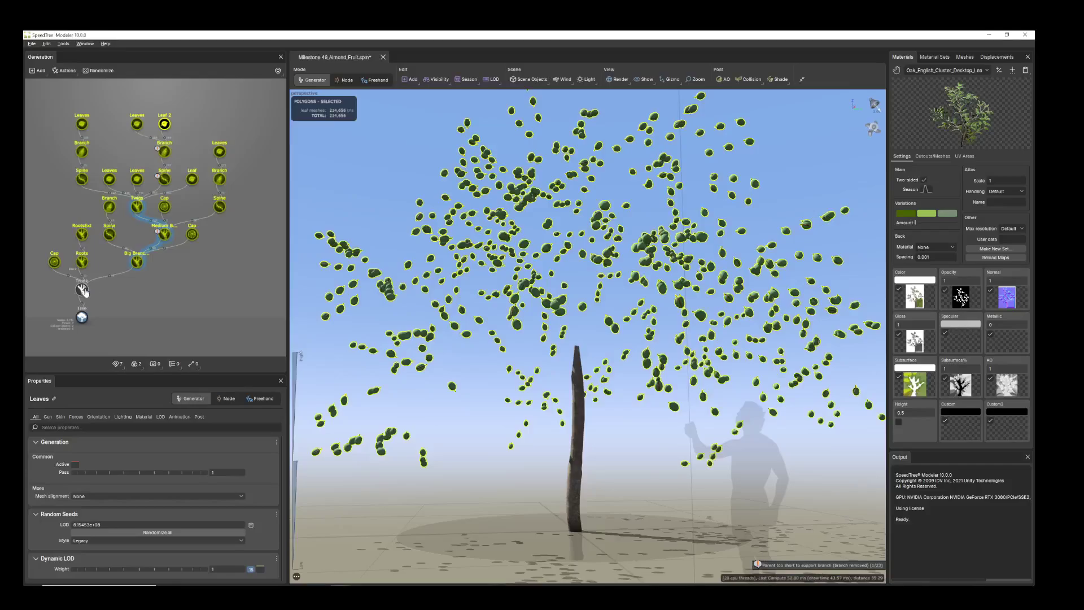
{"action": "left_click", "coordinate": [82, 289]}
{"action": "left_click", "coordinate": [165, 129]}
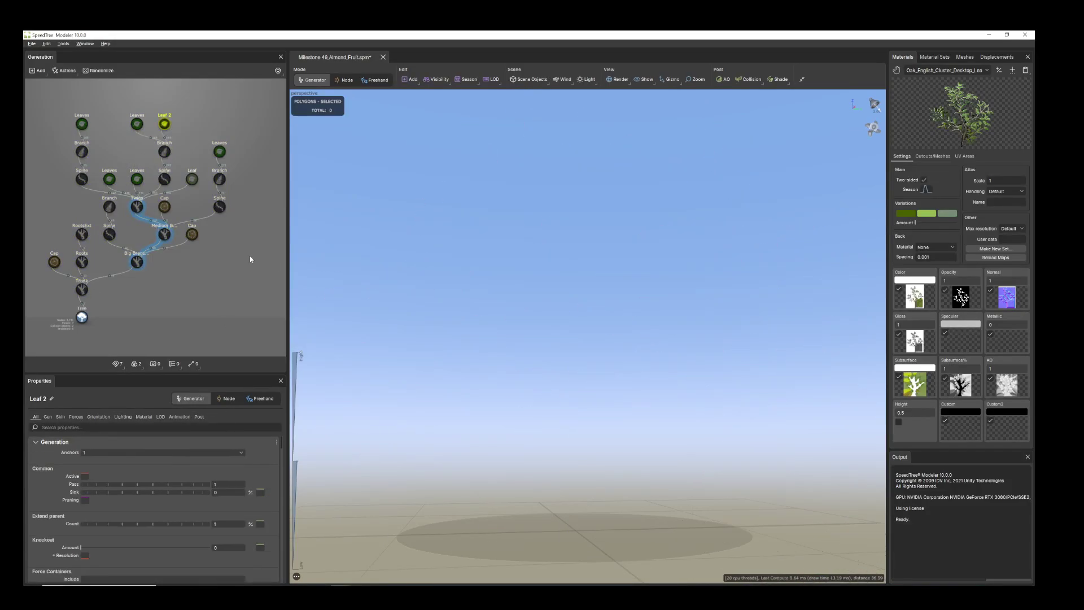
{"action": "left_click", "coordinate": [147, 319]}
Add a Tube trunk generator as a new child of the Tree generator
{"action": "left_click", "coordinate": [81, 317]}
{"action": "right_click", "coordinate": [80, 314]}
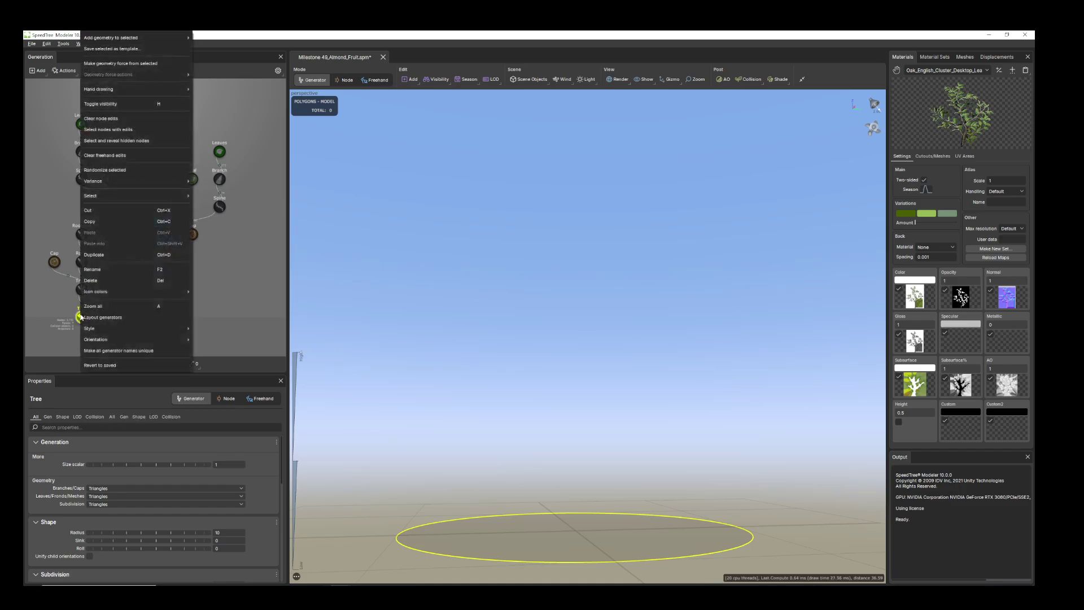
{"action": "mouse_move", "coordinate": [135, 40]}
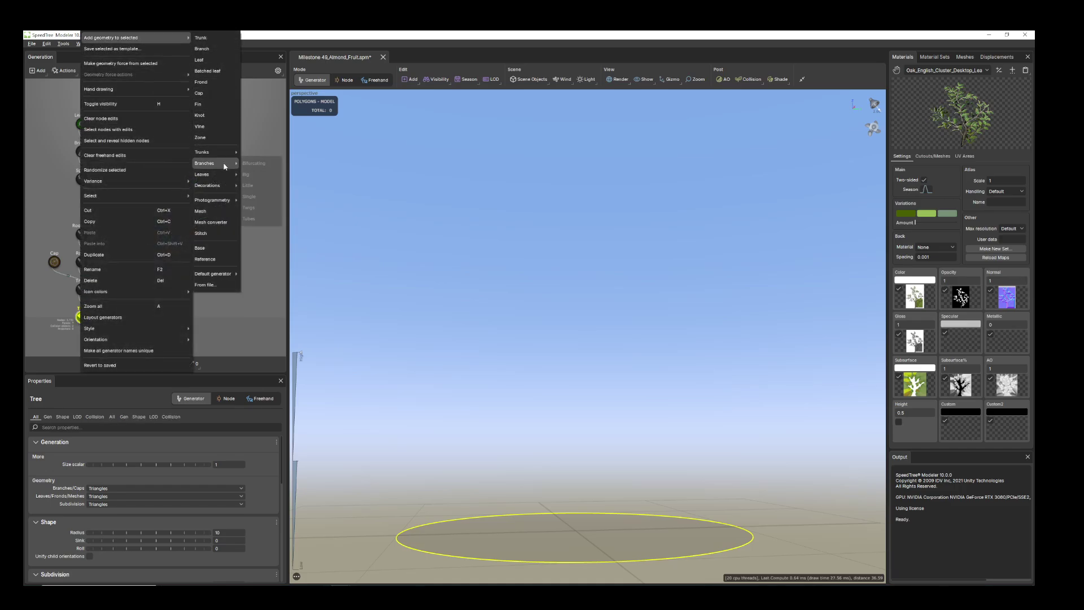
{"action": "mouse_move", "coordinate": [222, 155]}
{"action": "left_click", "coordinate": [251, 211]}
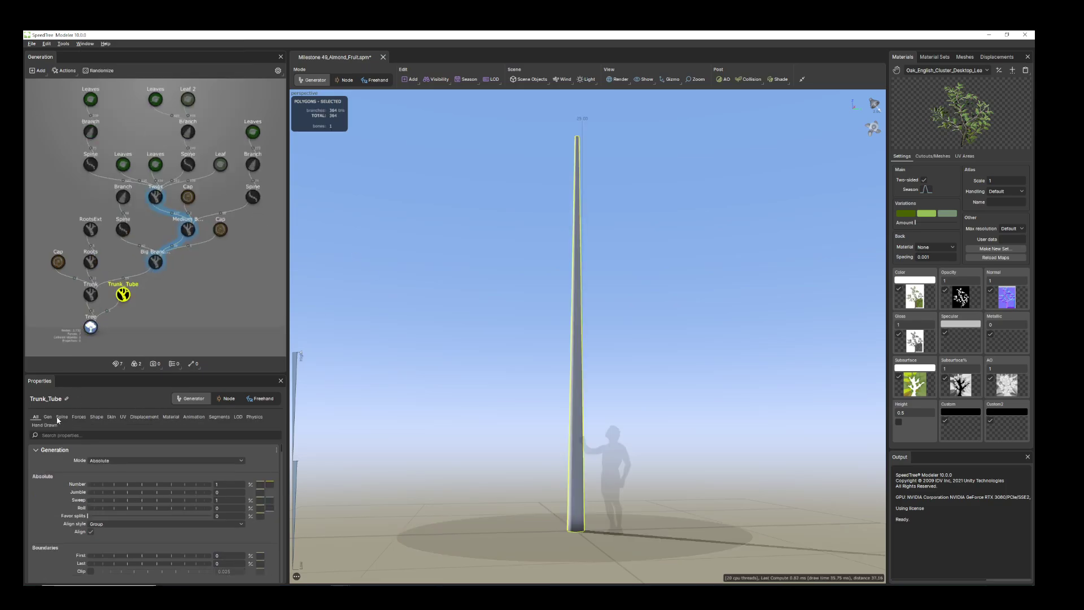
Set the absolute spine length of the tube trunk to 18
{"action": "left_click", "coordinate": [62, 418]}
{"action": "left_click", "coordinate": [215, 472]}
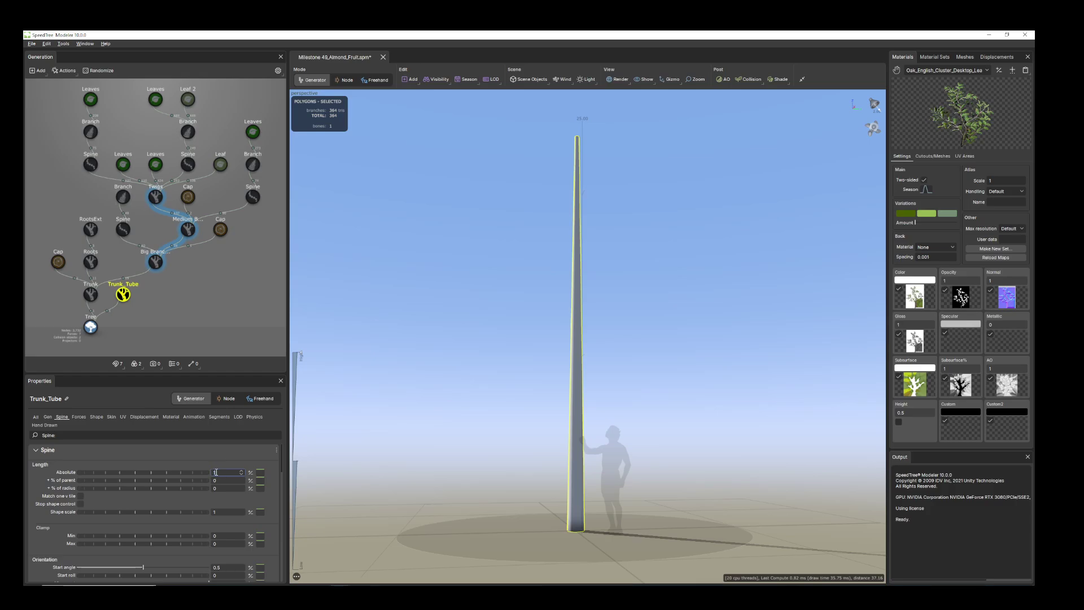
{"action": "key", "text": "Return"}
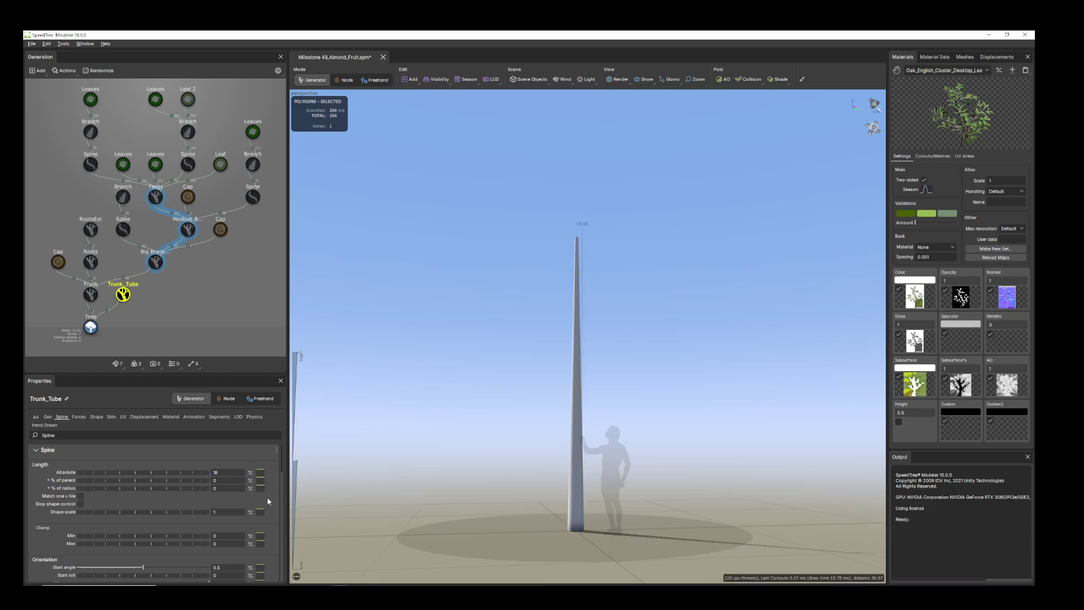
{"action": "left_click_drag", "start_coordinate": [702, 429], "coordinate": [679, 486]}
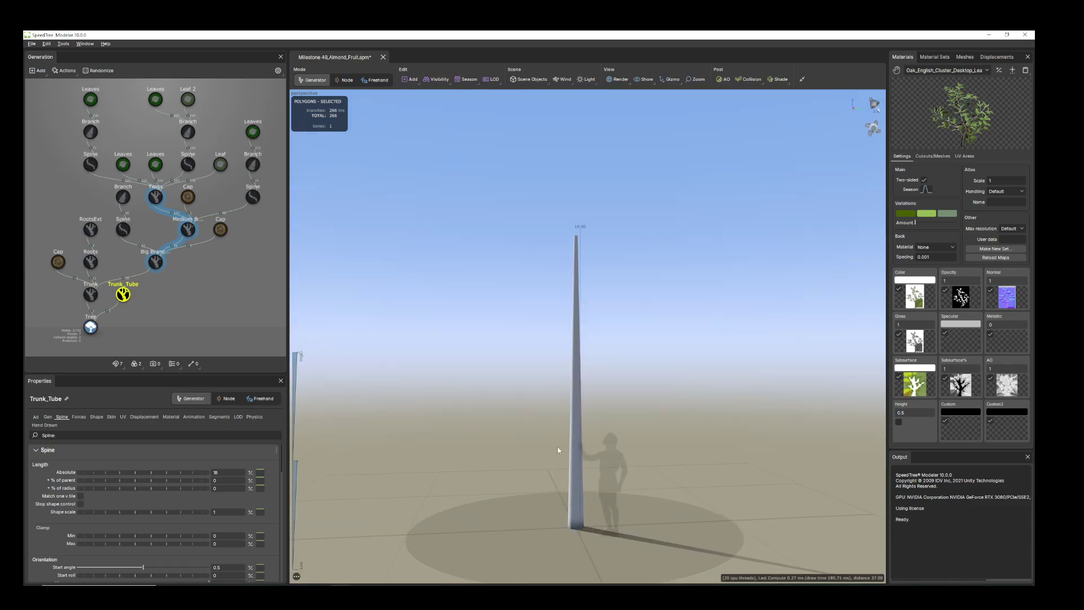
{"action": "left_click", "coordinate": [581, 471]}
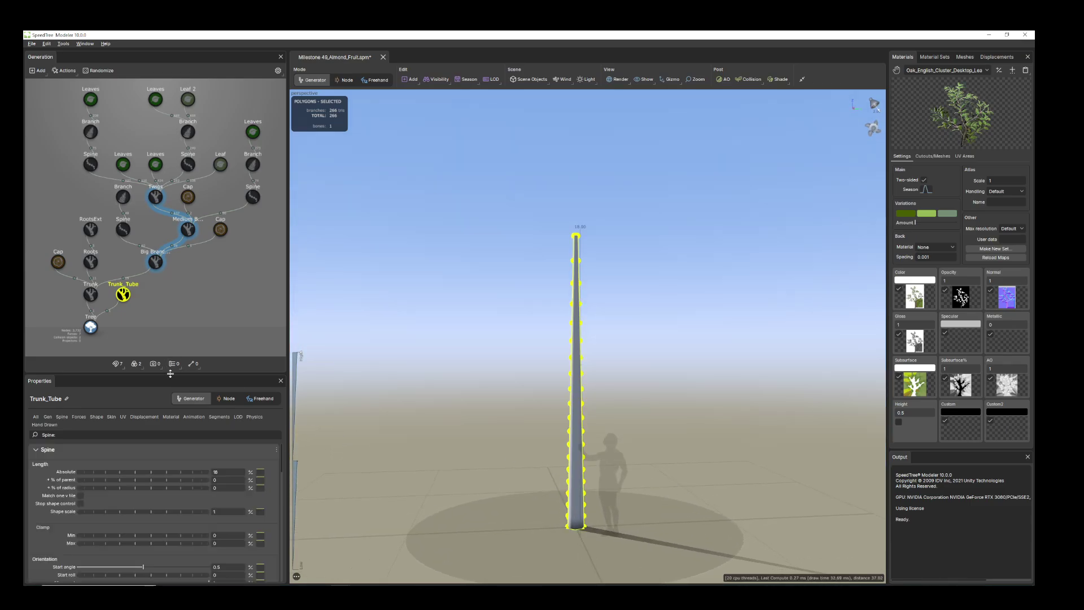
Edit the profile curve of the trunk's absolute skin radius to adjust its taper along the length
{"action": "left_click", "coordinate": [111, 417]}
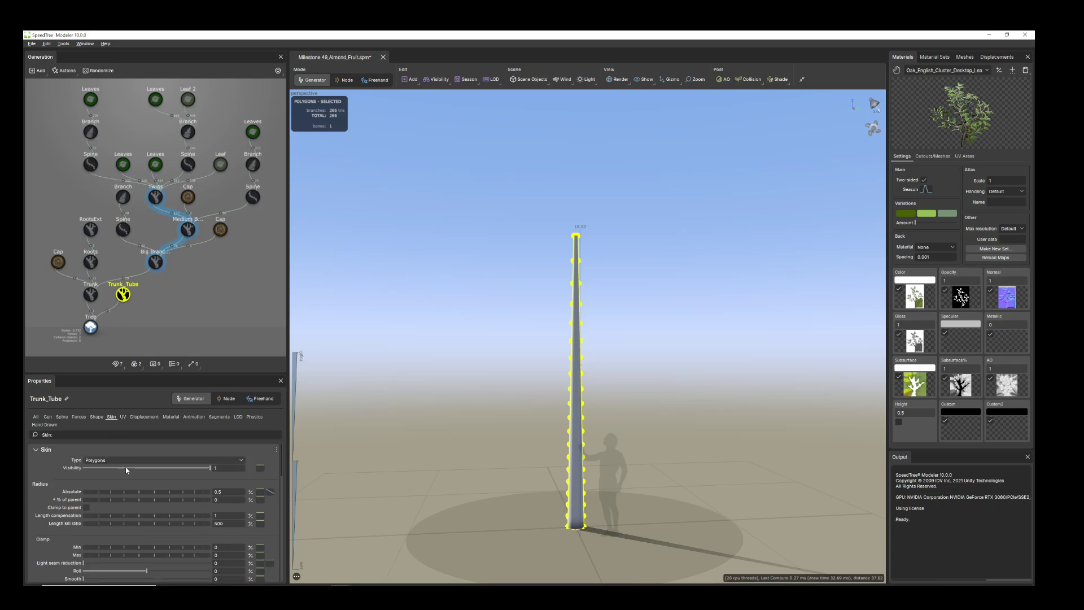
{"action": "left_click", "coordinate": [270, 492]}
{"action": "left_click", "coordinate": [343, 487]}
{"action": "left_click_drag", "start_coordinate": [301, 469], "coordinate": [377, 497]}
{"action": "mouse_move", "coordinate": [637, 430]}
{"action": "left_mouse_down"}
{"action": "mouse_move", "coordinate": [609, 442]}
{"action": "mouse_move", "coordinate": [646, 413]}
{"action": "left_mouse_up"}
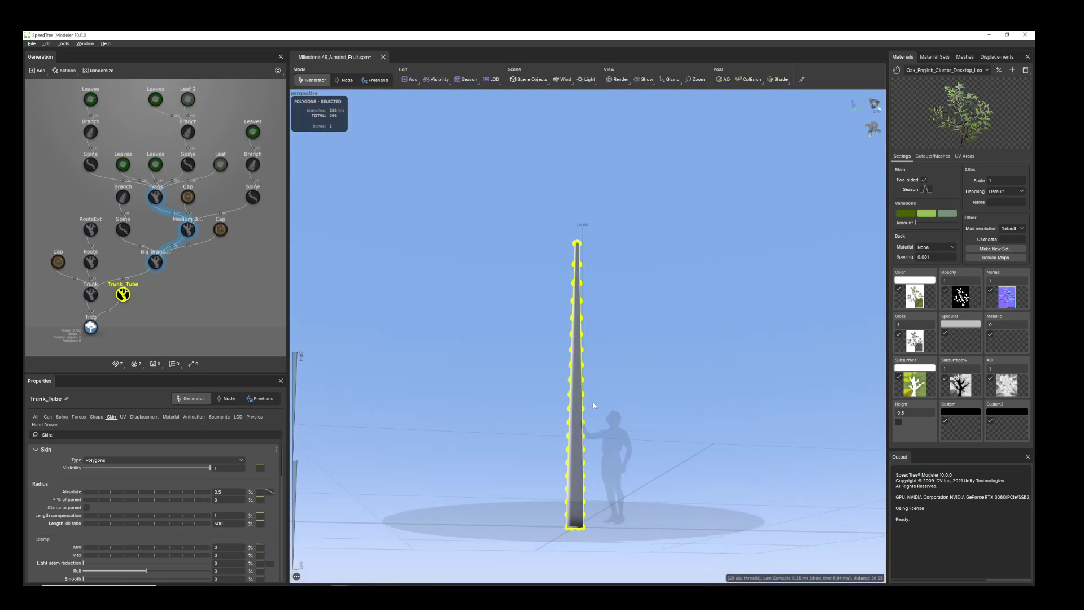
Set the trunk's late spine noise amount to 0.3 for a slight bend, enlarging the properties area for more room
{"action": "left_click", "coordinate": [62, 416]}
{"action": "scroll", "coordinate": [125, 503], "scroll_direction": "down", "scroll_amount": 2}
{"action": "scroll", "coordinate": [135, 510], "scroll_direction": "down", "scroll_amount": 3}
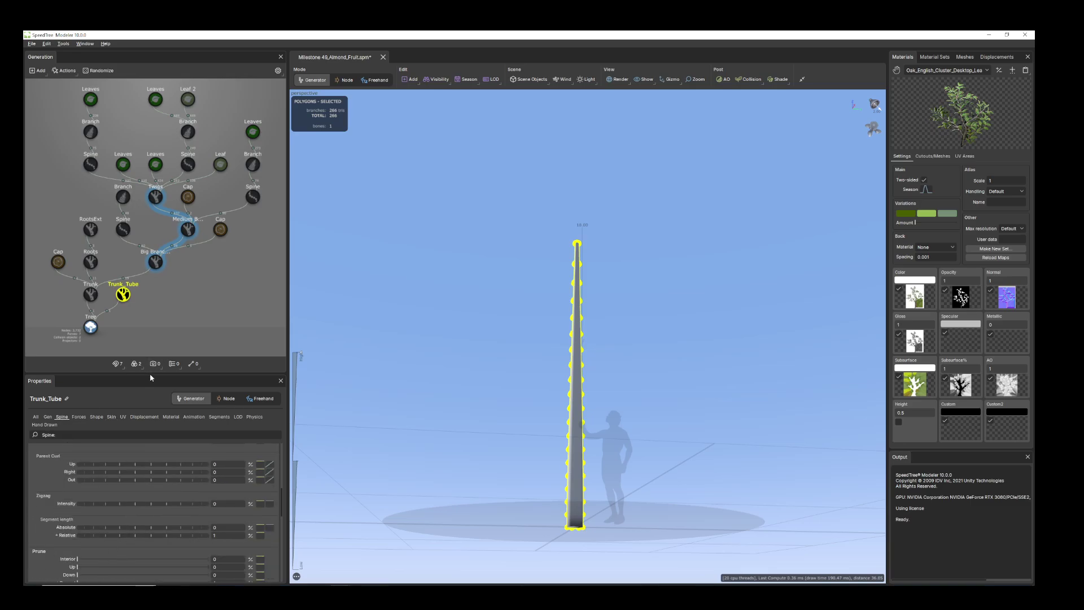
{"action": "left_click_drag", "start_coordinate": [150, 373], "coordinate": [163, 271]}
{"action": "scroll", "coordinate": [90, 528], "scroll_direction": "down", "scroll_amount": 3}
{"action": "left_click_drag", "start_coordinate": [127, 519], "coordinate": [140, 521]}
{"action": "mouse_move", "coordinate": [667, 455]}
{"action": "left_mouse_down"}
{"action": "mouse_move", "coordinate": [685, 463]}
{"action": "mouse_move", "coordinate": [660, 458]}
{"action": "left_mouse_up"}
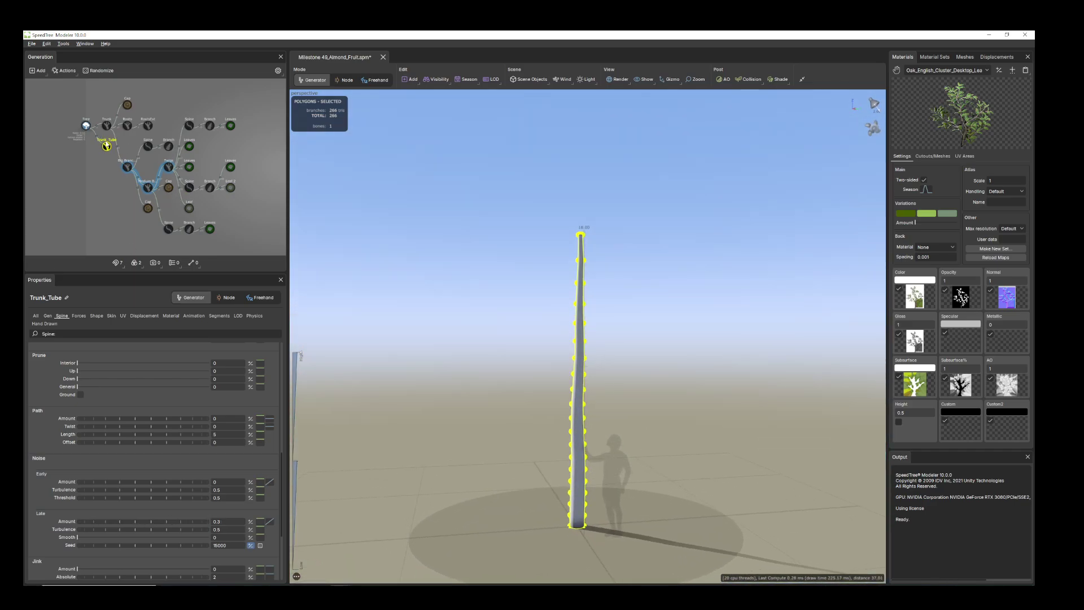
Add a Big branches generator as a child of the tube trunk
{"action": "scroll", "coordinate": [156, 170], "scroll_direction": "up", "scroll_amount": 3}
{"action": "middle_click_drag", "start_coordinate": [157, 184], "coordinate": [224, 195]}
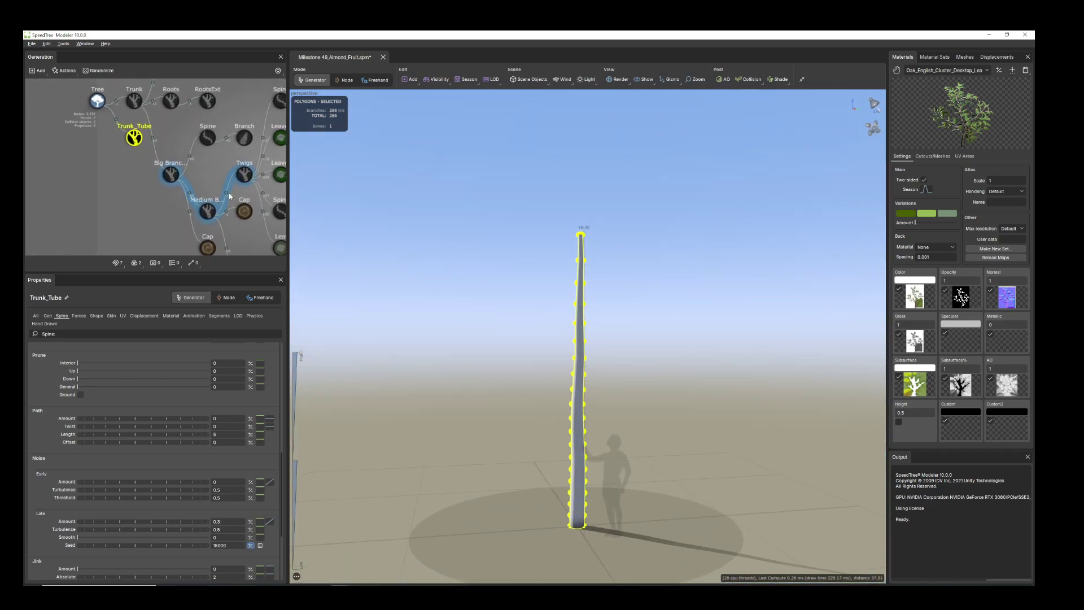
{"action": "right_click", "coordinate": [133, 140]}
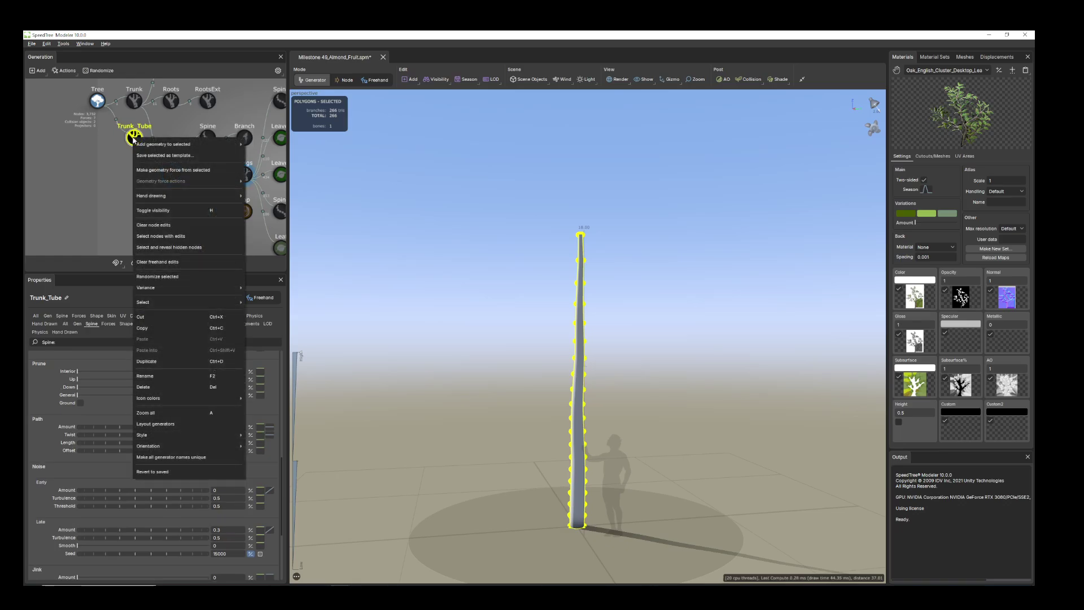
{"action": "mouse_move", "coordinate": [186, 147]}
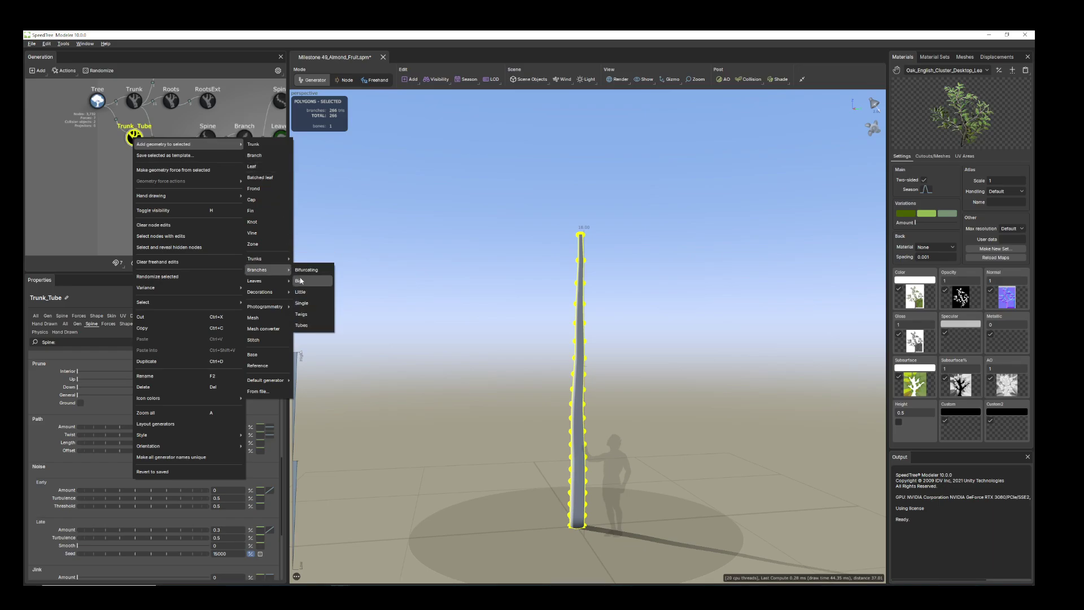
{"action": "left_click", "coordinate": [299, 281]}
{"action": "left_click_drag", "start_coordinate": [614, 433], "coordinate": [385, 408]}
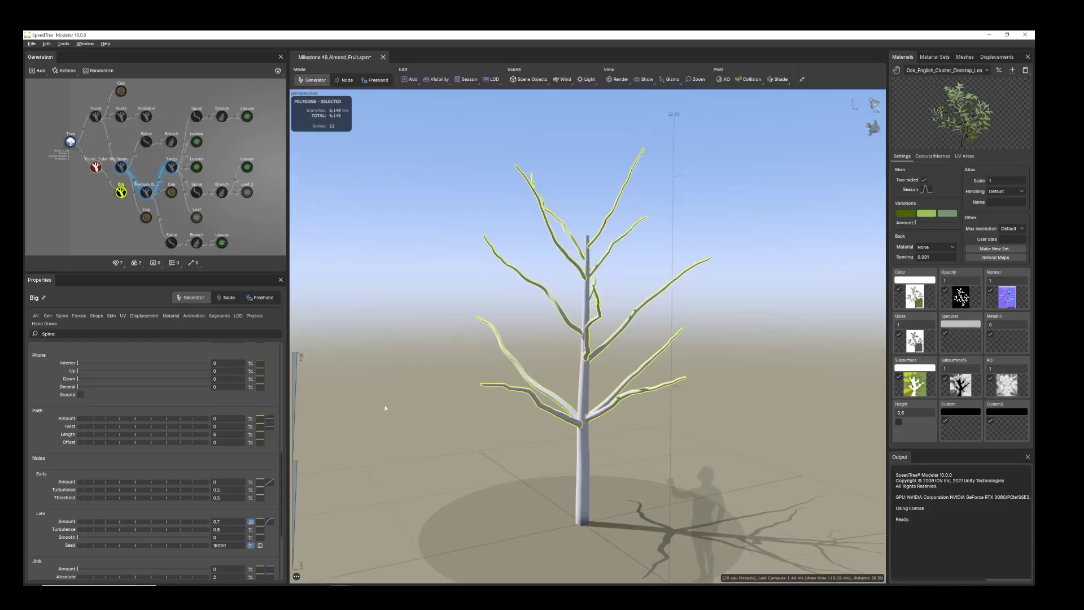
Set the big branches' spine length to 0.5 of the parent and their start angle to 0.369
{"action": "left_click", "coordinate": [62, 315]}
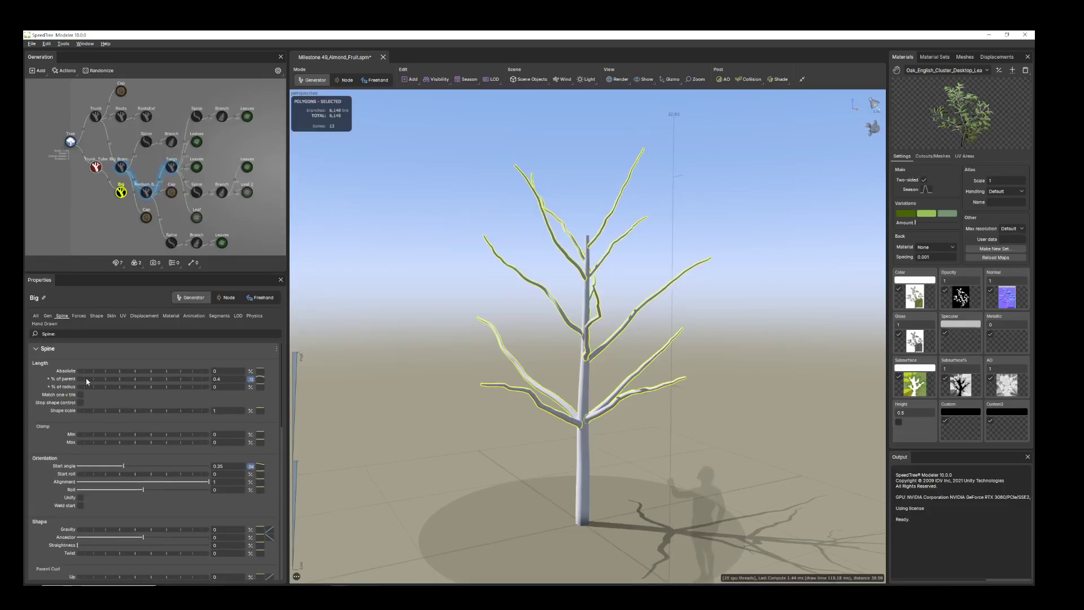
{"action": "left_click_drag", "start_coordinate": [86, 377], "coordinate": [91, 377]}
{"action": "left_click_drag", "start_coordinate": [550, 459], "coordinate": [559, 465]}
{"action": "scroll", "coordinate": [559, 465], "scroll_direction": "down", "scroll_amount": 2}
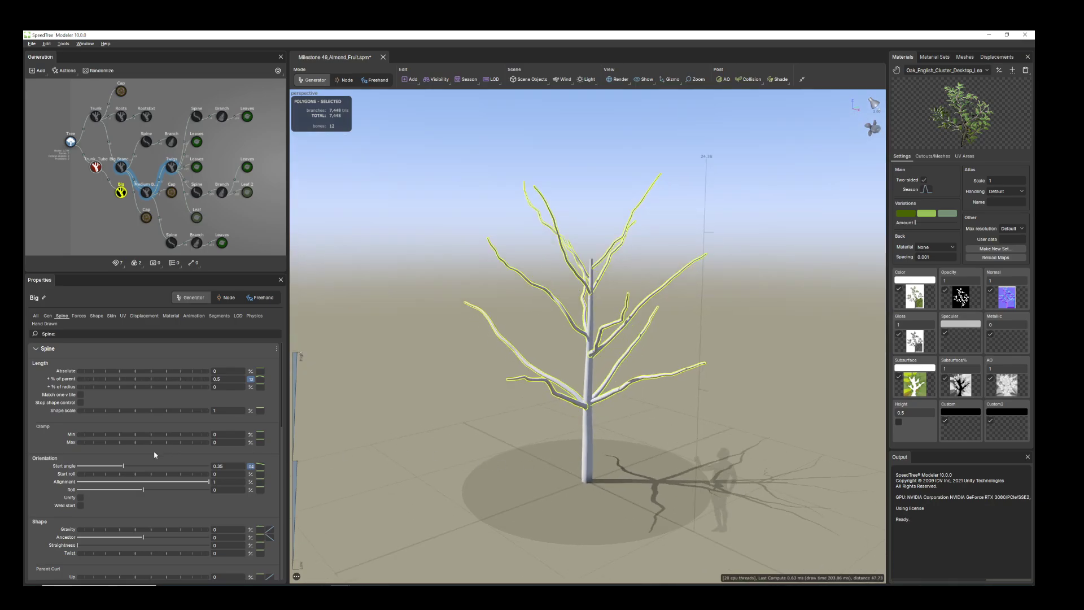
{"action": "left_click_drag", "start_coordinate": [123, 467], "coordinate": [127, 469]}
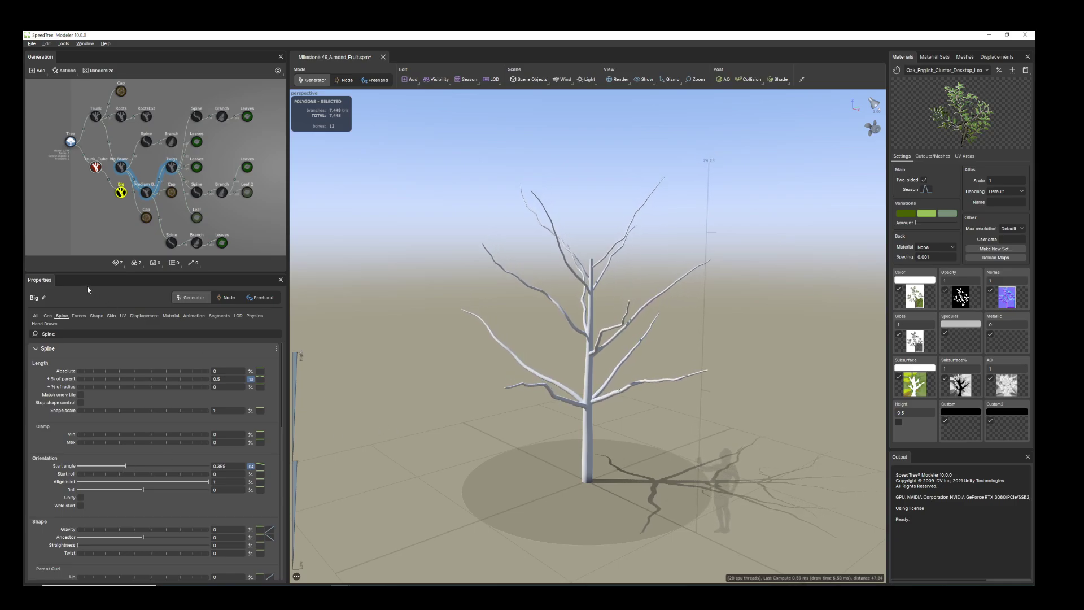
Reduce the big branches' relative length segments to 0.15
{"action": "left_click", "coordinate": [219, 315]}
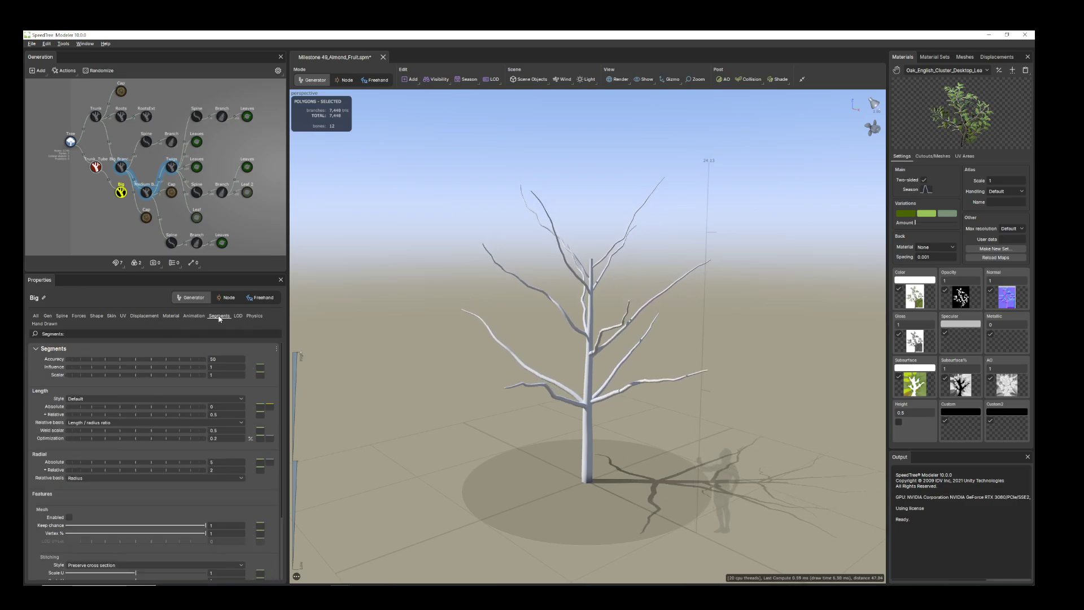
{"action": "left_click_drag", "start_coordinate": [169, 418], "coordinate": [156, 414]}
{"action": "mouse_move", "coordinate": [675, 432]}
{"action": "left_mouse_down"}
{"action": "mouse_move", "coordinate": [648, 432]}
{"action": "mouse_move", "coordinate": [697, 439]}
{"action": "mouse_move", "coordinate": [672, 434]}
{"action": "left_mouse_up"}
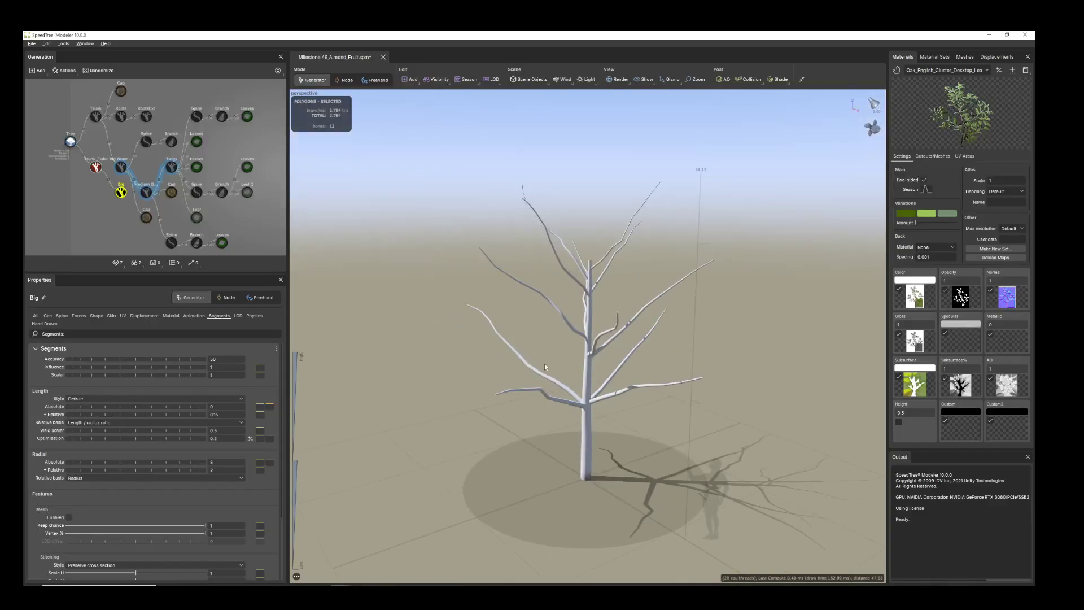
Add a second level of Big branches as a child of the first big branches generator
{"action": "right_click", "coordinate": [121, 192]}
{"action": "mouse_move", "coordinate": [156, 203]}
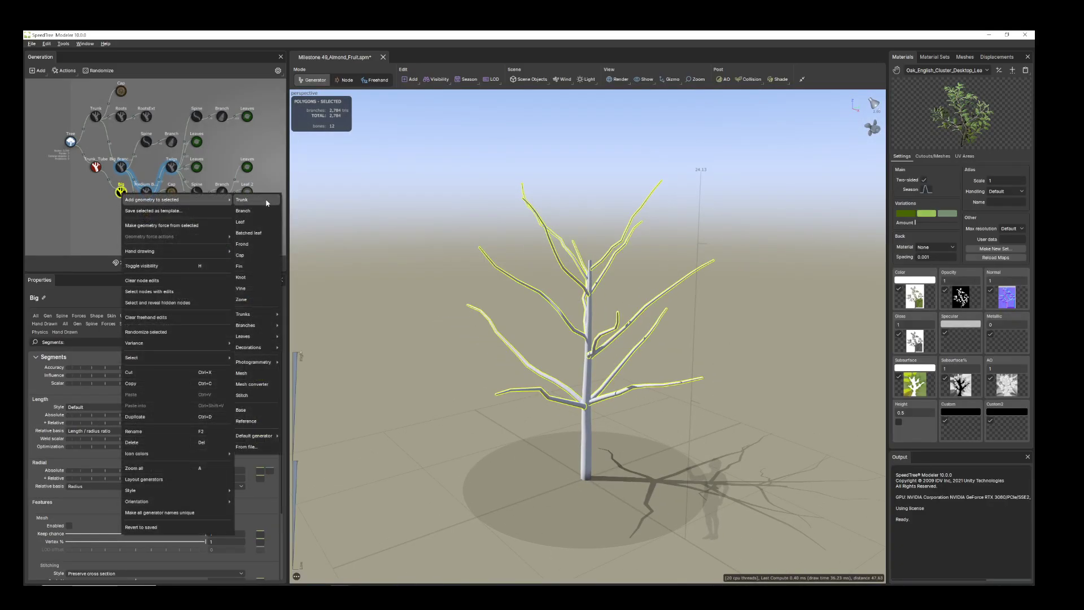
{"action": "mouse_move", "coordinate": [264, 326]}
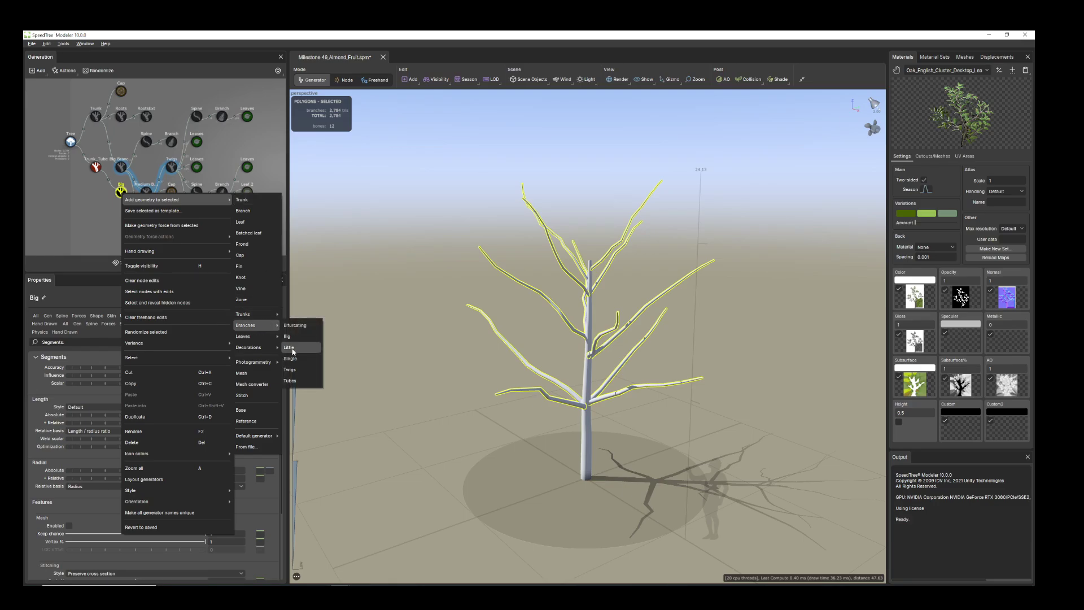
{"action": "left_click", "coordinate": [294, 337]}
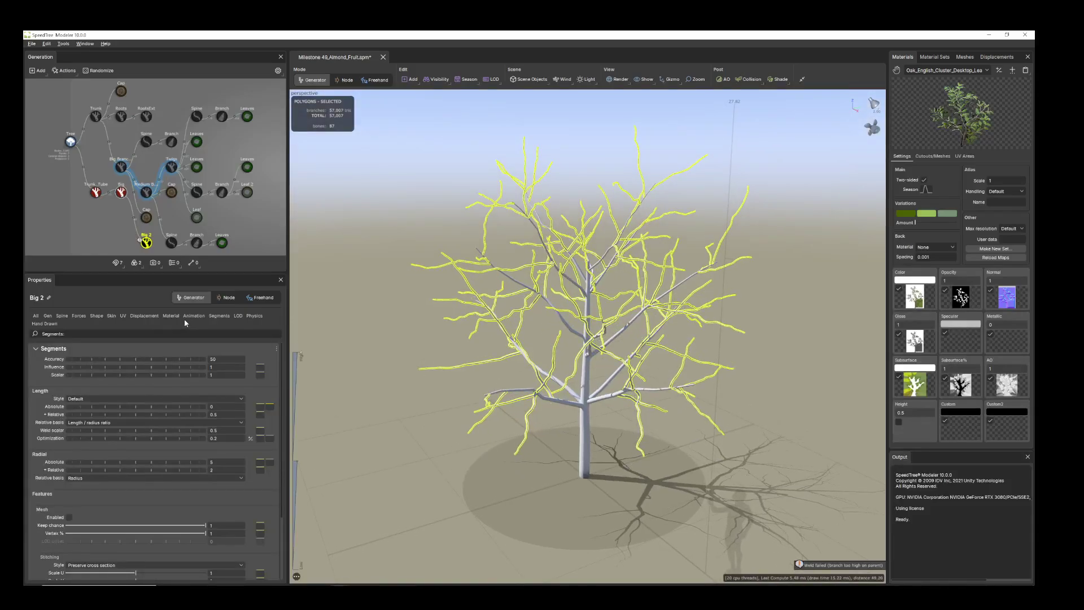
Reduce the second-level branches' relative length segments to 0.08 and check the branch shapes around the tree
{"action": "left_click", "coordinate": [218, 316]}
{"action": "left_click_drag", "start_coordinate": [158, 416], "coordinate": [140, 416]}
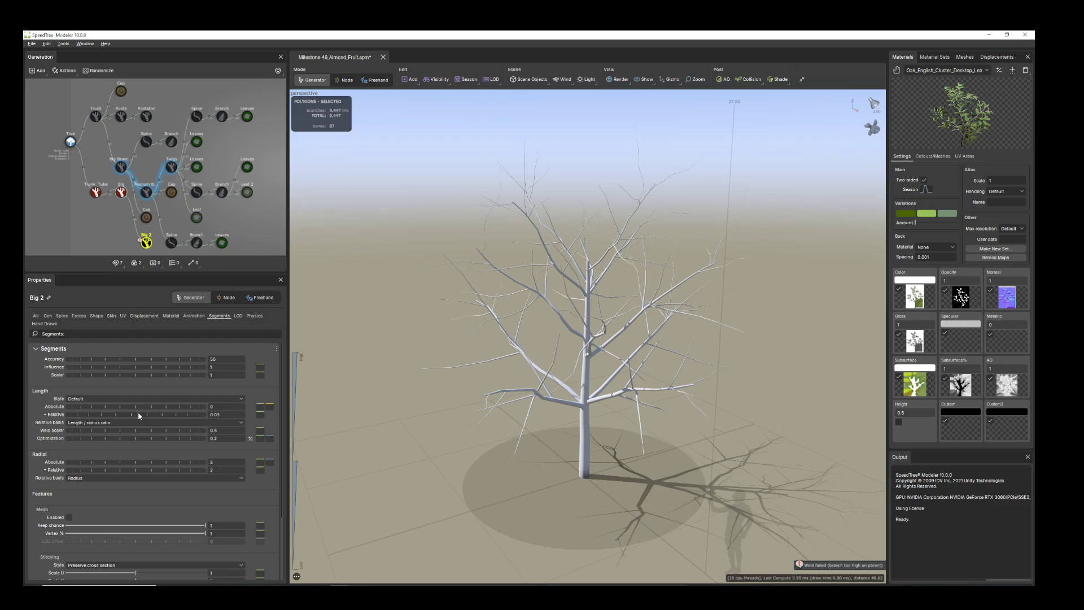
{"action": "left_click_drag", "start_coordinate": [597, 371], "coordinate": [629, 418]}
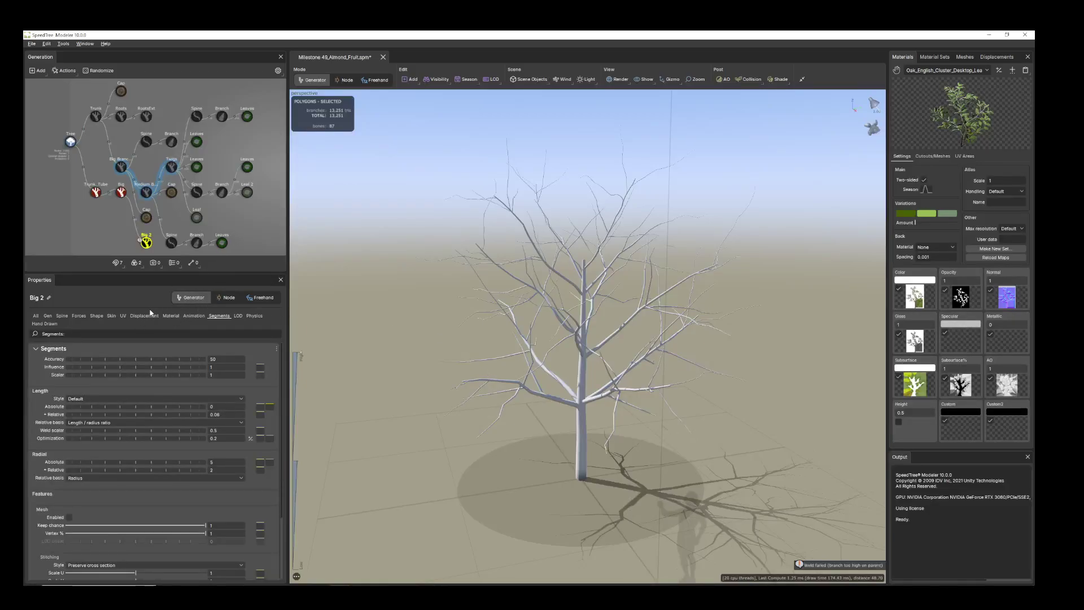
{"action": "left_click_drag", "start_coordinate": [455, 427], "coordinate": [508, 428]}
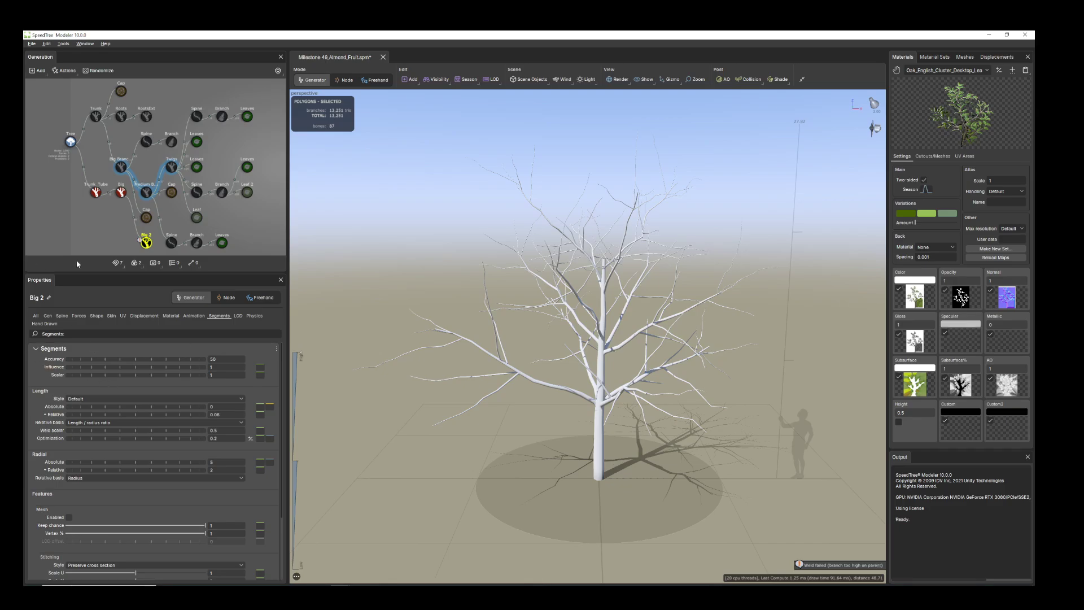
{"action": "middle_click_drag", "start_coordinate": [215, 221], "coordinate": [226, 148]}
{"action": "right_click_drag", "start_coordinate": [226, 148], "coordinate": [214, 208]}
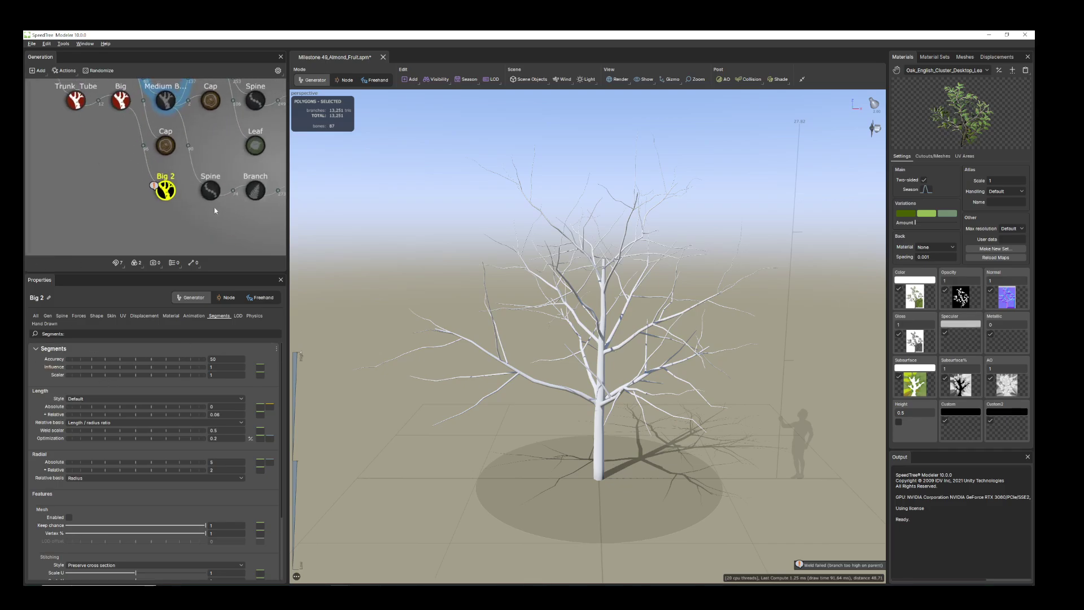
Add a Twigs branch generator as a child of the second-level big branches
{"action": "left_click", "coordinate": [167, 196]}
{"action": "right_click", "coordinate": [166, 197]}
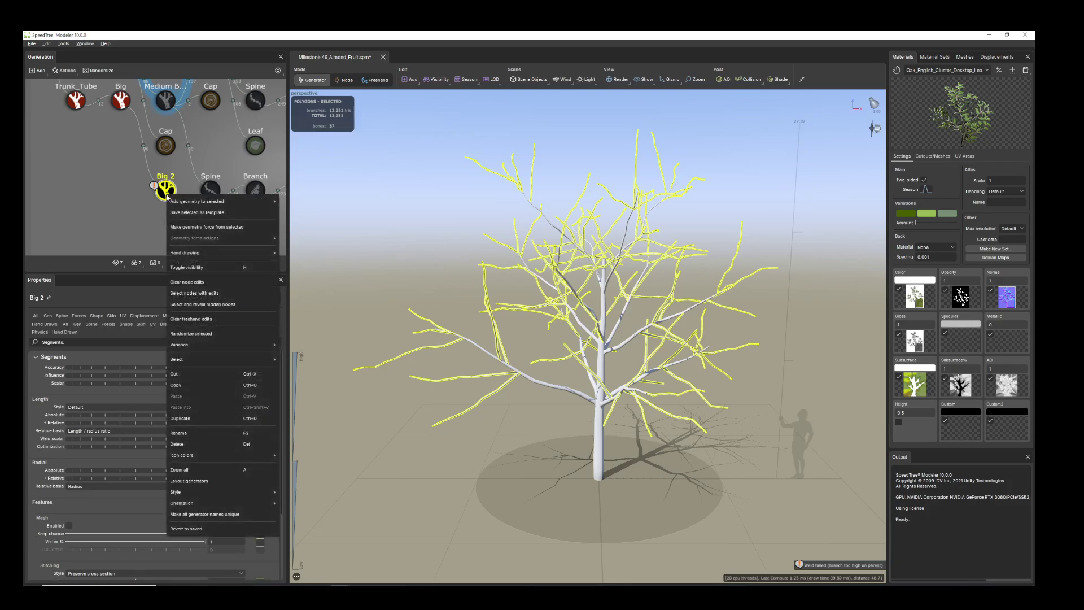
{"action": "mouse_move", "coordinate": [249, 201]}
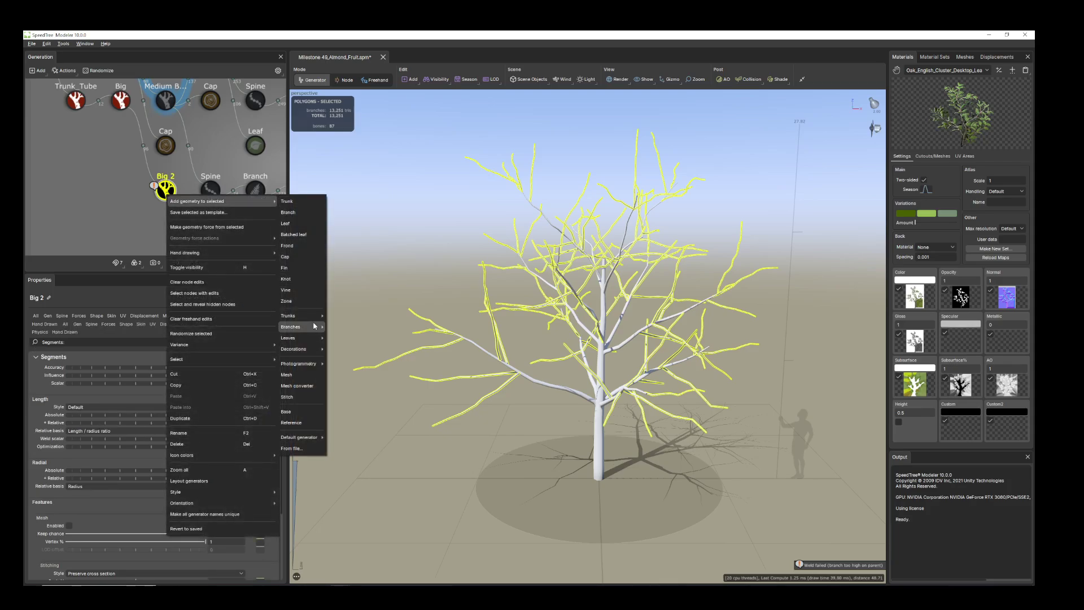
{"action": "mouse_move", "coordinate": [314, 326]}
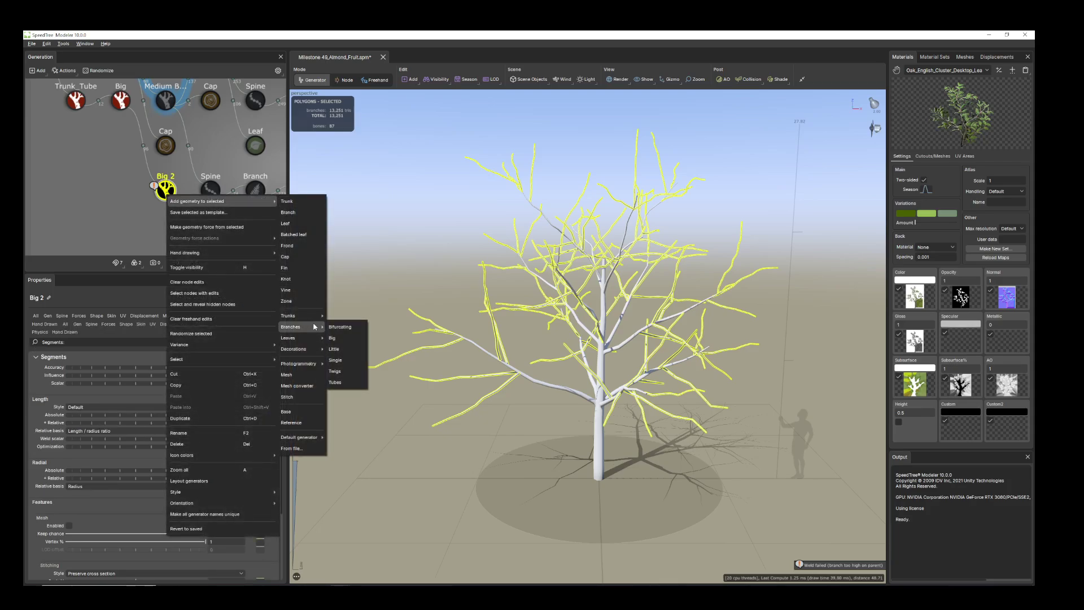
{"action": "left_click", "coordinate": [338, 371]}
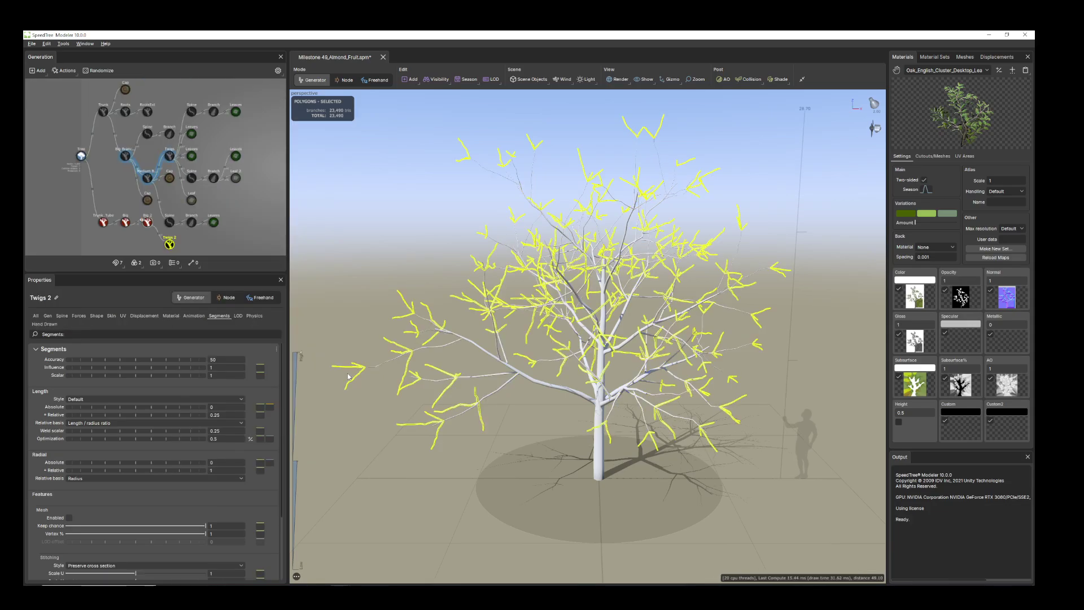
Set the twigs' spine length to 0.517 of the parent and inspect the crown
{"action": "left_click", "coordinate": [61, 315]}
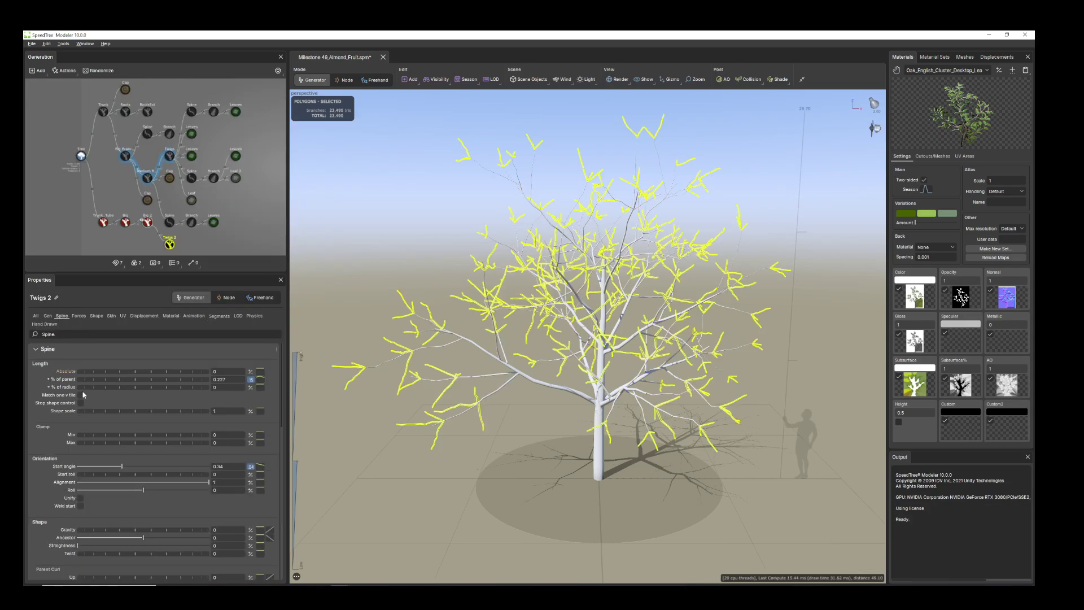
{"action": "left_click_drag", "start_coordinate": [109, 382], "coordinate": [119, 380]}
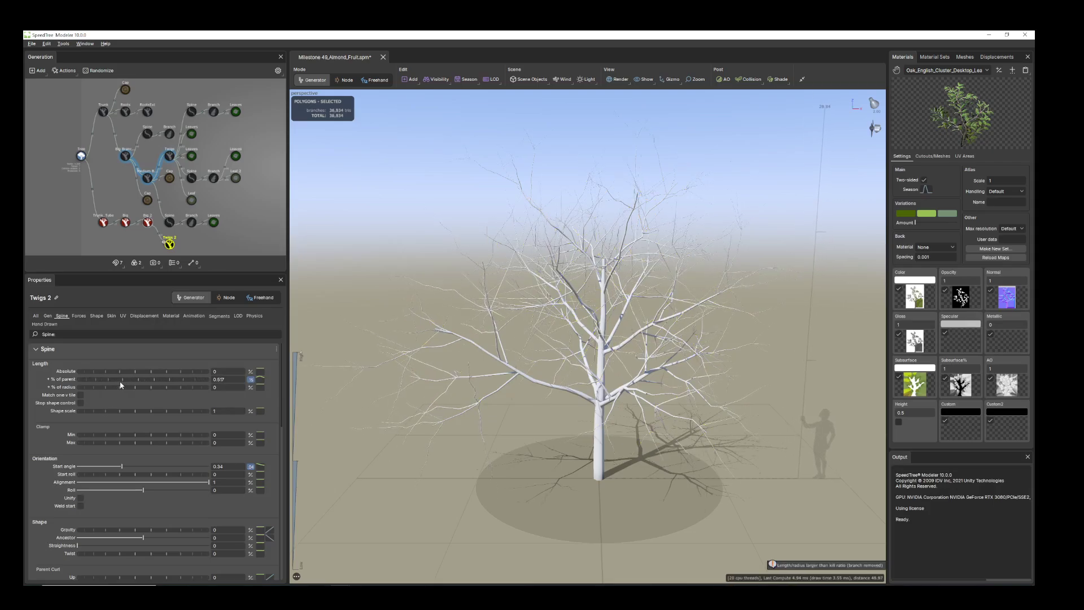
{"action": "left_click_drag", "start_coordinate": [480, 398], "coordinate": [496, 414]}
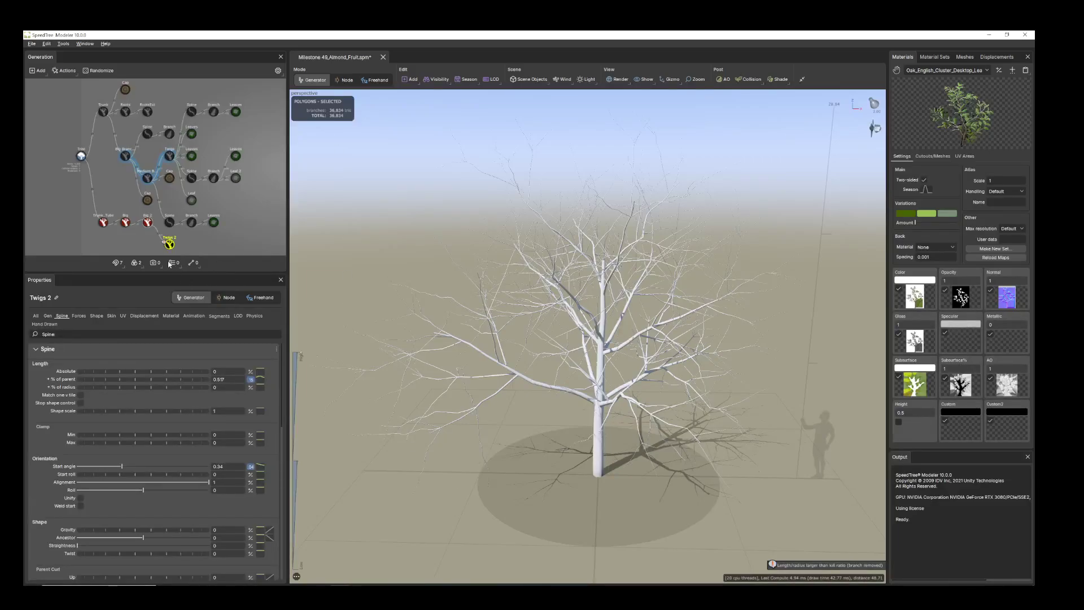
Add a Frond generator as a child of the new twigs
{"action": "left_click", "coordinate": [169, 244]}
{"action": "middle_click_drag", "start_coordinate": [302, 252], "coordinate": [460, 333]}
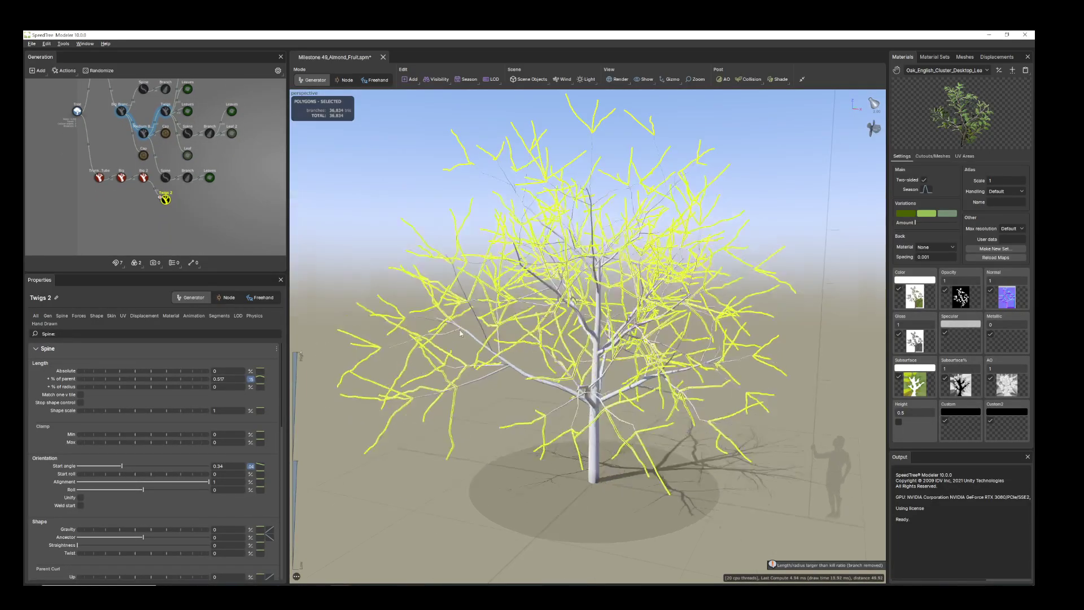
{"action": "scroll", "coordinate": [165, 207], "scroll_direction": "up", "scroll_amount": 2}
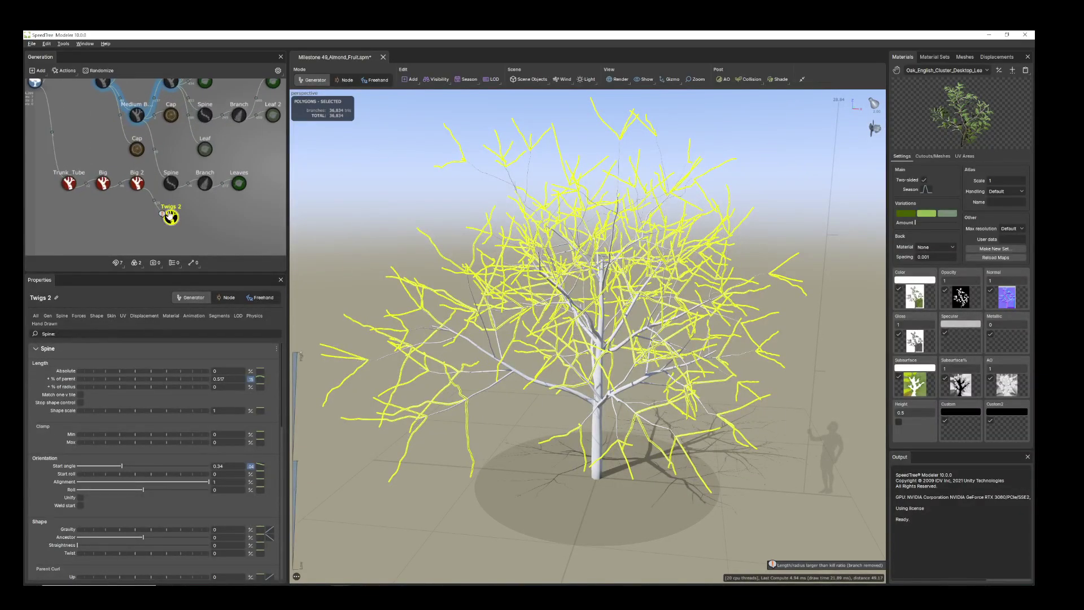
{"action": "right_click", "coordinate": [169, 213]}
{"action": "mouse_move", "coordinate": [193, 220]}
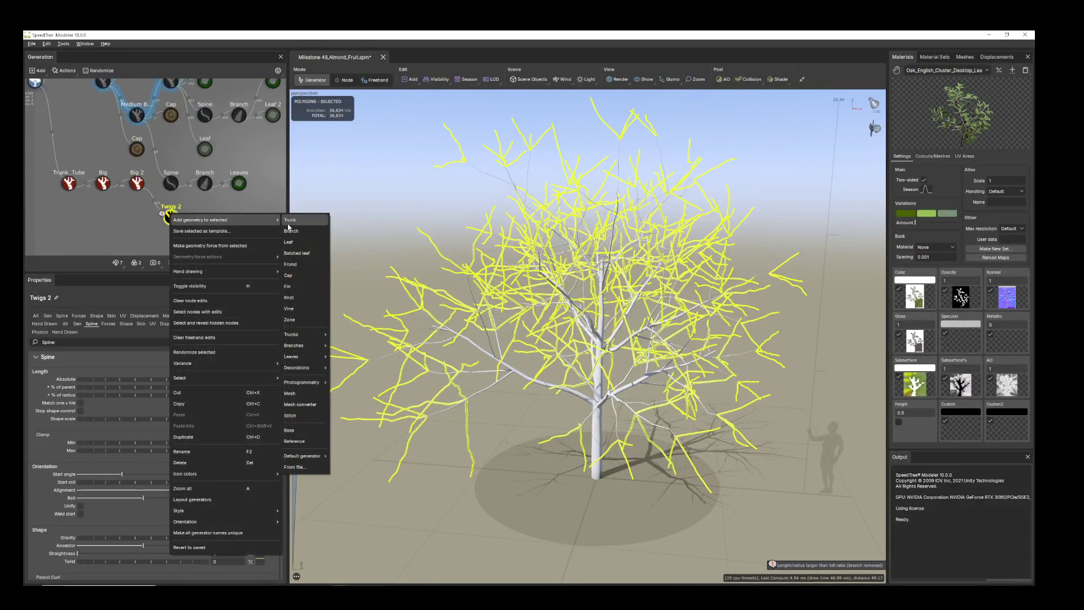
{"action": "left_click", "coordinate": [301, 265]}
{"action": "left_click_drag", "start_coordinate": [734, 419], "coordinate": [464, 322]}
{"action": "scroll", "coordinate": [680, 389], "scroll_direction": "up", "scroll_amount": 2}
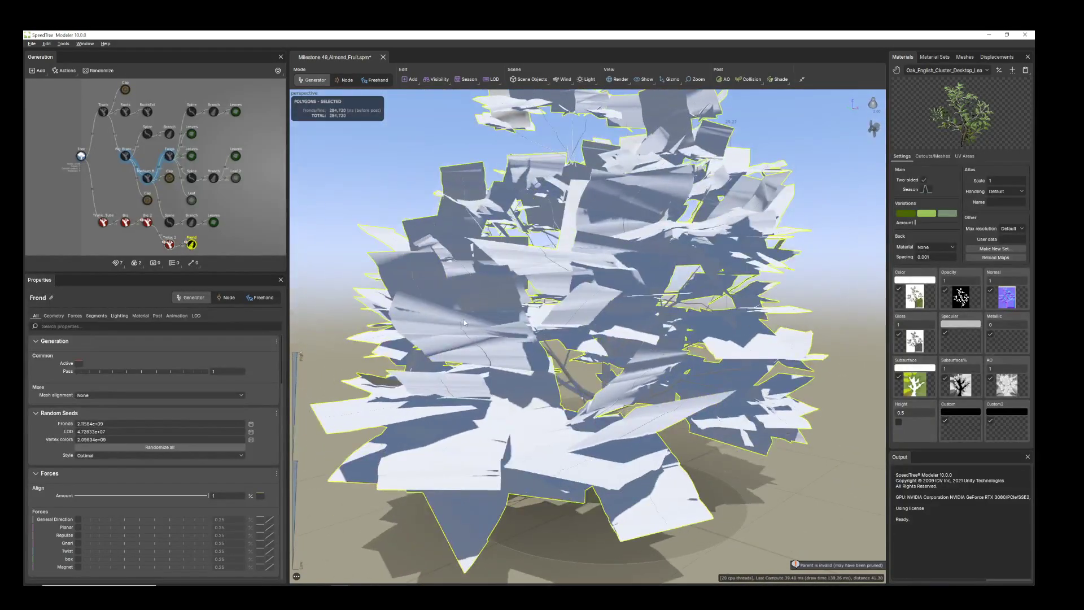
Adjust the start angle of the twigs carrying the fronds and check the effect on the crown
{"action": "left_click", "coordinate": [168, 244]}
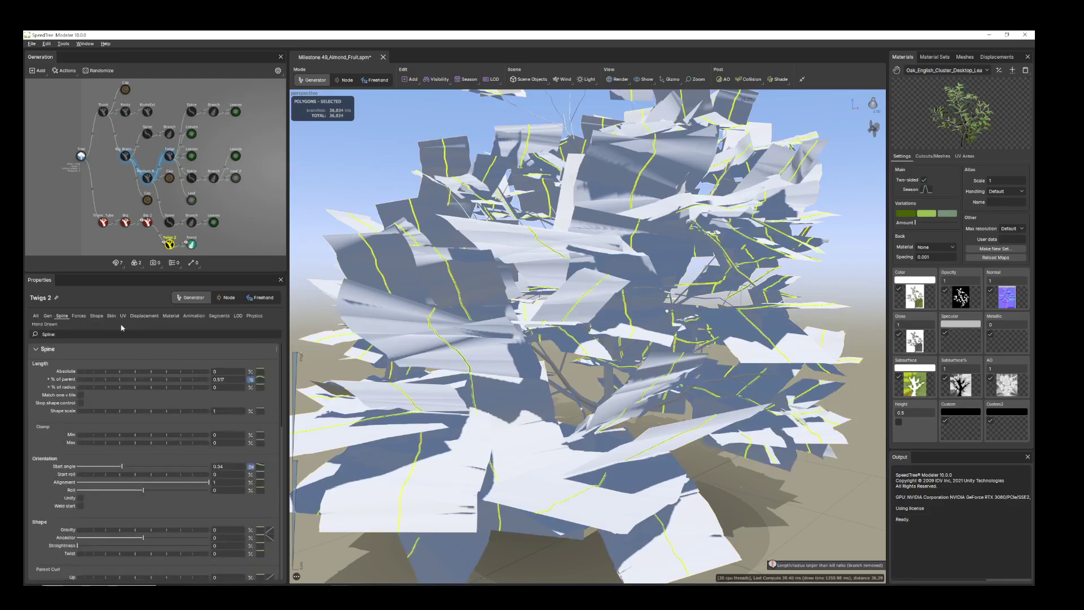
{"action": "mouse_move", "coordinate": [122, 466]}
{"action": "left_mouse_down"}
{"action": "mouse_move", "coordinate": [132, 467]}
{"action": "mouse_move", "coordinate": [121, 467]}
{"action": "left_mouse_up"}
{"action": "left_click_drag", "start_coordinate": [594, 468], "coordinate": [517, 219]}
{"action": "scroll", "coordinate": [530, 412], "scroll_direction": "down", "scroll_amount": 3}
Assign the Oak_English_Cluster_Branch material to the fronds and inspect the textured branches
{"action": "left_click", "coordinate": [517, 219]}
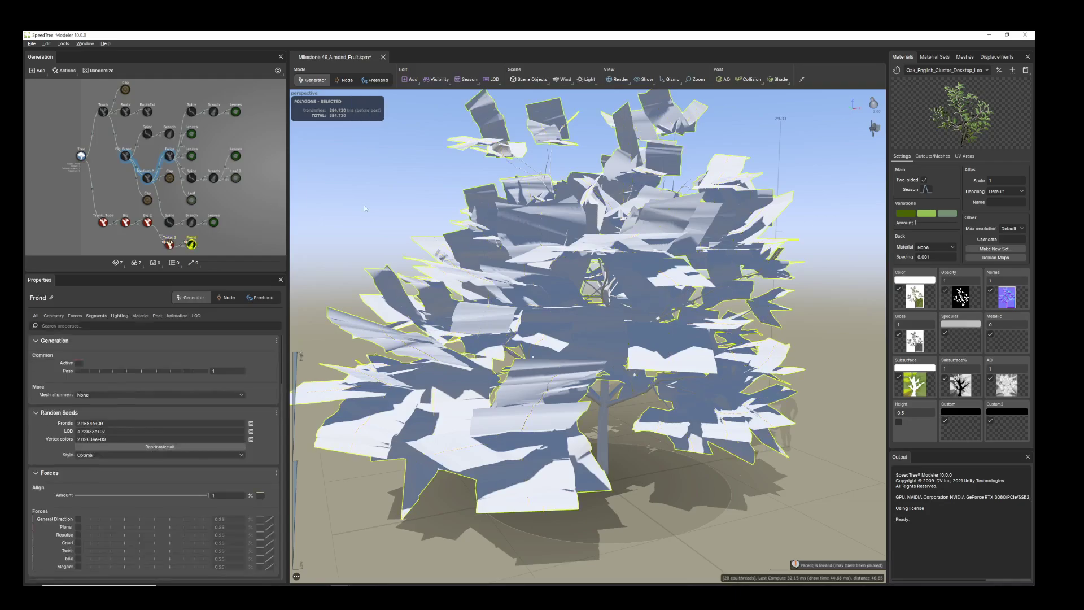
{"action": "left_click", "coordinate": [141, 316]}
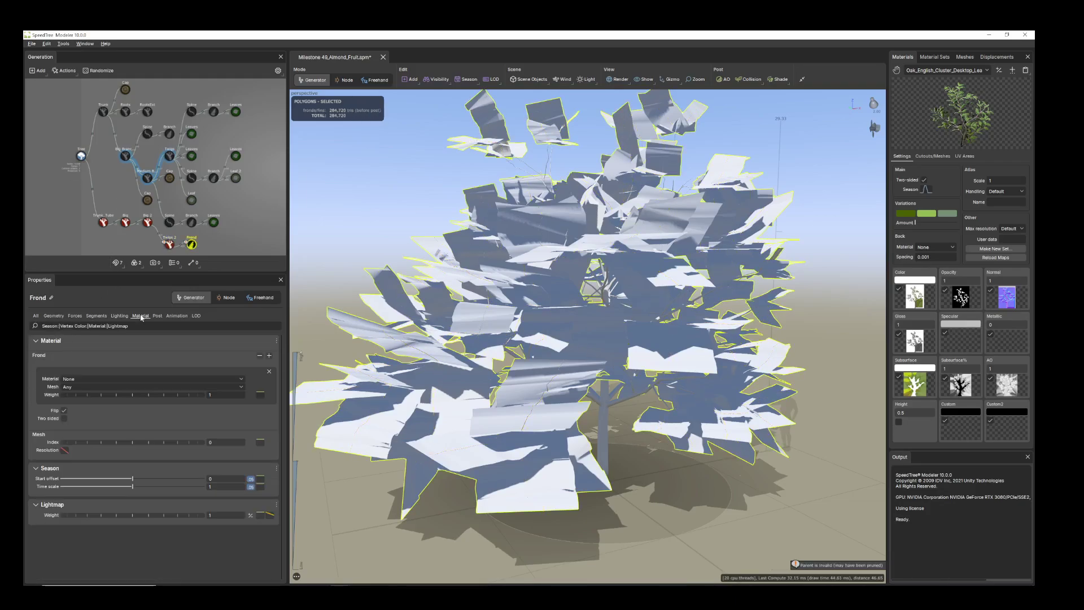
{"action": "left_click", "coordinate": [237, 381]}
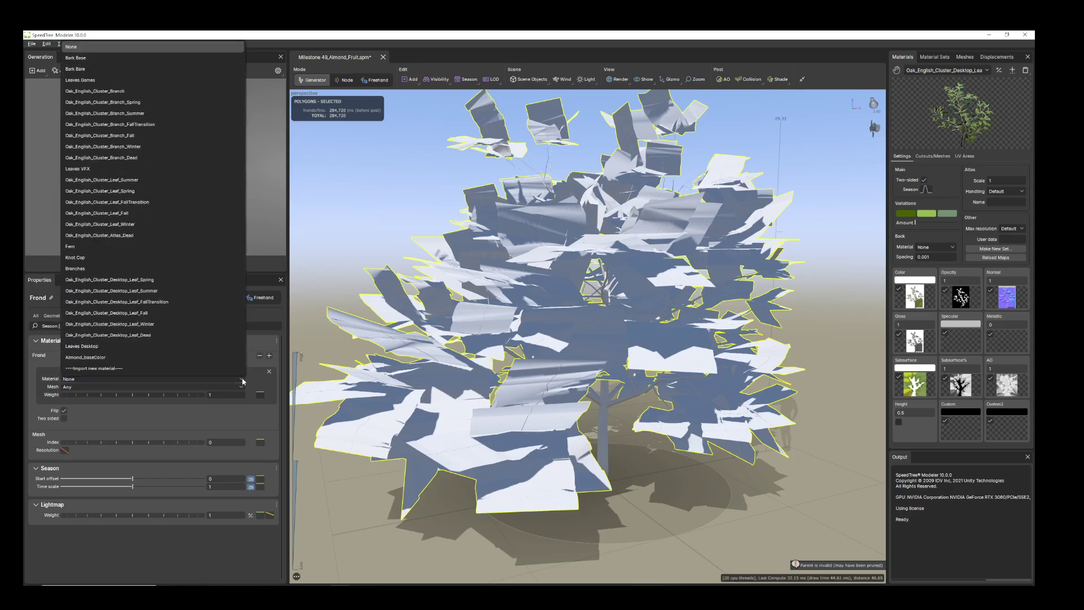
{"action": "left_click", "coordinate": [118, 94]}
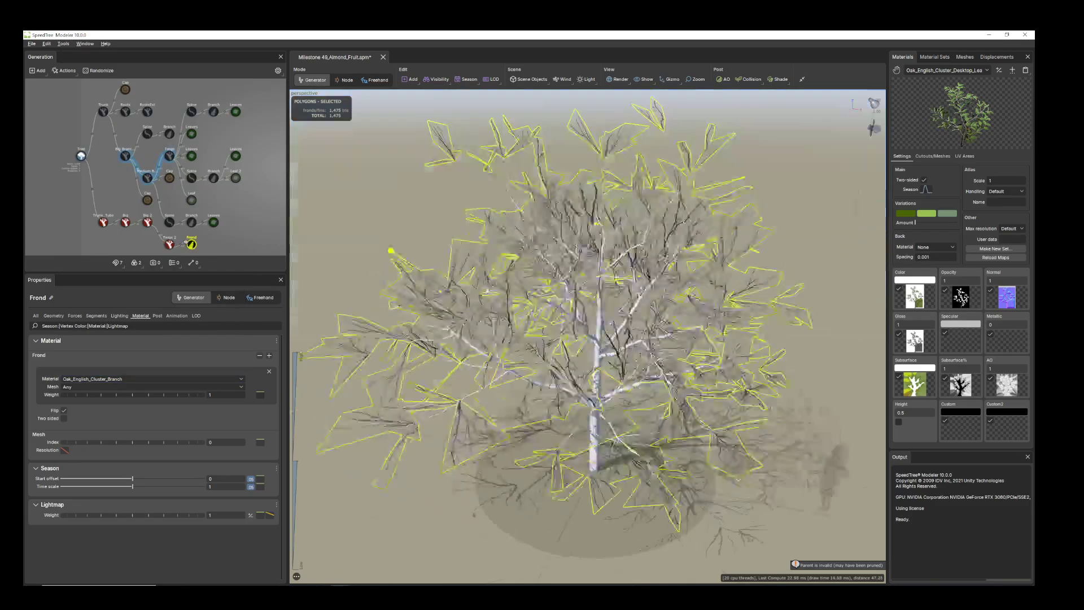
{"action": "left_click_drag", "start_coordinate": [498, 239], "coordinate": [499, 305]}
{"action": "middle_click_drag", "start_coordinate": [499, 305], "coordinate": [500, 412]}
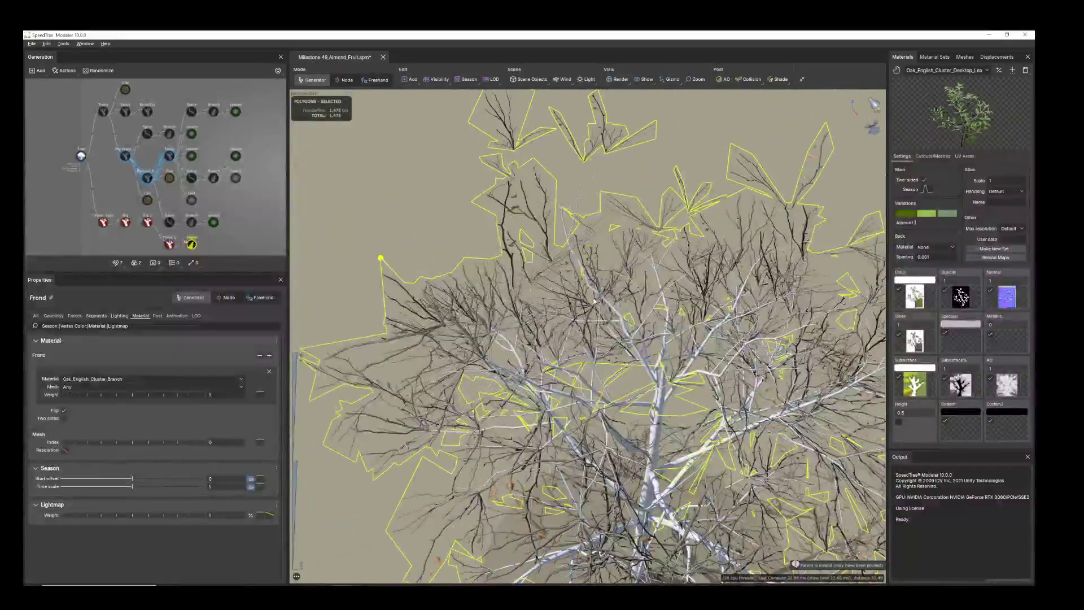
{"action": "left_click_drag", "start_coordinate": [500, 412], "coordinate": [502, 339]}
{"action": "scroll", "coordinate": [502, 338], "scroll_direction": "down", "scroll_amount": 2}
{"action": "middle_click_drag", "start_coordinate": [467, 305], "coordinate": [492, 287]}
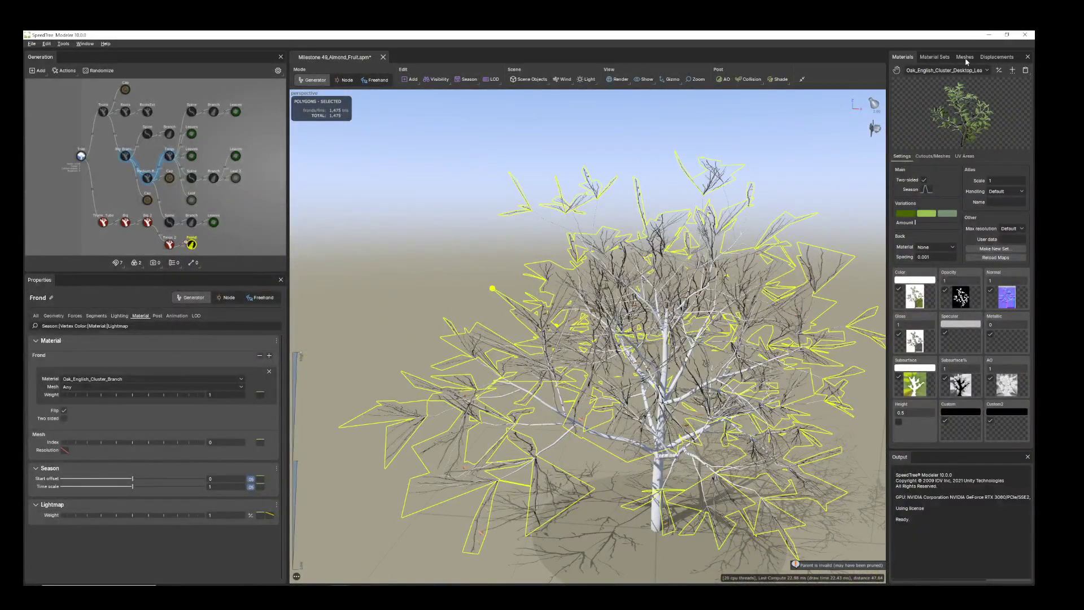
Examine the Leaves Games Desktop mesh and the cutout meshes available for the oak leaf cluster material
{"action": "left_click", "coordinate": [965, 58]}
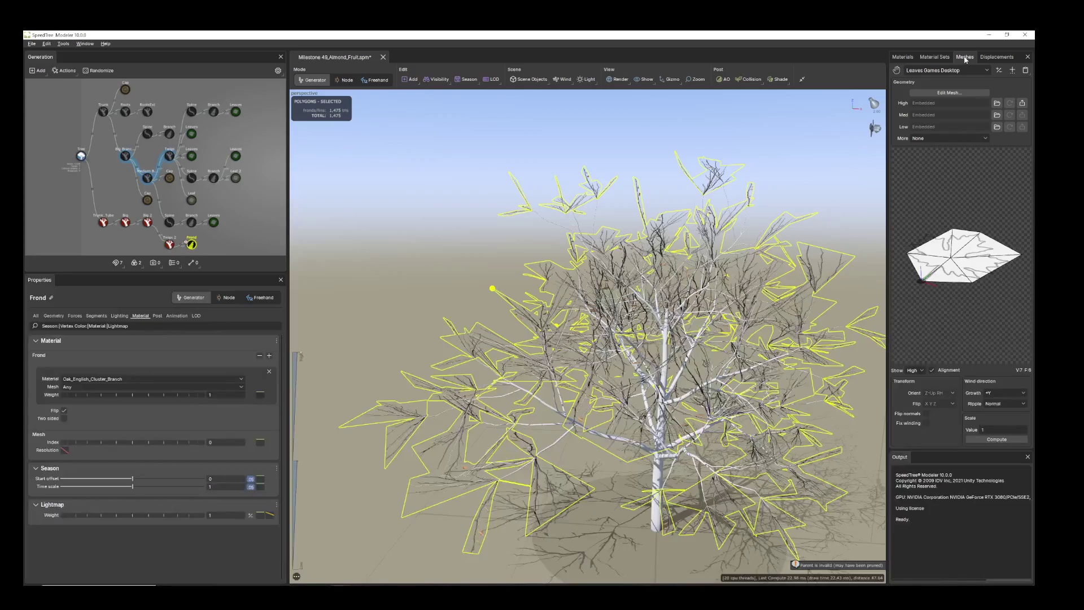
{"action": "left_click_drag", "start_coordinate": [976, 270], "coordinate": [962, 227]}
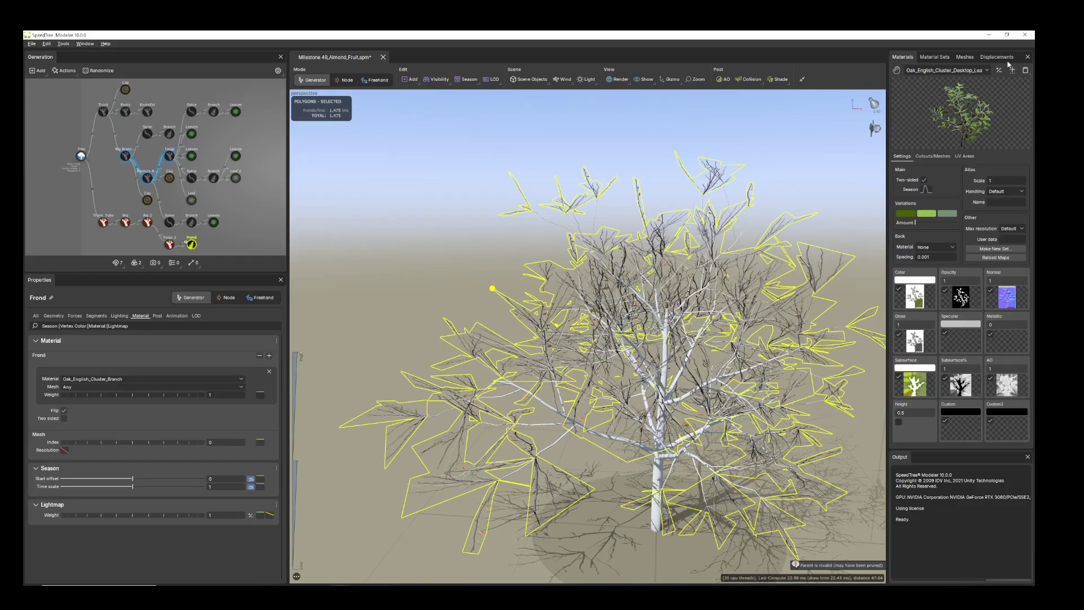
{"action": "left_click", "coordinate": [933, 156]}
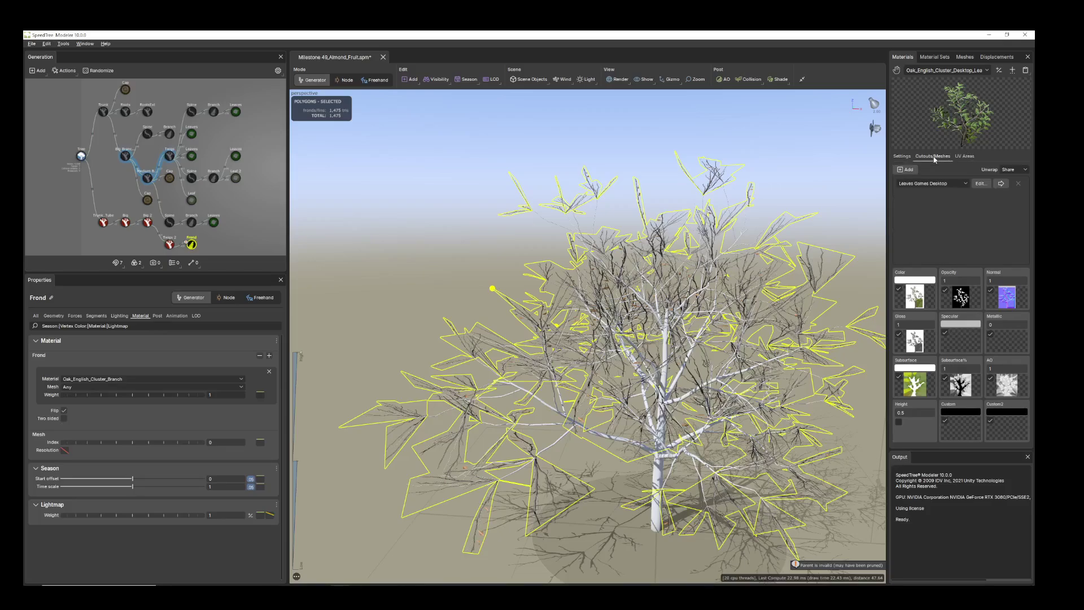
{"action": "left_click", "coordinate": [966, 183]}
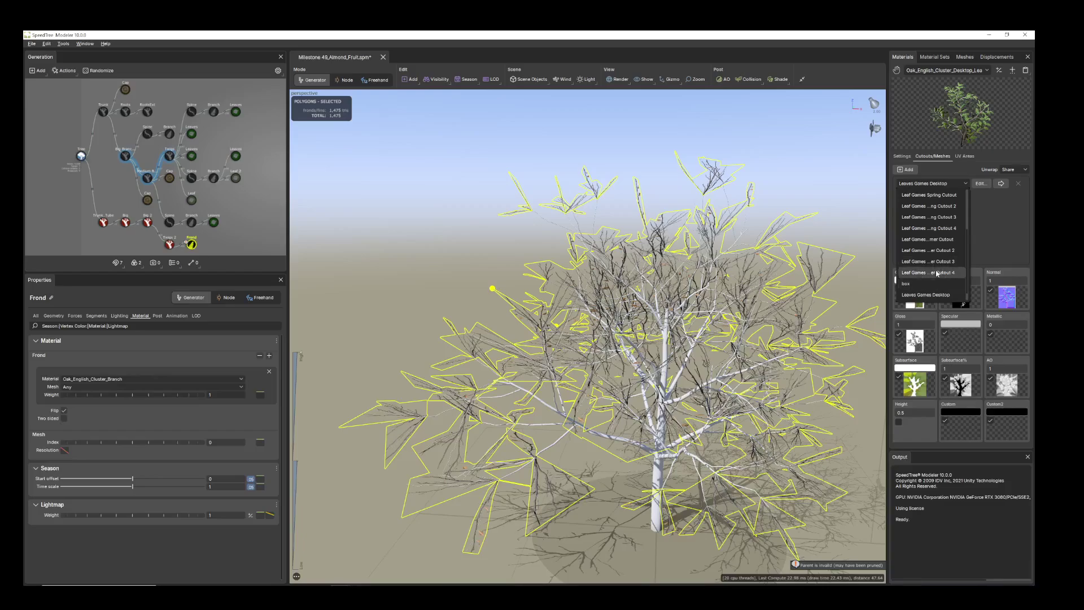
{"action": "left_click", "coordinate": [976, 225]}
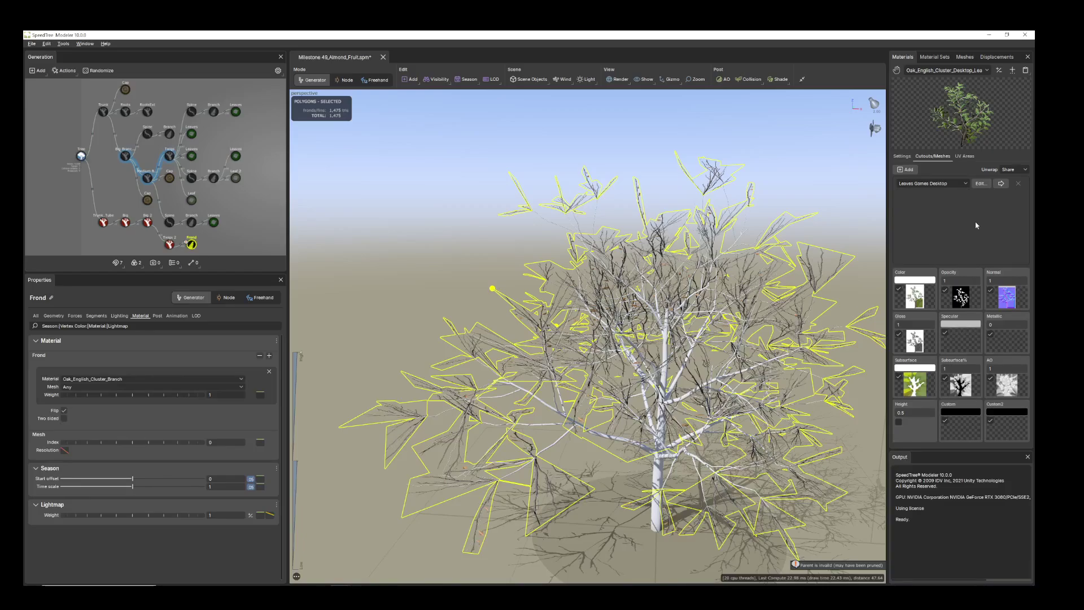
Assign the Bark Bare material to the tube trunk
{"action": "left_click_drag", "start_coordinate": [510, 402], "coordinate": [431, 385]}
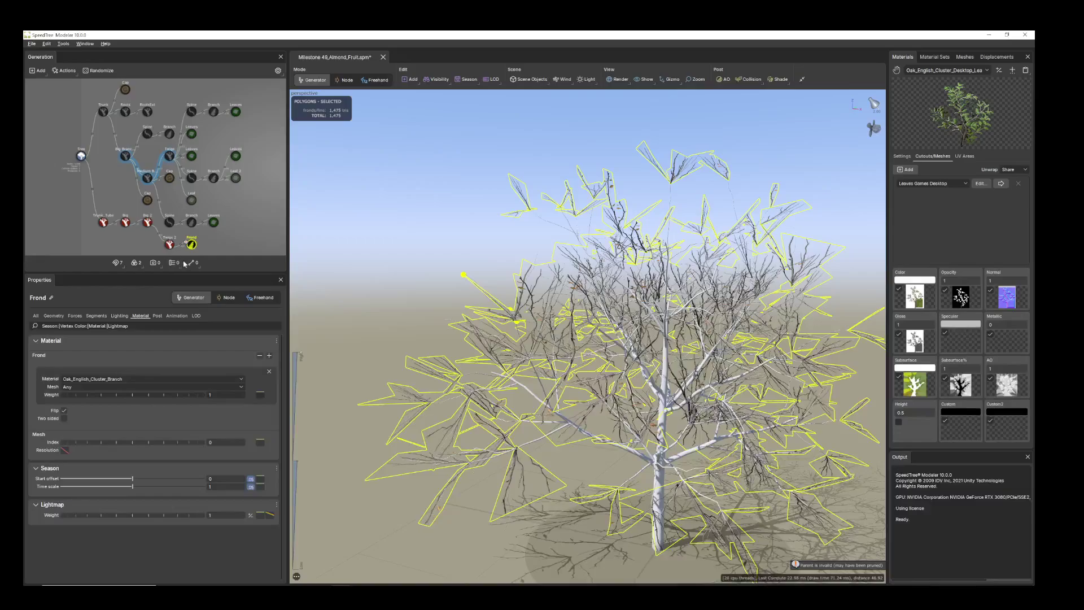
{"action": "middle_click_drag", "start_coordinate": [238, 228], "coordinate": [234, 196]}
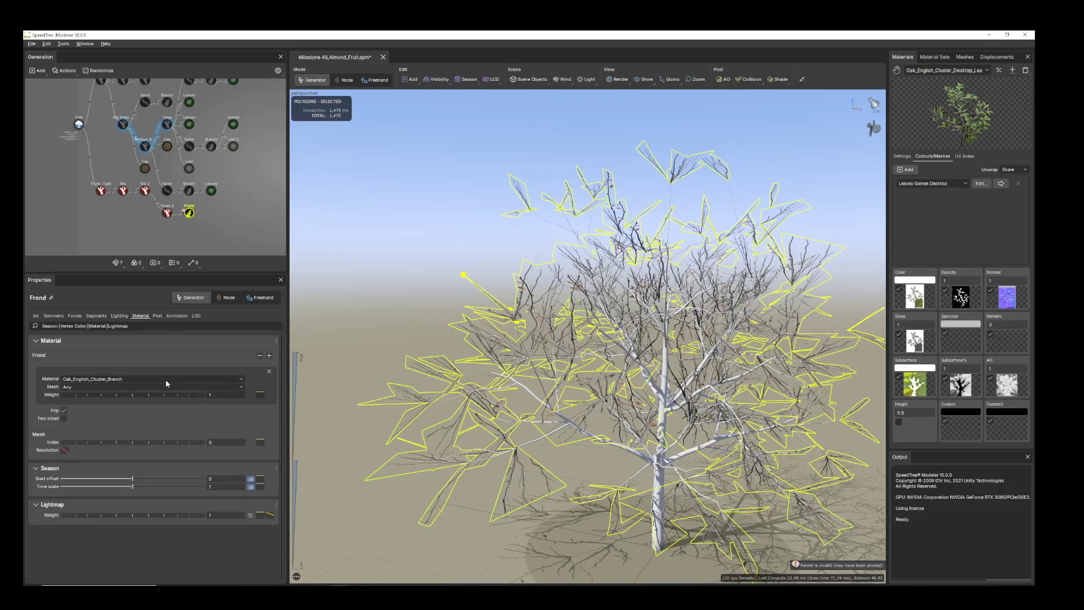
{"action": "left_click_drag", "start_coordinate": [592, 423], "coordinate": [635, 403]}
{"action": "scroll", "coordinate": [649, 423], "scroll_direction": "up", "scroll_amount": 1}
{"action": "scroll", "coordinate": [635, 405], "scroll_direction": "down", "scroll_amount": 5}
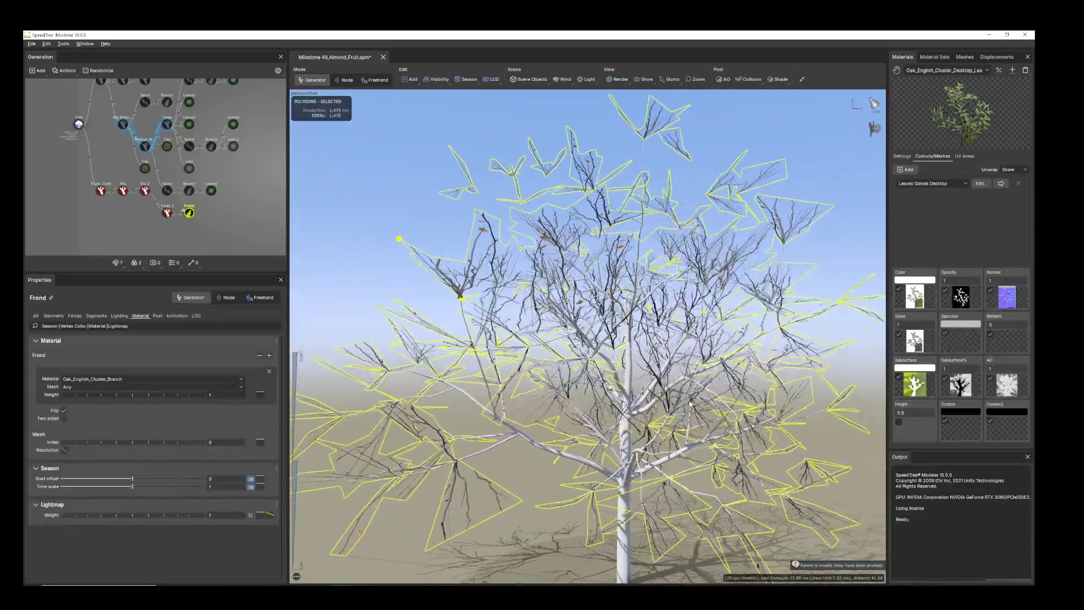
{"action": "left_click", "coordinate": [615, 512]}
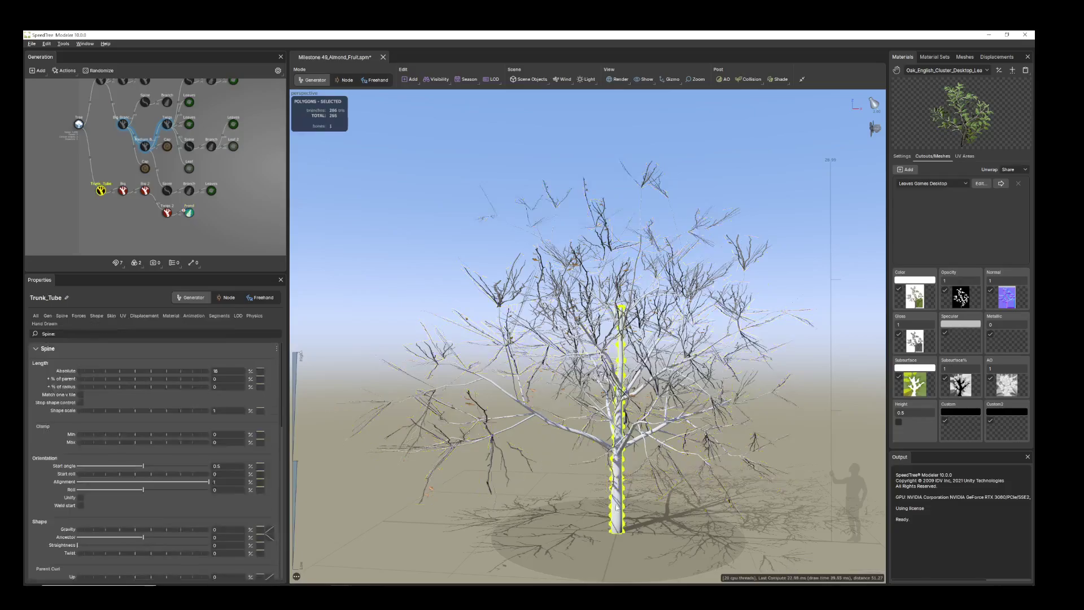
{"action": "left_click", "coordinate": [171, 316]}
{"action": "left_click", "coordinate": [237, 388]}
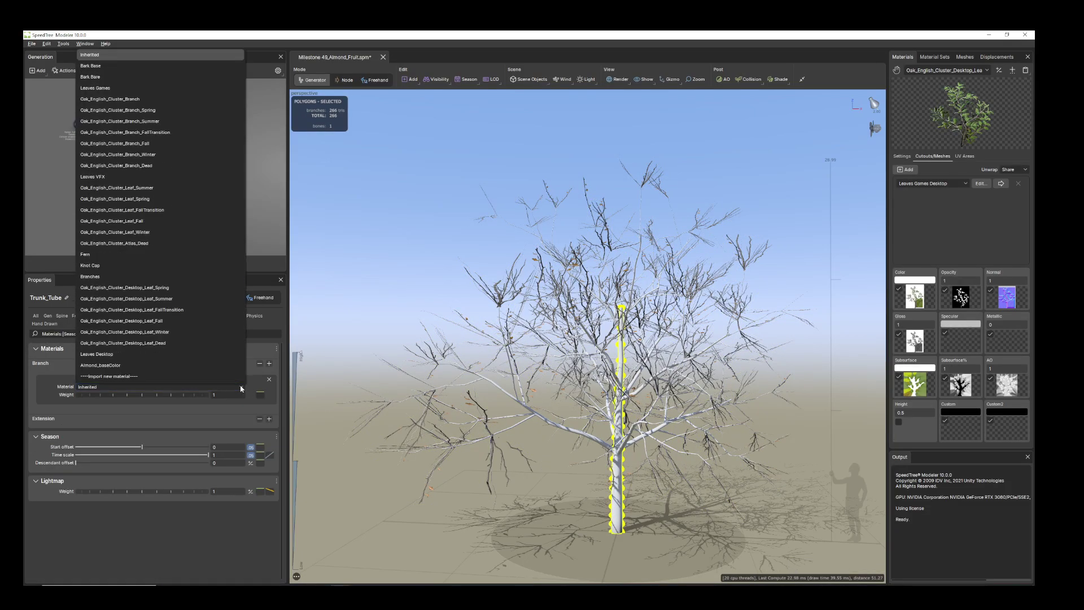
{"action": "left_click", "coordinate": [100, 78]}
Examine the bark on the trunk and branches from several views, including the second-level big branches
{"action": "scroll", "coordinate": [663, 486], "scroll_direction": "up", "scroll_amount": 5}
{"action": "scroll", "coordinate": [663, 486], "scroll_direction": "down", "scroll_amount": 5}
{"action": "left_click_drag", "start_coordinate": [663, 487], "coordinate": [551, 439]}
{"action": "scroll", "coordinate": [559, 408], "scroll_direction": "up", "scroll_amount": 2}
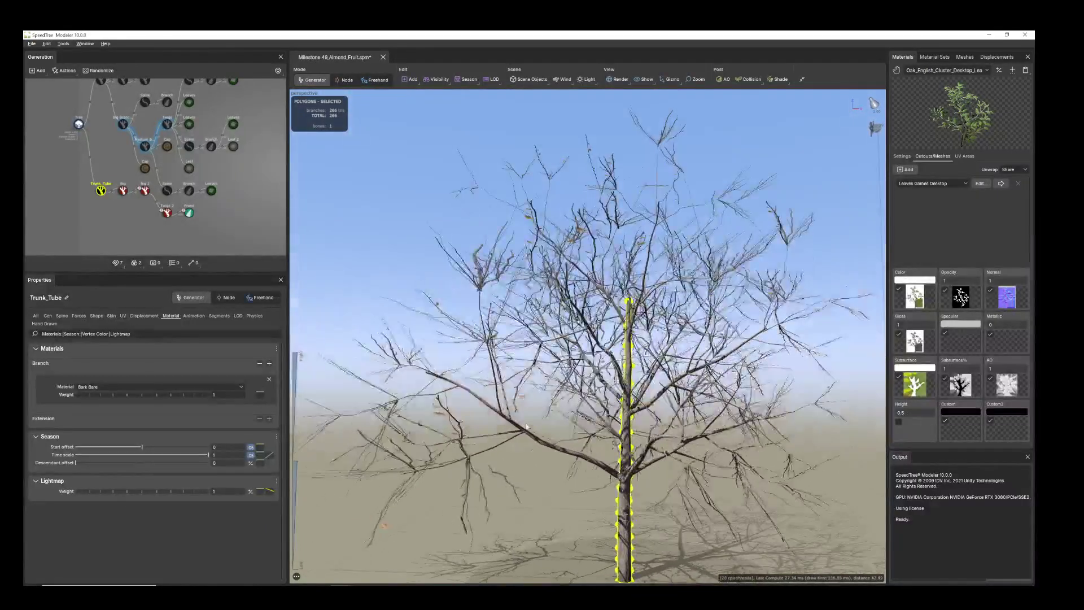
{"action": "left_click", "coordinate": [550, 439]}
{"action": "left_click_drag", "start_coordinate": [536, 477], "coordinate": [574, 509]}
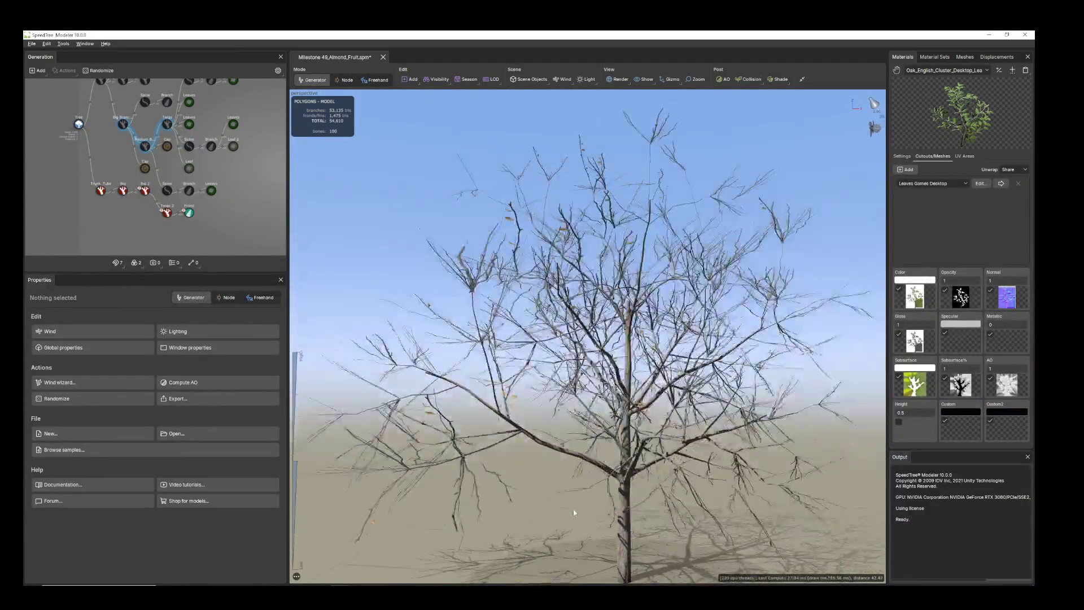
{"action": "left_click", "coordinate": [451, 393]}
{"action": "right_click_drag", "start_coordinate": [671, 451], "coordinate": [702, 526]}
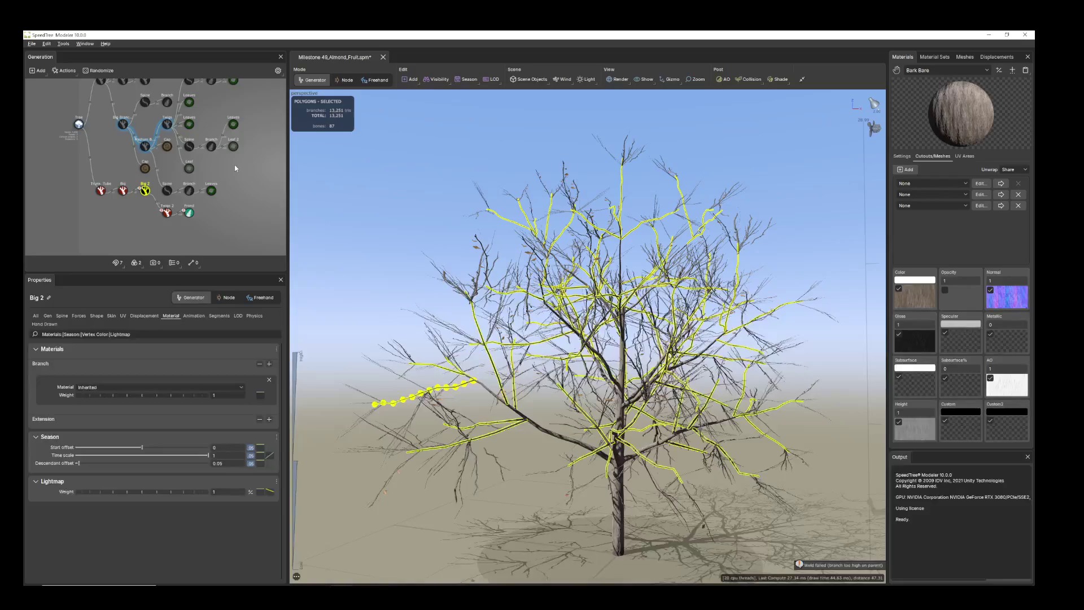
Add a Leaf generator as a child of the fronds and open its generation settings
{"action": "left_click", "coordinate": [190, 213]}
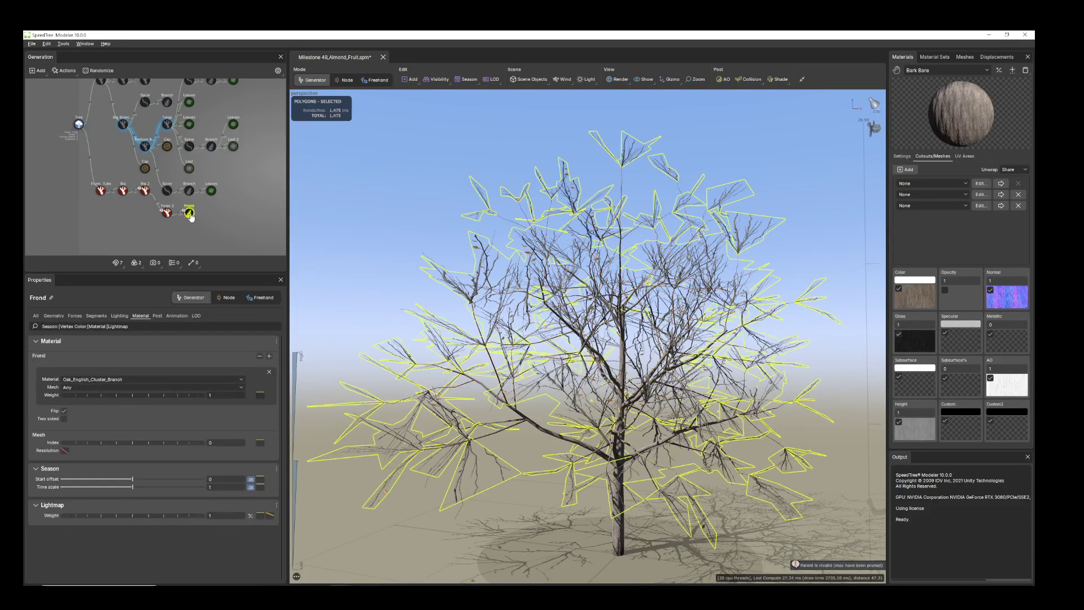
{"action": "right_click", "coordinate": [191, 215]}
{"action": "mouse_move", "coordinate": [267, 220]}
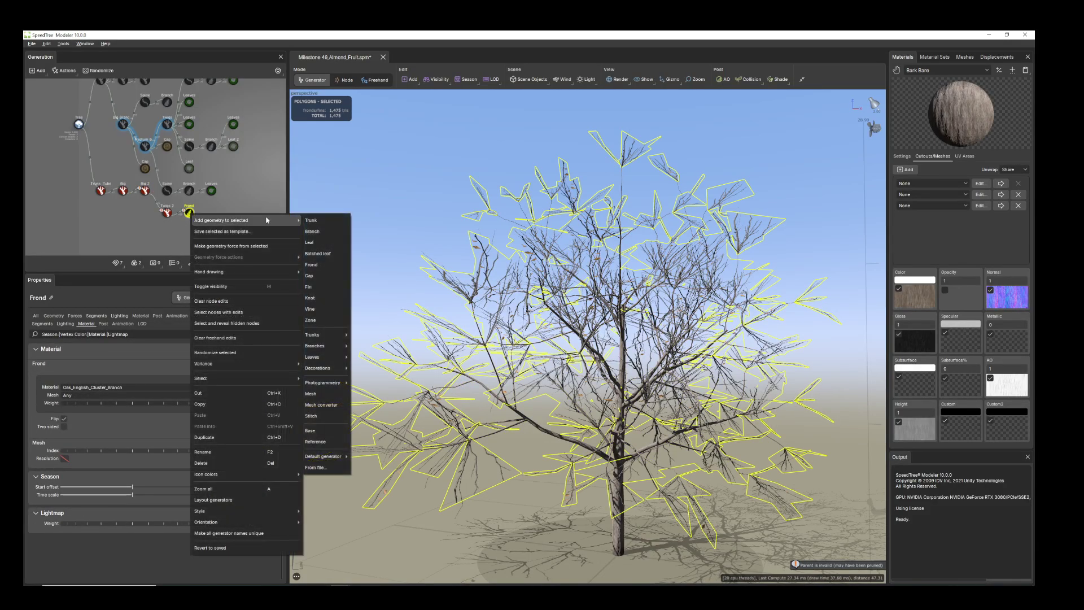
{"action": "left_click", "coordinate": [314, 243]}
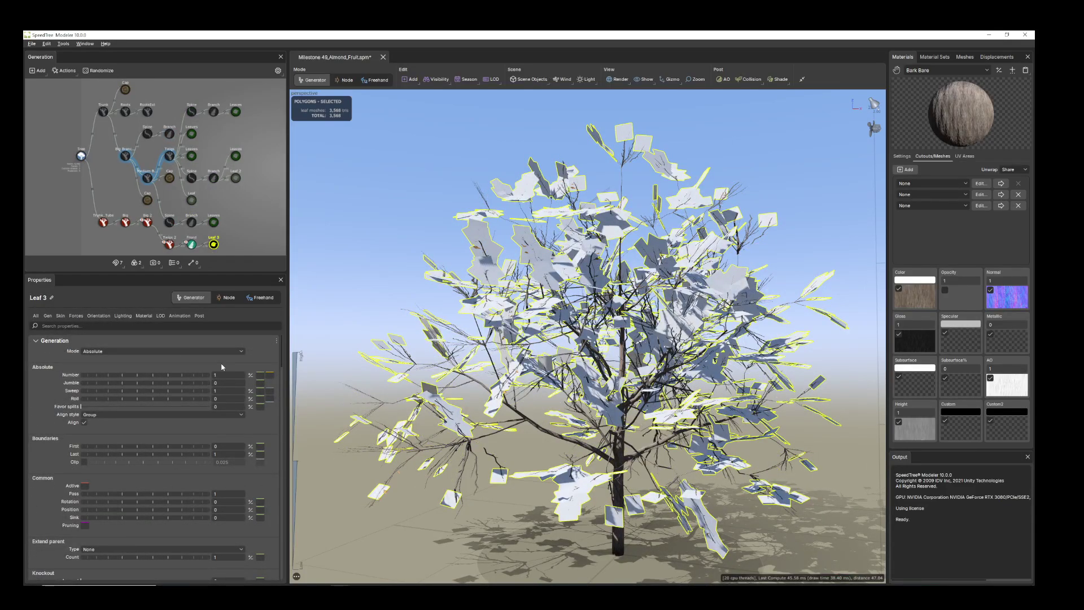
{"action": "left_click", "coordinate": [48, 316]}
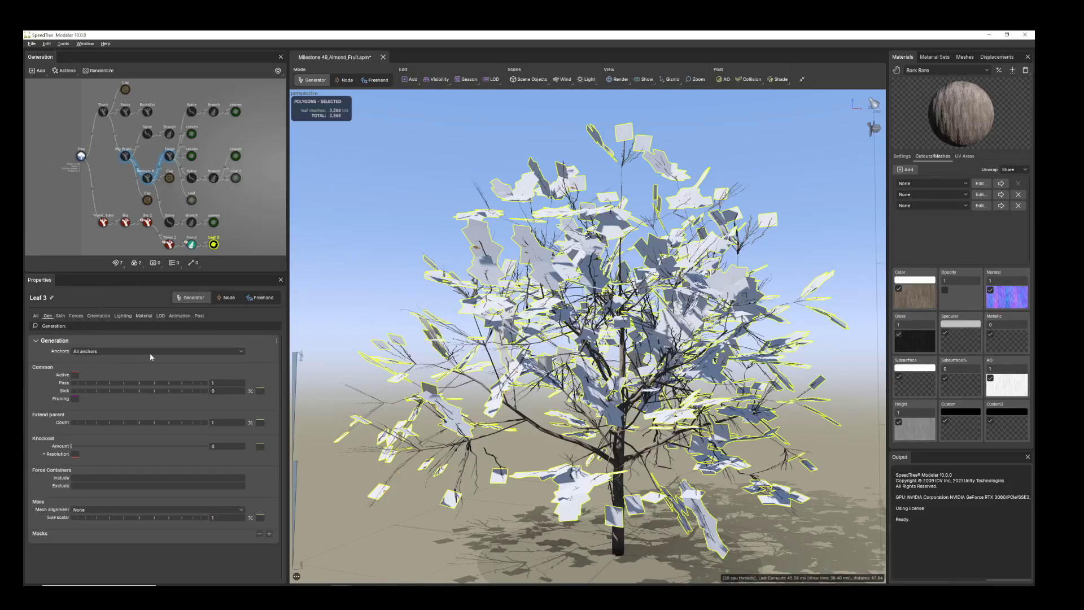
Compare anchor sets 1, 2, 4 and 5 for the Leaf 3 generator and set its anchors to 4
{"action": "left_click", "coordinate": [131, 351]}
{"action": "left_click", "coordinate": [130, 373]}
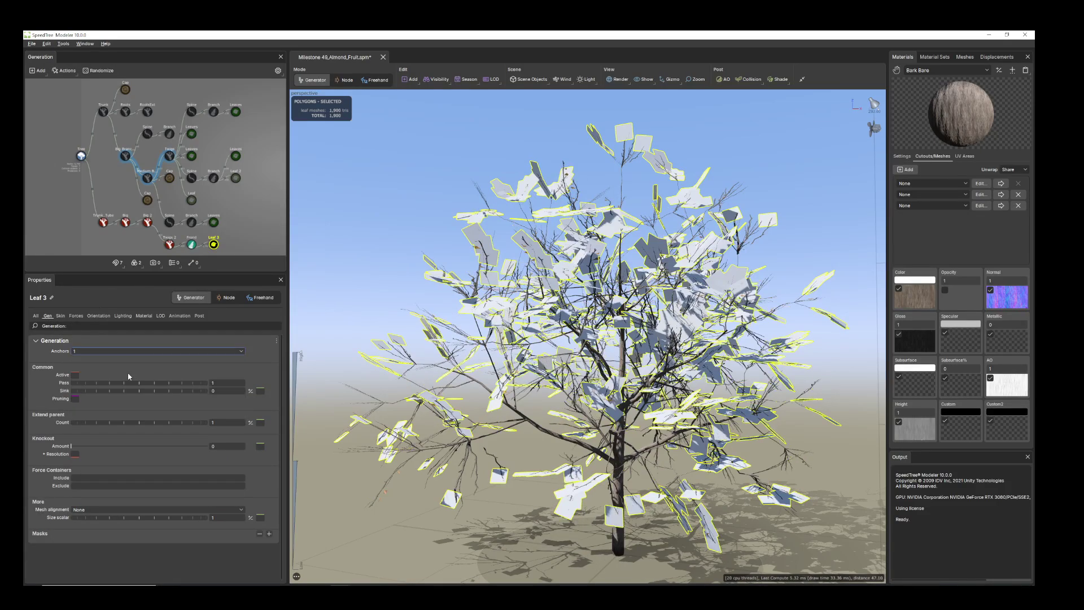
{"action": "left_click", "coordinate": [120, 352]}
{"action": "left_click", "coordinate": [116, 389]}
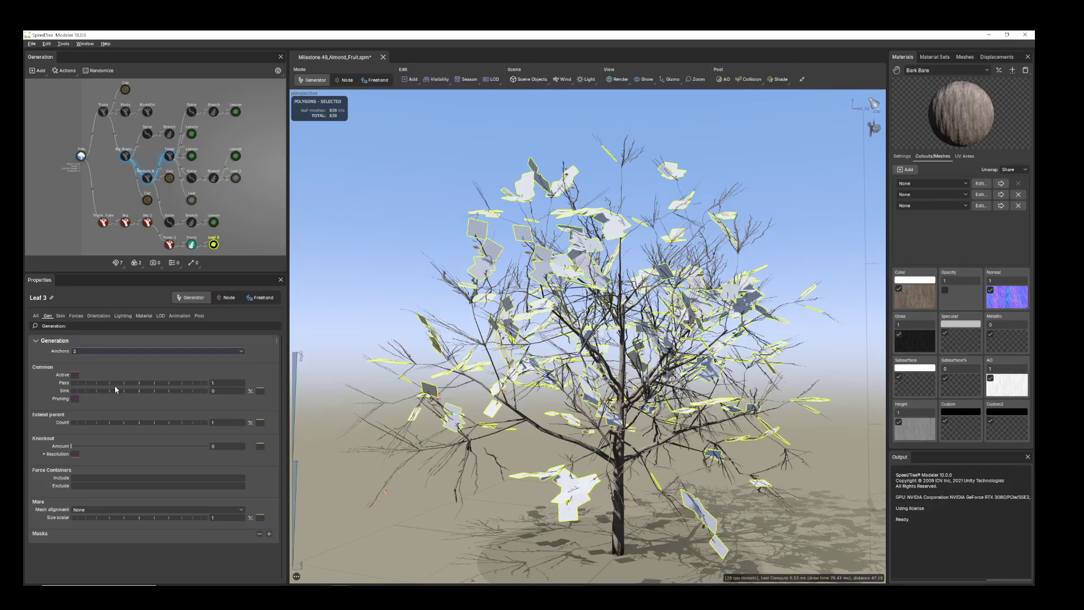
{"action": "left_click", "coordinate": [137, 351]}
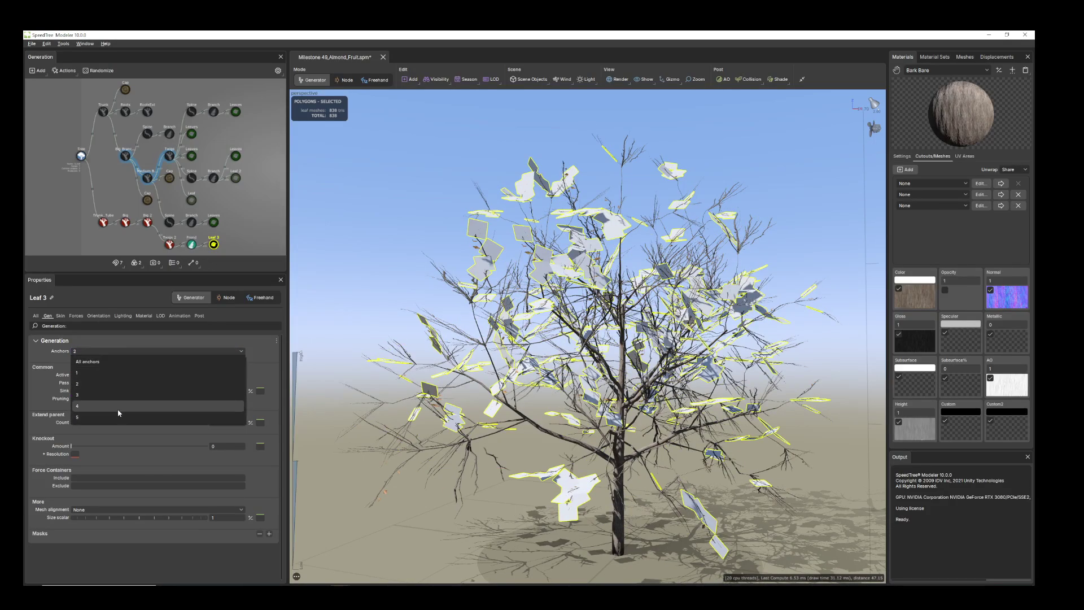
{"action": "left_click", "coordinate": [121, 409]}
{"action": "left_click", "coordinate": [134, 351]}
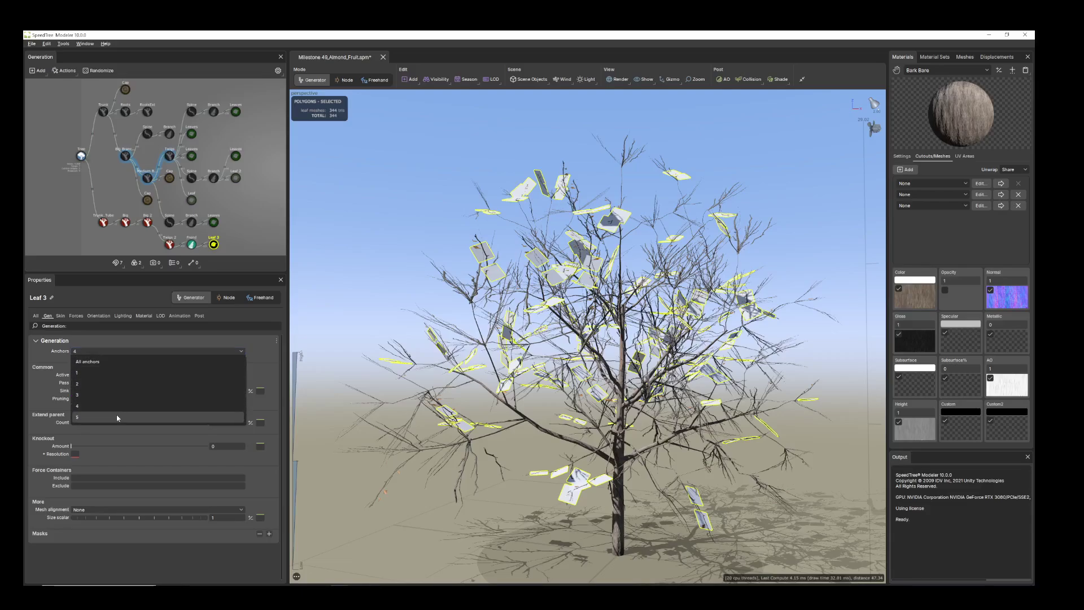
{"action": "left_click", "coordinate": [116, 416]}
{"action": "left_click", "coordinate": [120, 351]}
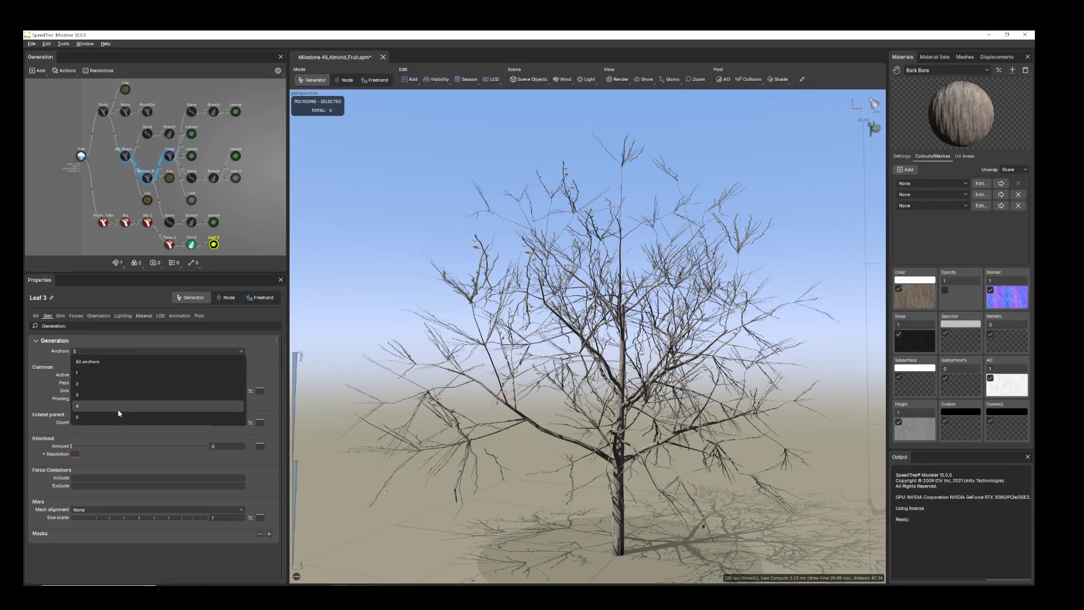
{"action": "left_click", "coordinate": [120, 410]}
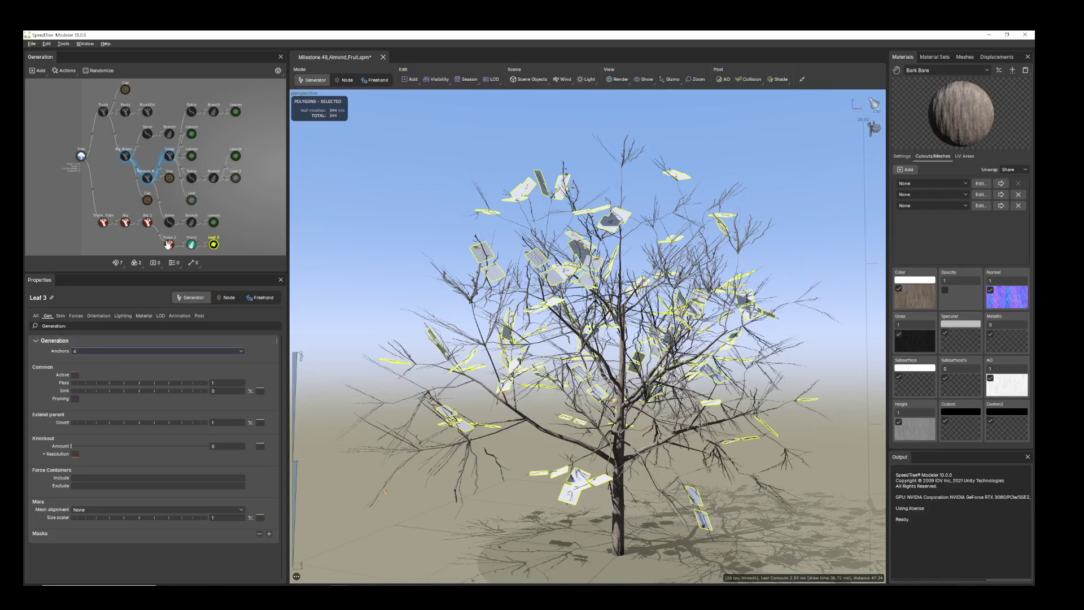
Assign the Oak_English_Cluster_Leaf_Summer material to the Leaf 3 generator
{"action": "middle_click_drag", "start_coordinate": [250, 234], "coordinate": [246, 182]}
{"action": "scroll", "coordinate": [228, 199], "scroll_direction": "up", "scroll_amount": 2}
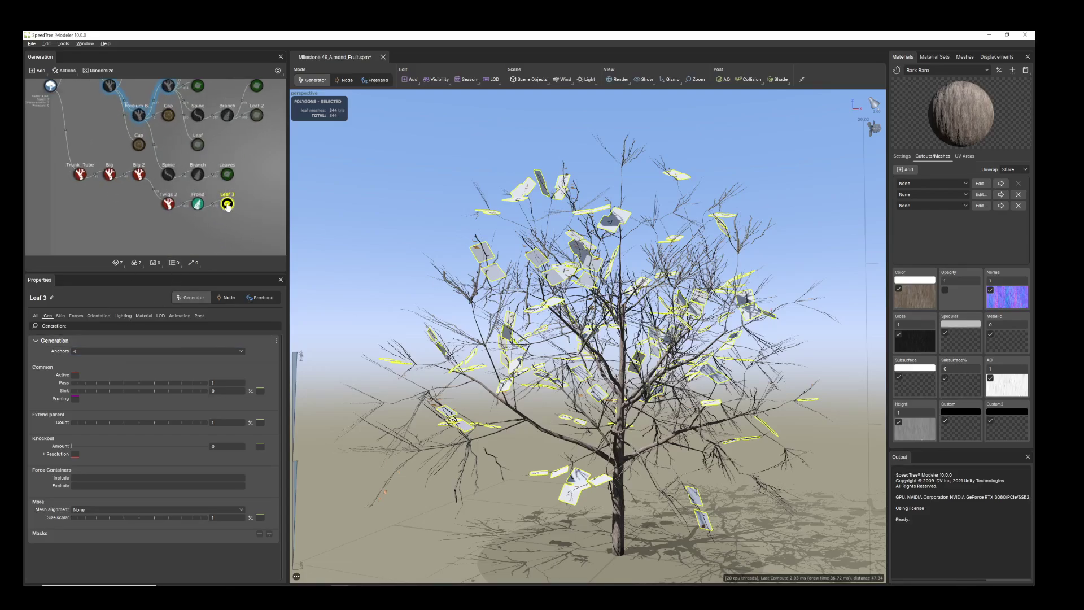
{"action": "left_click", "coordinate": [144, 316]}
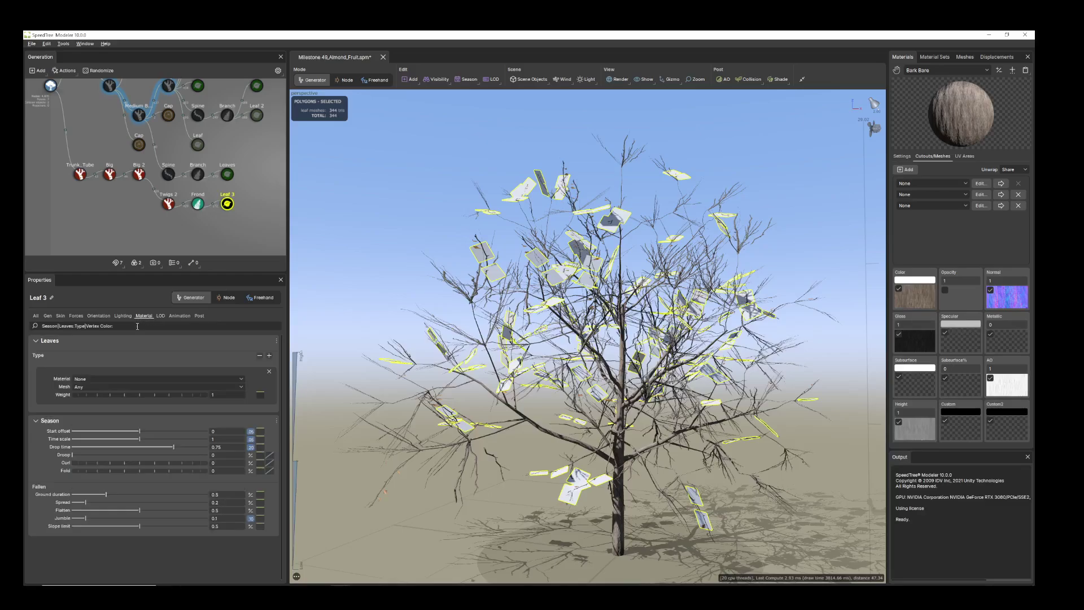
{"action": "left_click", "coordinate": [241, 378]}
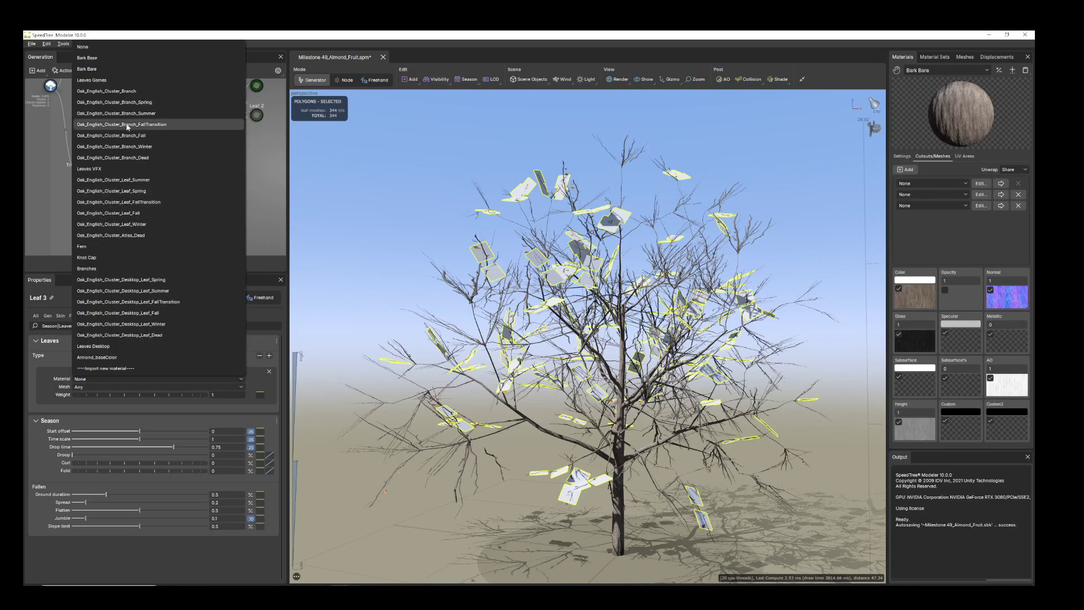
{"action": "left_click", "coordinate": [122, 181]}
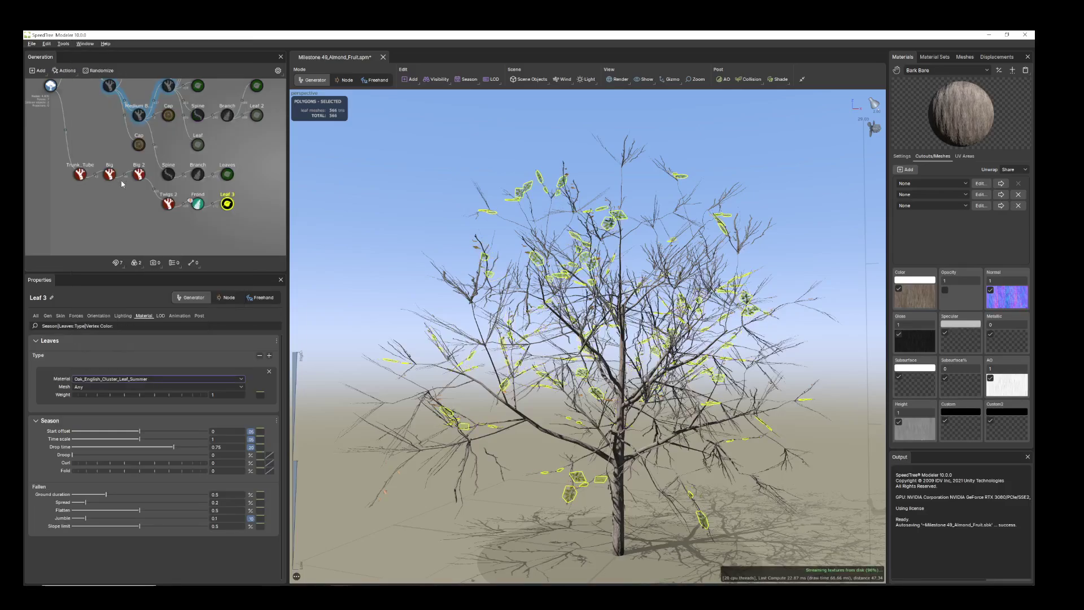
Set the size of the Leaf 3 leaves to about 1.46, checking them close up on the branches
{"action": "left_click", "coordinate": [60, 316]}
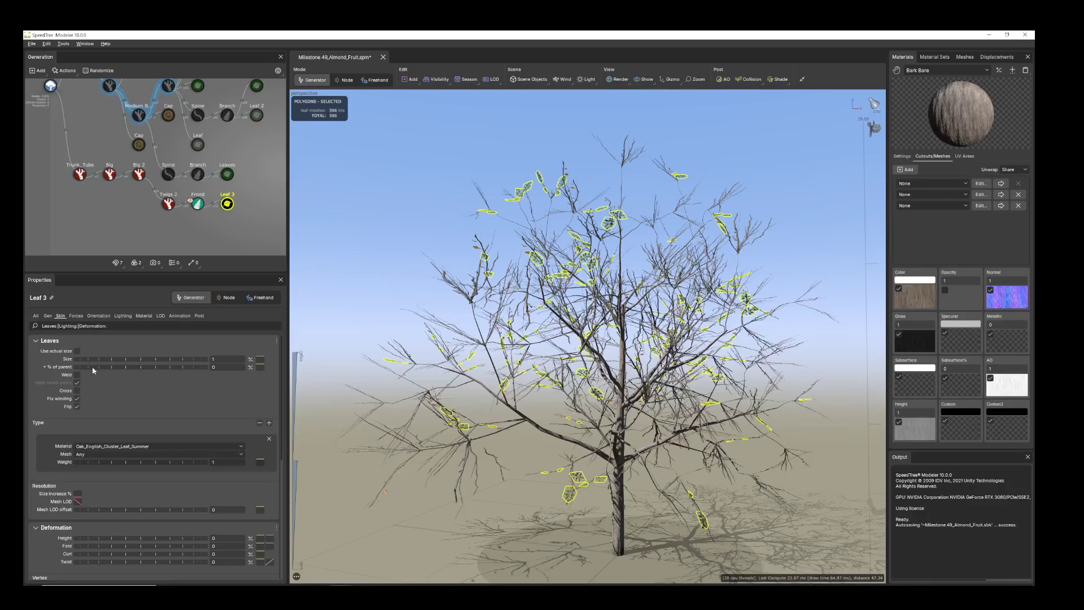
{"action": "left_click_drag", "start_coordinate": [100, 360], "coordinate": [123, 369]}
{"action": "scroll", "coordinate": [586, 336], "scroll_direction": "up", "scroll_amount": 5}
{"action": "left_click_drag", "start_coordinate": [557, 335], "coordinate": [418, 385]}
{"action": "scroll", "coordinate": [557, 425], "scroll_direction": "up", "scroll_amount": 4}
{"action": "left_click_drag", "start_coordinate": [151, 361], "coordinate": [137, 360]}
{"action": "left_click_drag", "start_coordinate": [508, 383], "coordinate": [433, 372]}
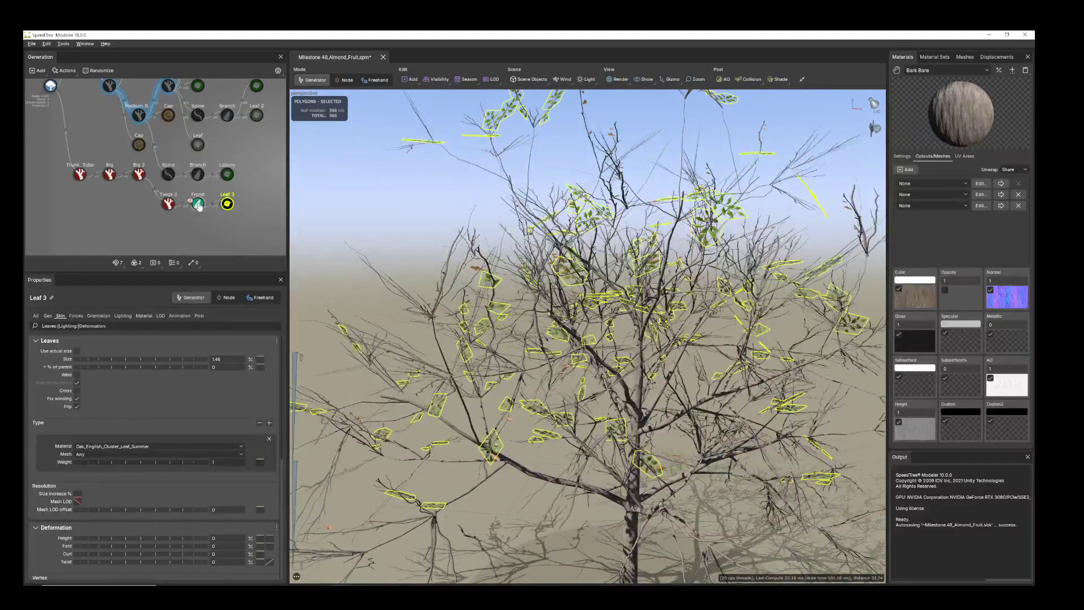
Add a second Leaf generator as a child of the fronds and try the Oak_English_Cluster_Leaf_Fall material on it
{"action": "right_click", "coordinate": [199, 207]}
{"action": "mouse_move", "coordinate": [265, 218]}
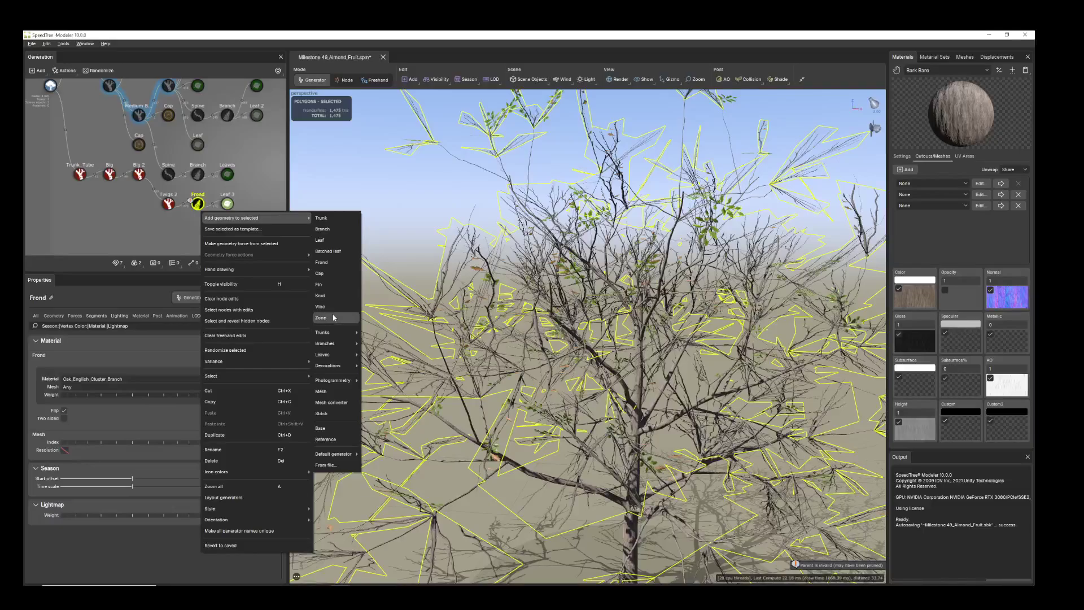
{"action": "left_click", "coordinate": [333, 241]}
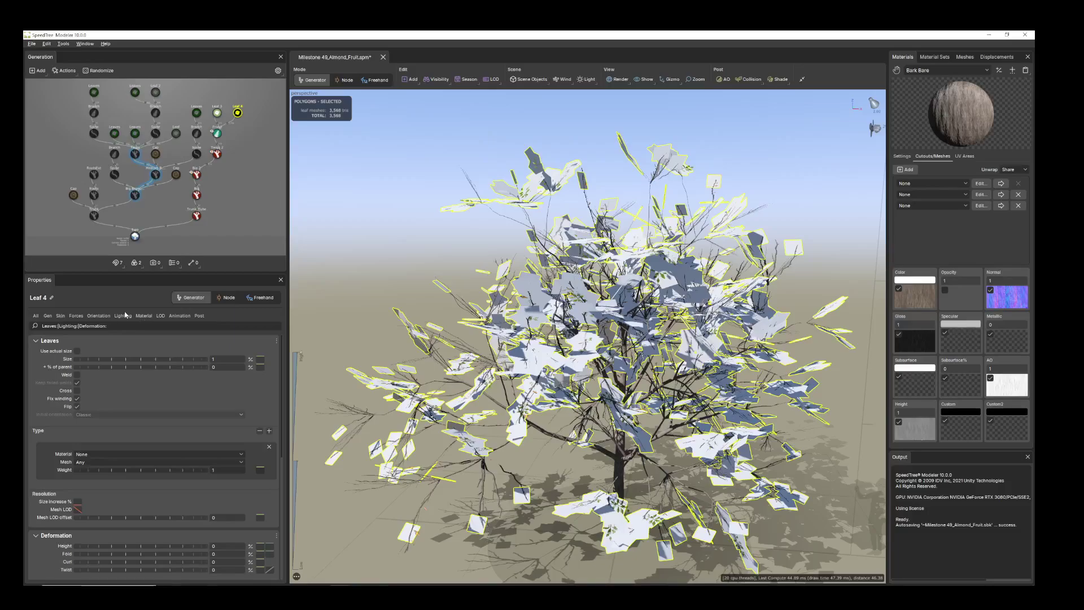
{"action": "left_click", "coordinate": [144, 316]}
{"action": "left_click", "coordinate": [241, 380]}
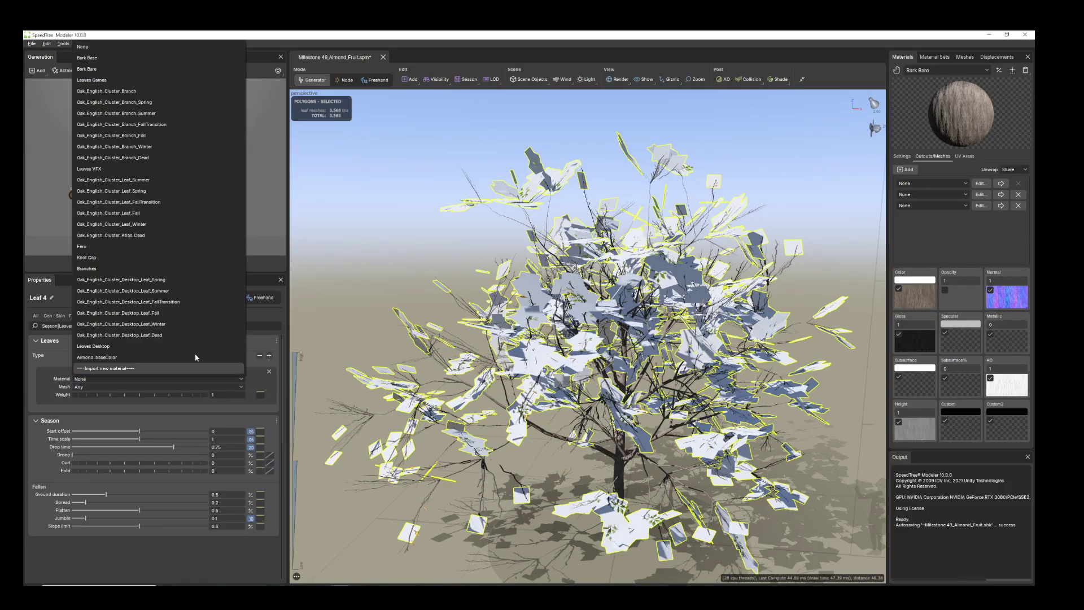
{"action": "left_click", "coordinate": [107, 213]}
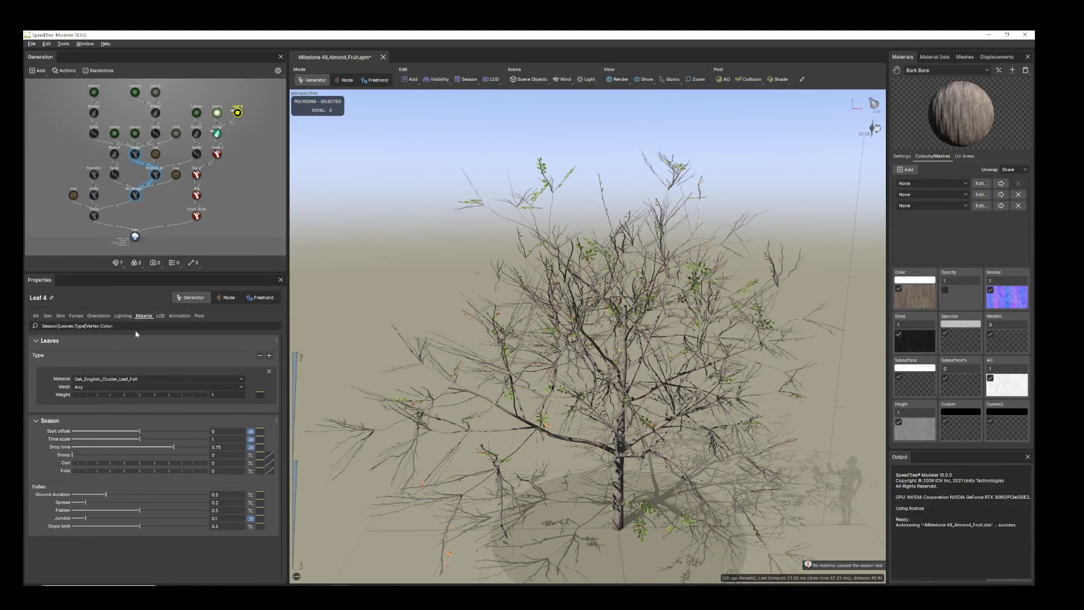
Assign the Oak_English_Cluster_Desktop_Leaf_Spring material to the Leaf 4 generator and enlarge its leaves to a size of about 5.51
{"action": "left_click", "coordinate": [139, 378]}
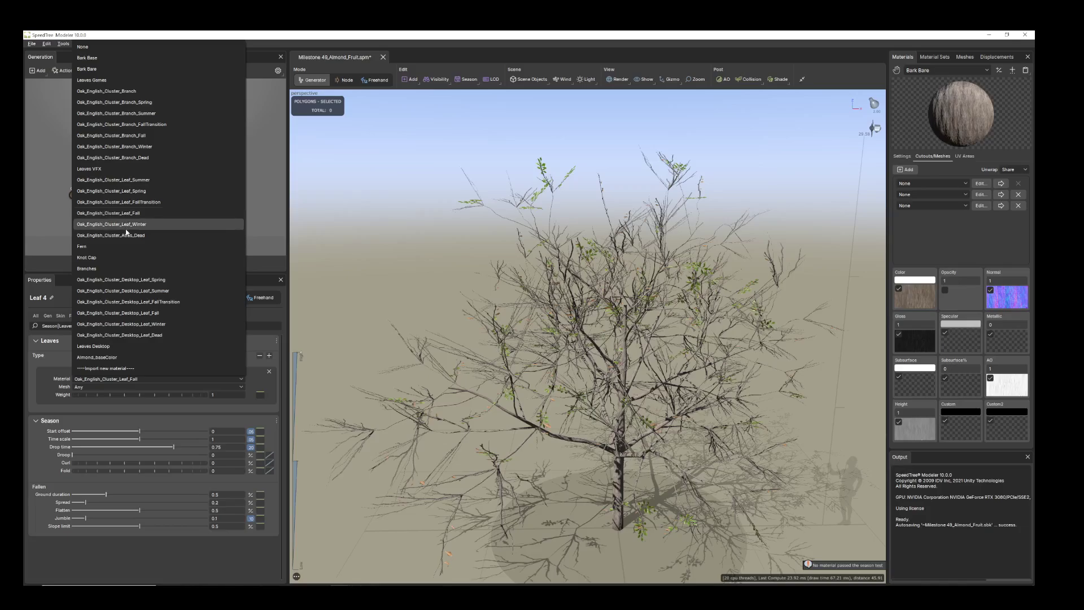
{"action": "left_click", "coordinate": [125, 281]}
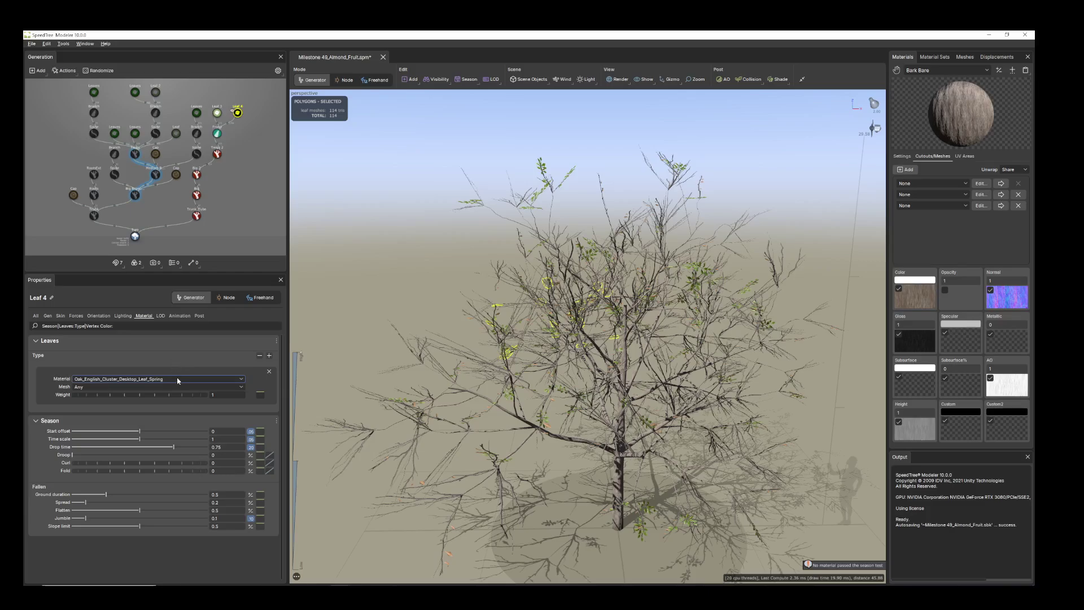
{"action": "left_click", "coordinate": [60, 316]}
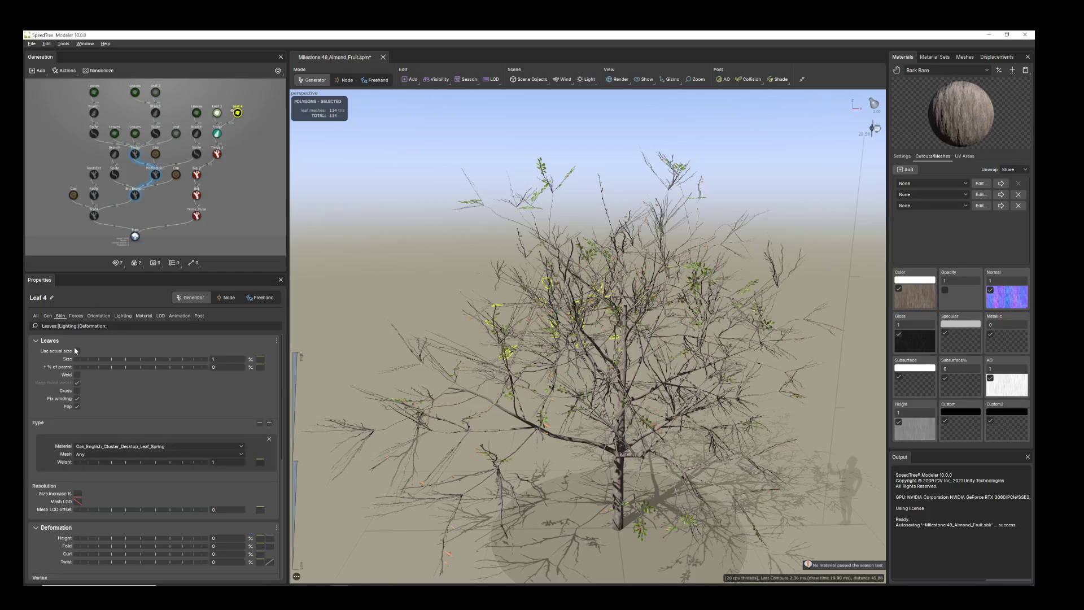
{"action": "left_click_drag", "start_coordinate": [104, 362], "coordinate": [273, 398]}
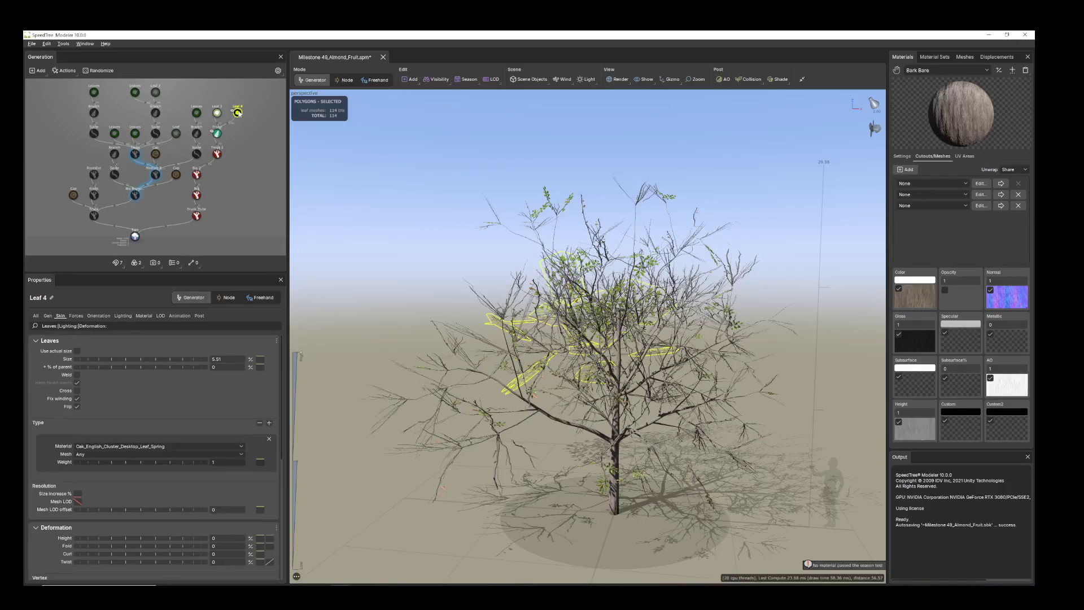
Add a third Leaf generator as a child of the fronds and assign the Leaves Desktop material to it
{"action": "left_click", "coordinate": [216, 133]}
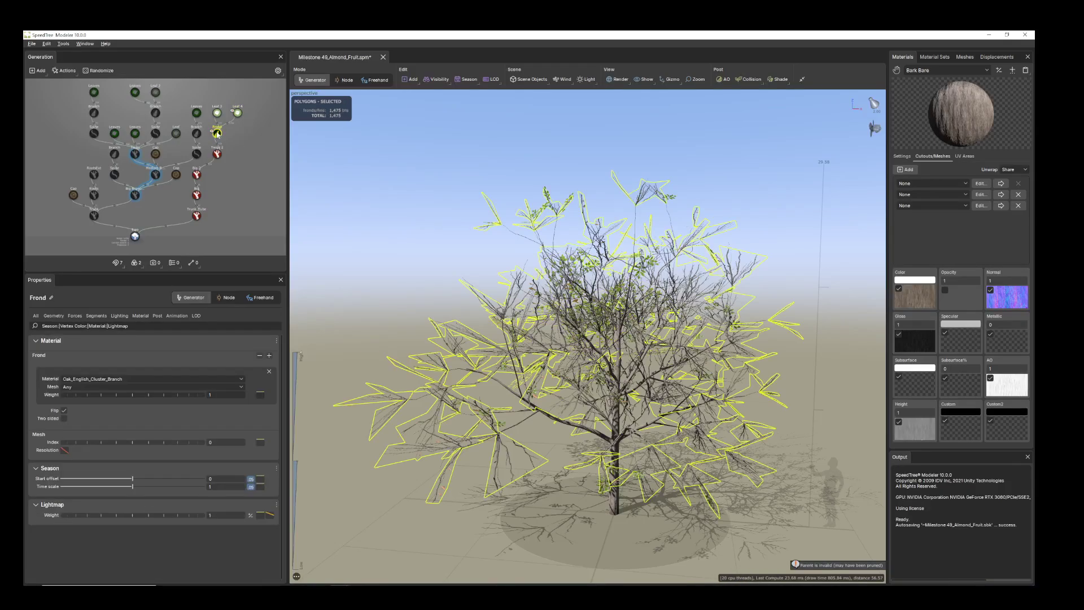
{"action": "right_click", "coordinate": [216, 133]}
{"action": "mouse_move", "coordinate": [265, 139]}
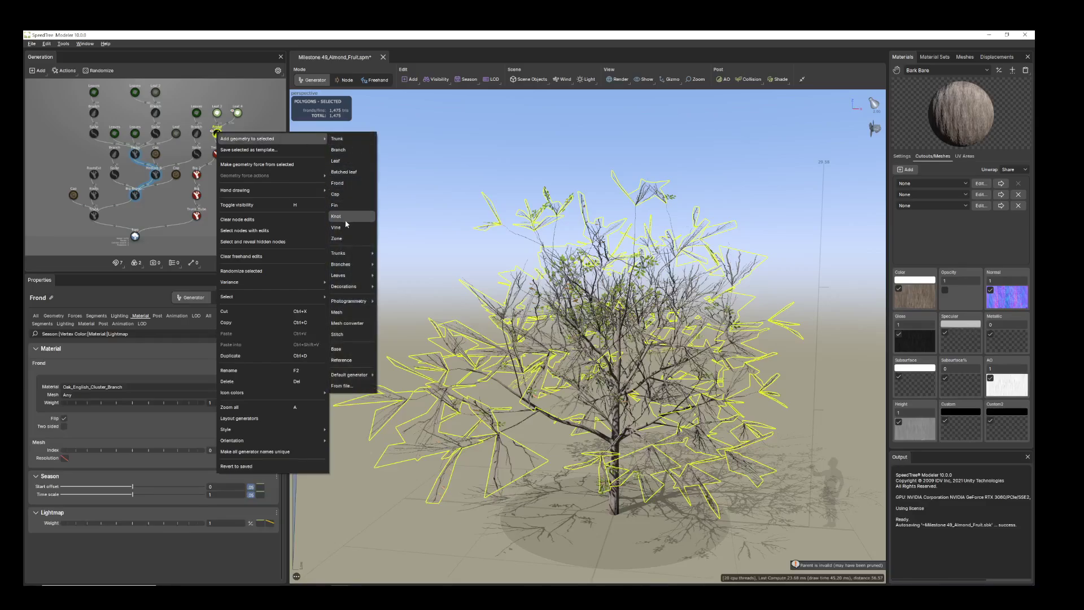
{"action": "left_click", "coordinate": [347, 161]}
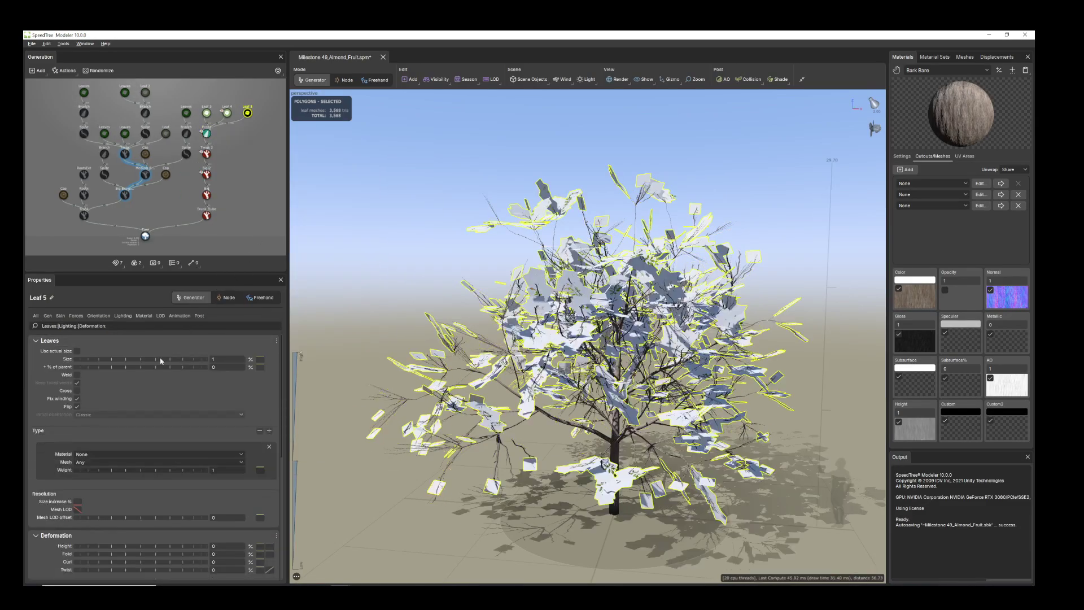
{"action": "left_click", "coordinate": [144, 315]}
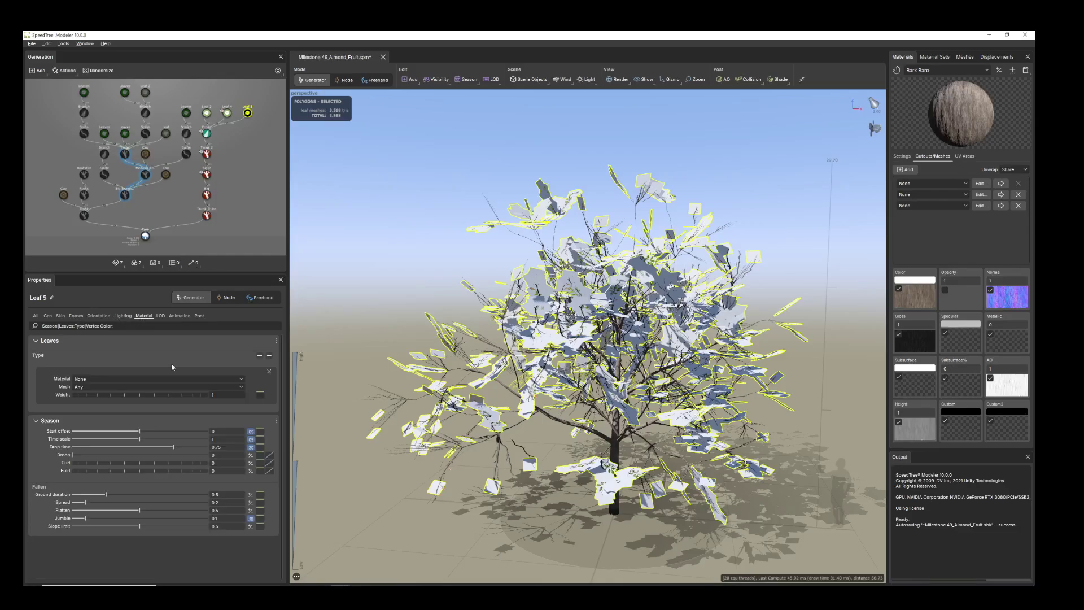
{"action": "left_click", "coordinate": [209, 380]}
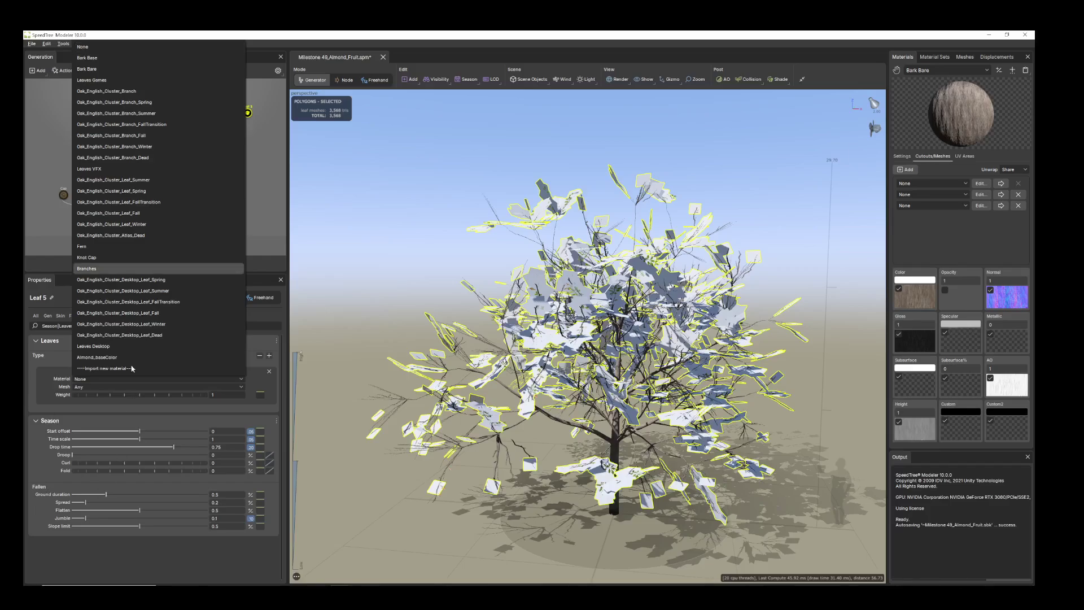
{"action": "left_click", "coordinate": [108, 346]}
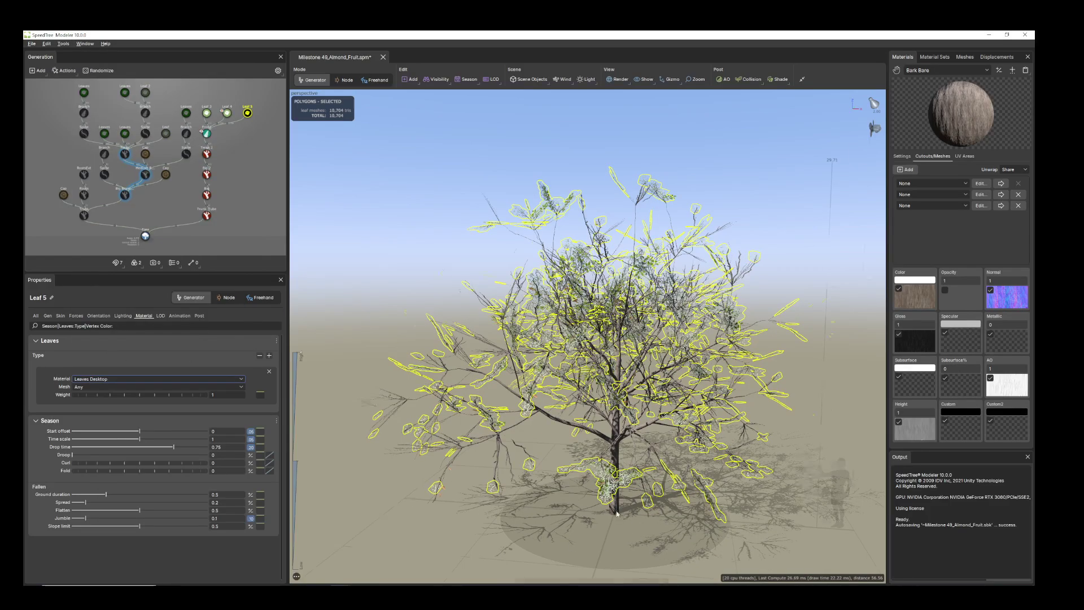
Enlarge the Leaf 5 leaves to a size of about 3.3 and check the crown from near and far
{"action": "scroll", "coordinate": [617, 513], "scroll_direction": "up", "scroll_amount": 3}
{"action": "left_click_drag", "start_coordinate": [617, 514], "coordinate": [495, 497]}
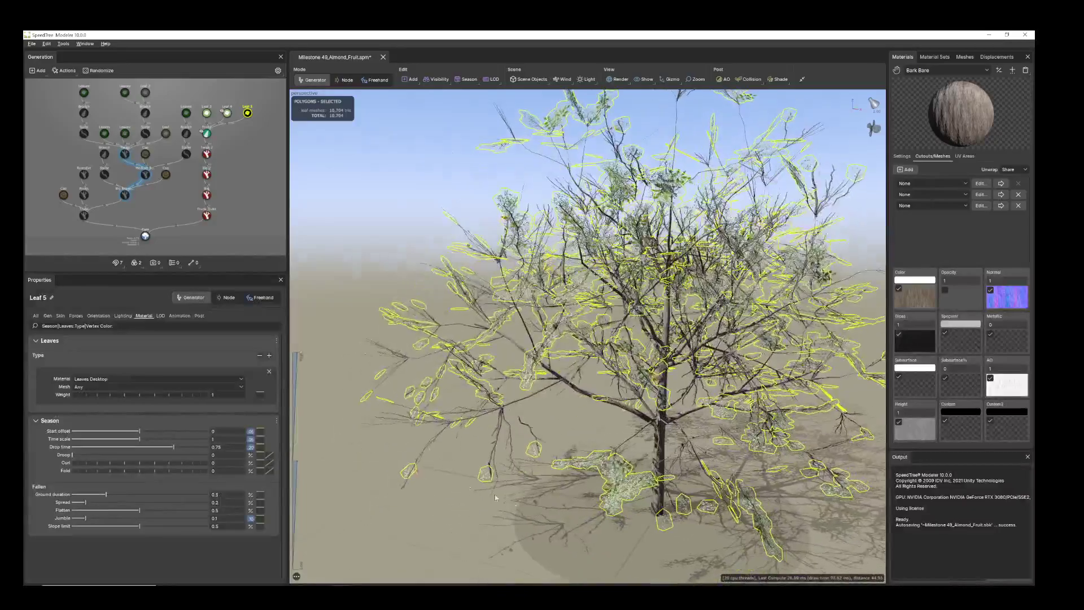
{"action": "left_click", "coordinate": [59, 316]}
{"action": "left_click_drag", "start_coordinate": [109, 361], "coordinate": [204, 385]}
{"action": "left_click_drag", "start_coordinate": [769, 496], "coordinate": [768, 434]}
{"action": "scroll", "coordinate": [769, 435], "scroll_direction": "down", "scroll_amount": 4}
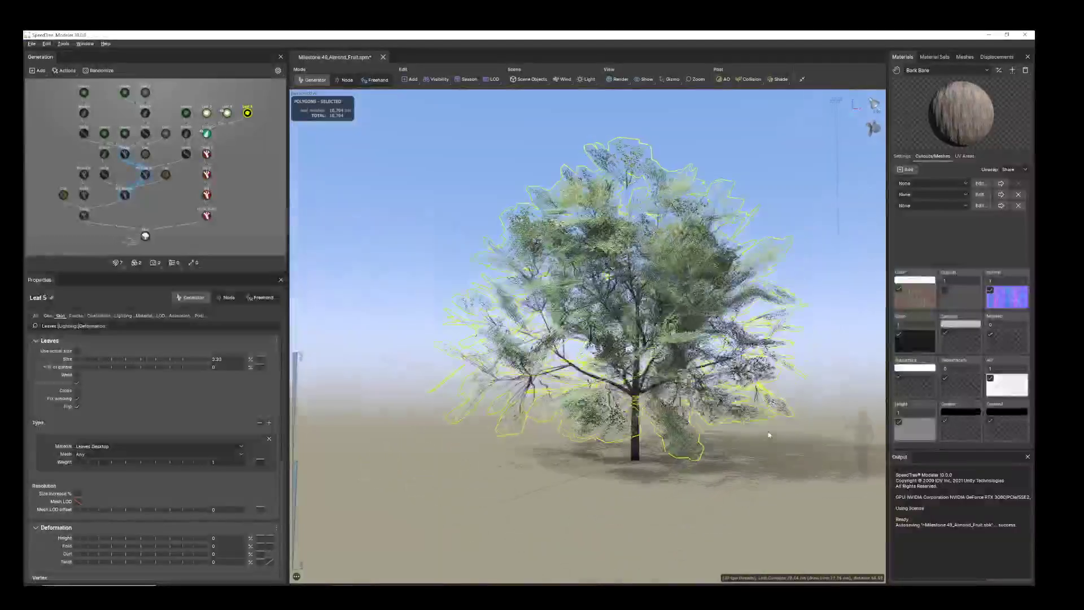
{"action": "scroll", "coordinate": [641, 418], "scroll_direction": "up", "scroll_amount": 6}
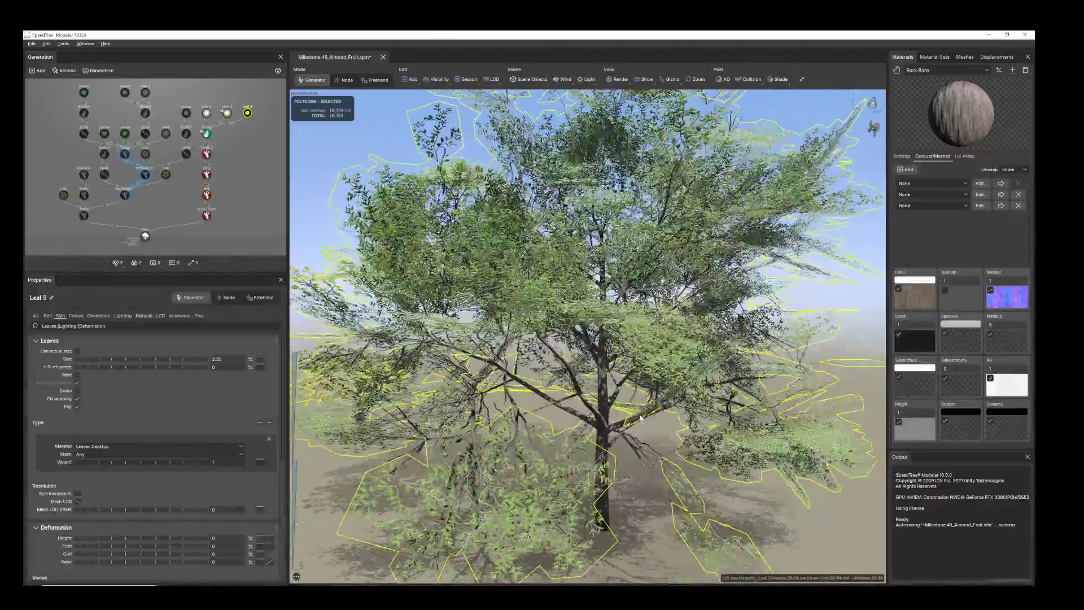
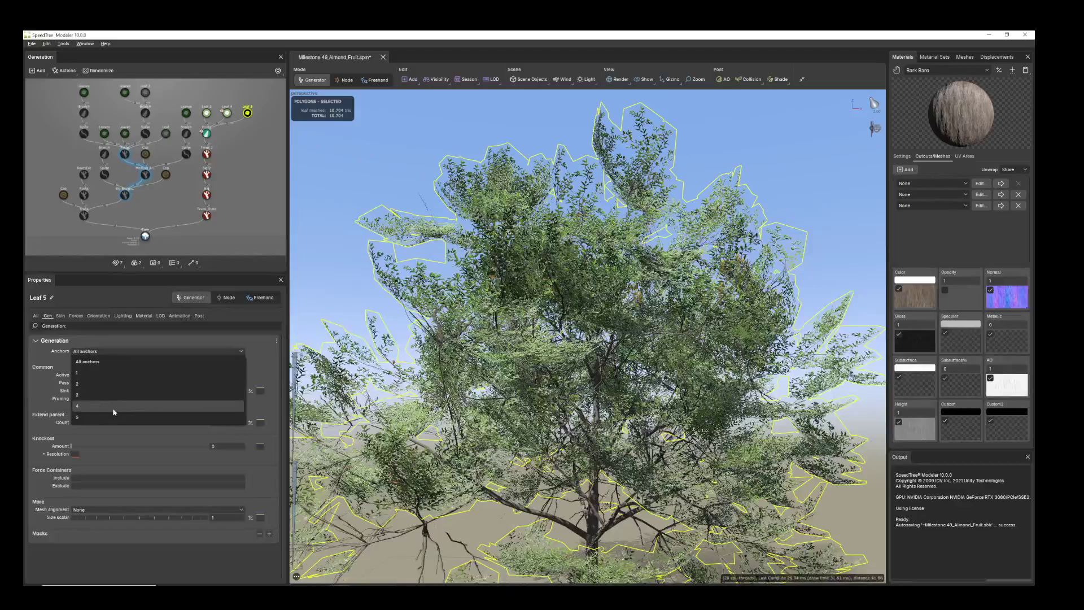
Compare anchor sets 4 and 2 for the Leaf 5 generator, set its anchors to 1 and check the crown all around
{"action": "left_click", "coordinate": [117, 405]}
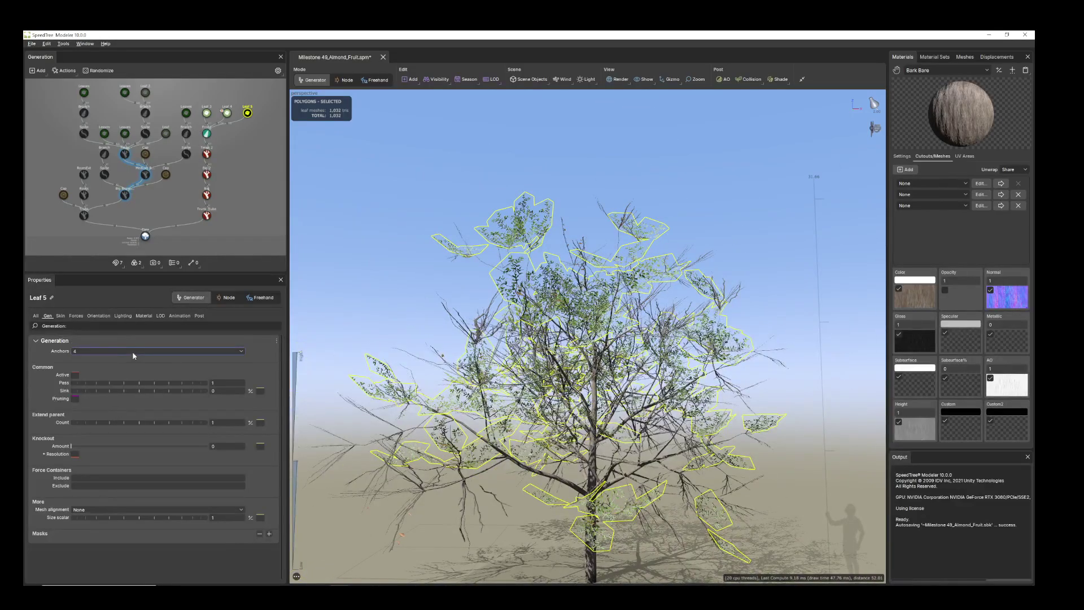
{"action": "left_click", "coordinate": [135, 351]}
{"action": "left_click", "coordinate": [112, 407]}
{"action": "left_click", "coordinate": [130, 352]}
{"action": "left_click", "coordinate": [116, 385]}
{"action": "left_click", "coordinate": [119, 351]}
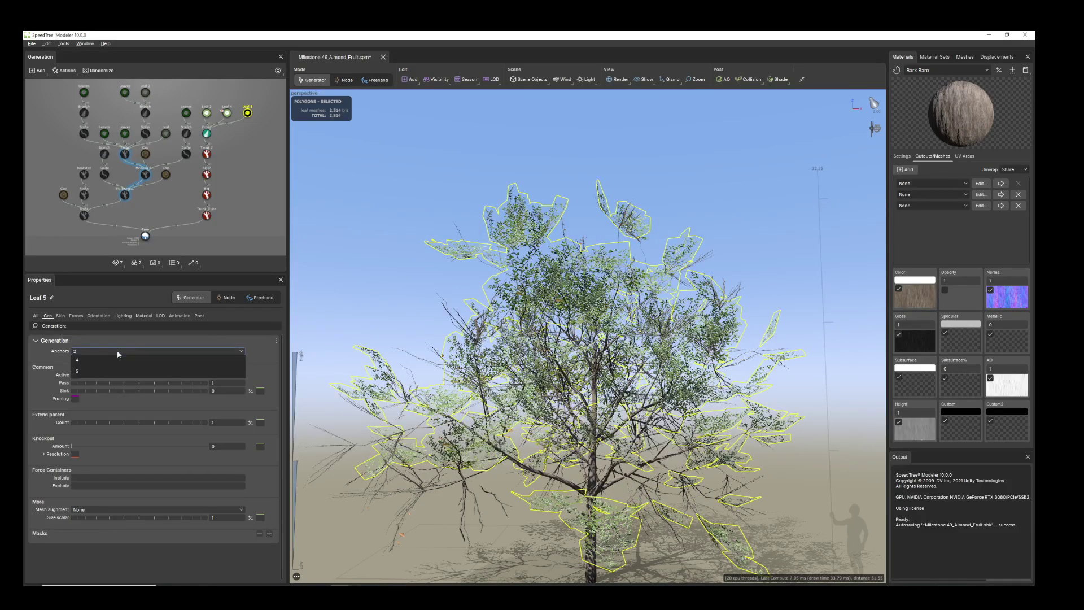
{"action": "left_click", "coordinate": [106, 375]}
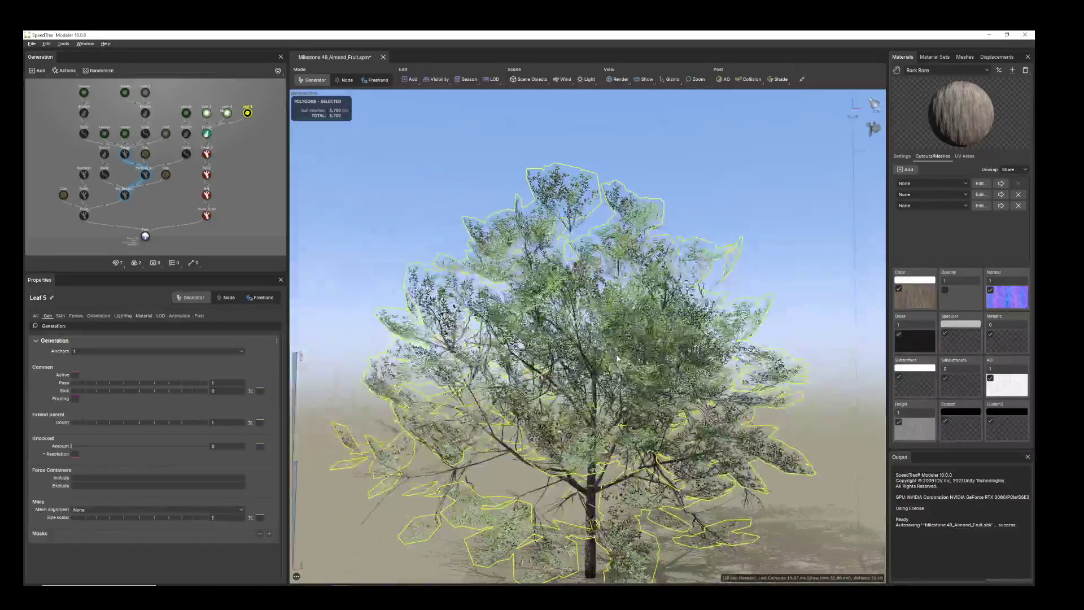
{"action": "left_click_drag", "start_coordinate": [617, 358], "coordinate": [631, 416]}
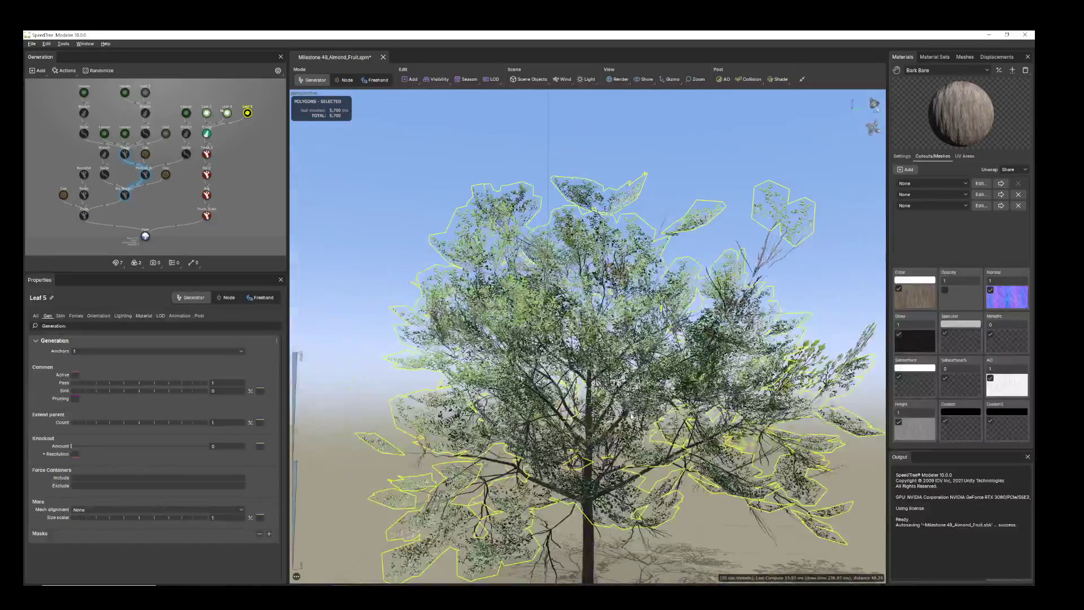
{"action": "middle_click_drag", "start_coordinate": [631, 416], "coordinate": [668, 311]}
{"action": "right_click_drag", "start_coordinate": [668, 310], "coordinate": [716, 387]}
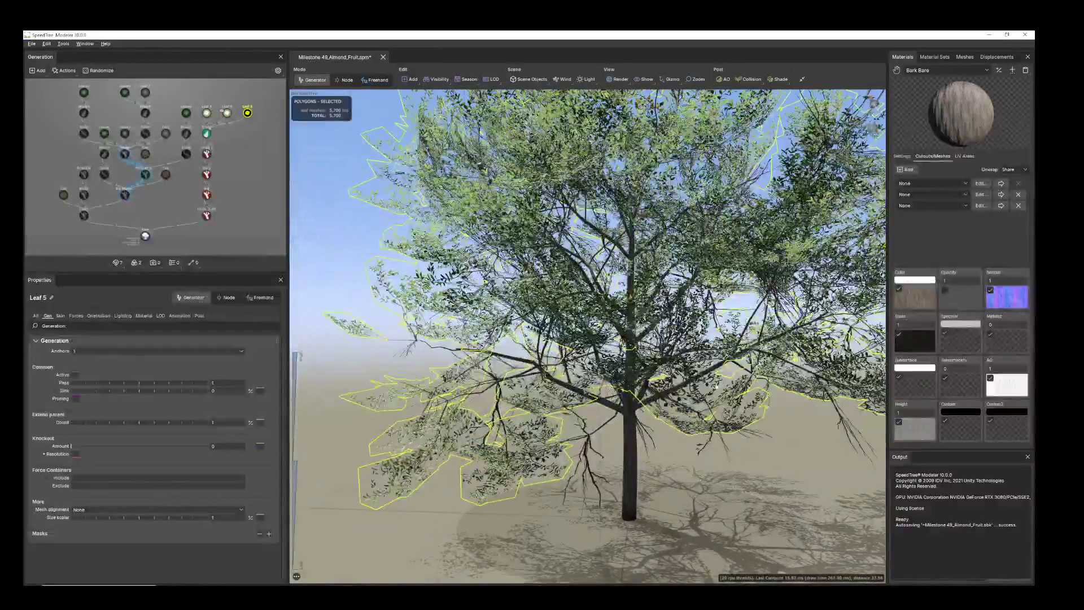
Select the Big branch generator and adjust its spine start angle to about 0.37
{"action": "middle_click_drag", "start_coordinate": [716, 386], "coordinate": [667, 414]}
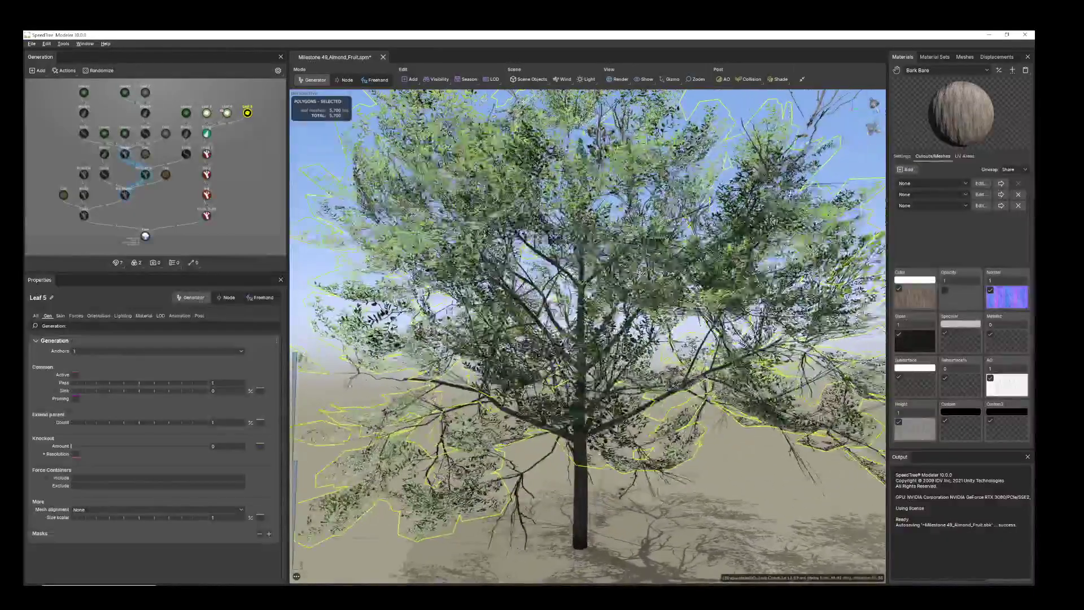
{"action": "left_click", "coordinate": [496, 405]}
{"action": "scroll", "coordinate": [653, 473], "scroll_direction": "down", "scroll_amount": 3}
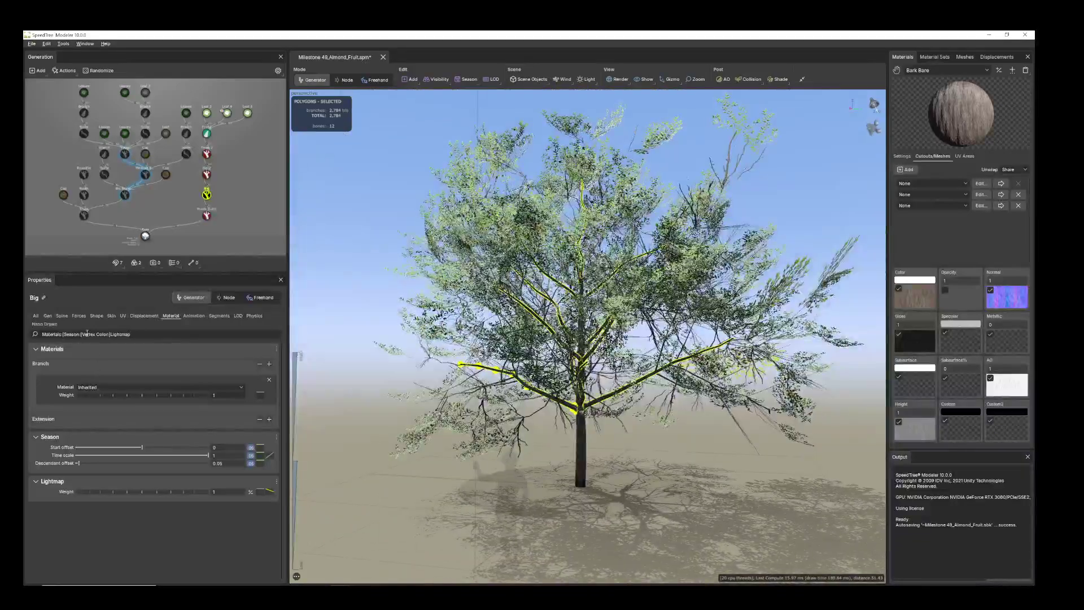
{"action": "left_click", "coordinate": [47, 316]}
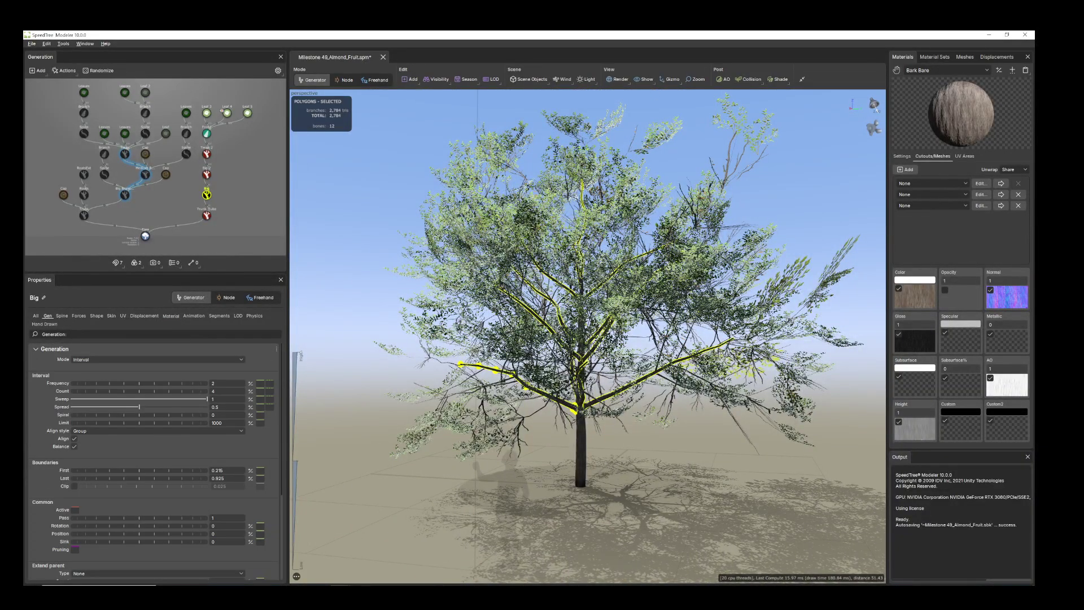
{"action": "left_click", "coordinate": [62, 316]}
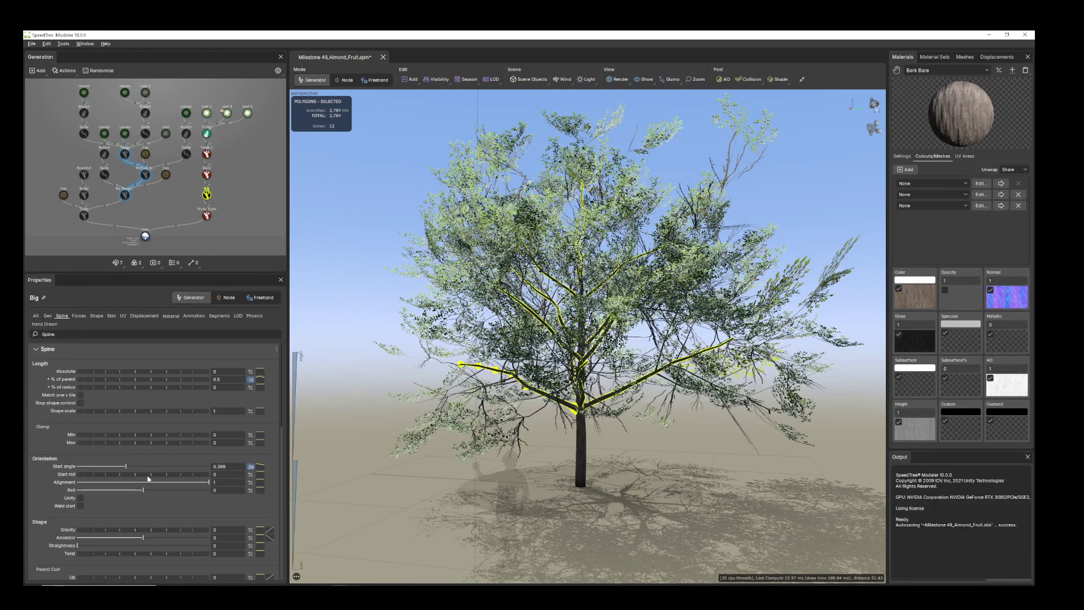
{"action": "left_click_drag", "start_coordinate": [126, 469], "coordinate": [126, 469]}
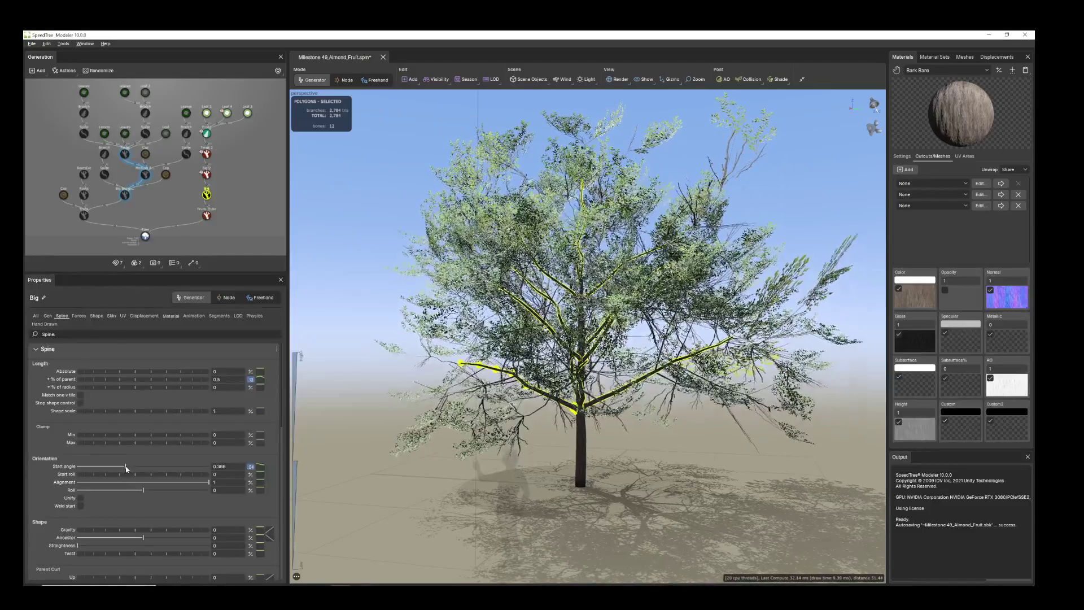
Reshape the Big generator's start angle parent curve by adding two points and lowering its end, and check the branches up close
{"action": "left_click", "coordinate": [261, 467]}
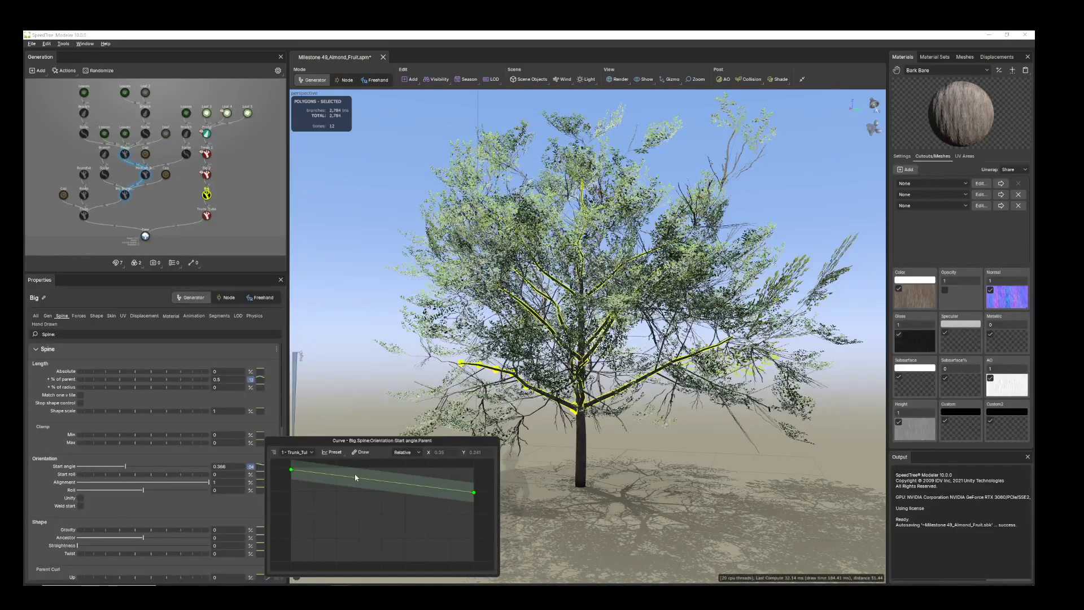
{"action": "left_click", "coordinate": [398, 484]}
{"action": "left_click", "coordinate": [443, 488]}
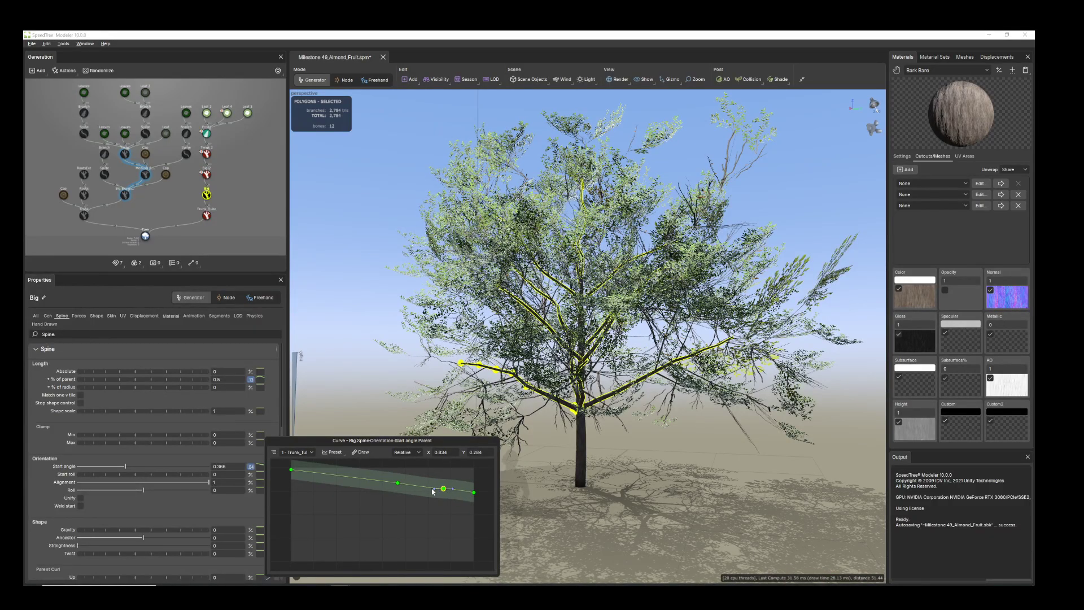
{"action": "left_click_drag", "start_coordinate": [433, 491], "coordinate": [500, 498]}
{"action": "mouse_move", "coordinate": [263, 469]}
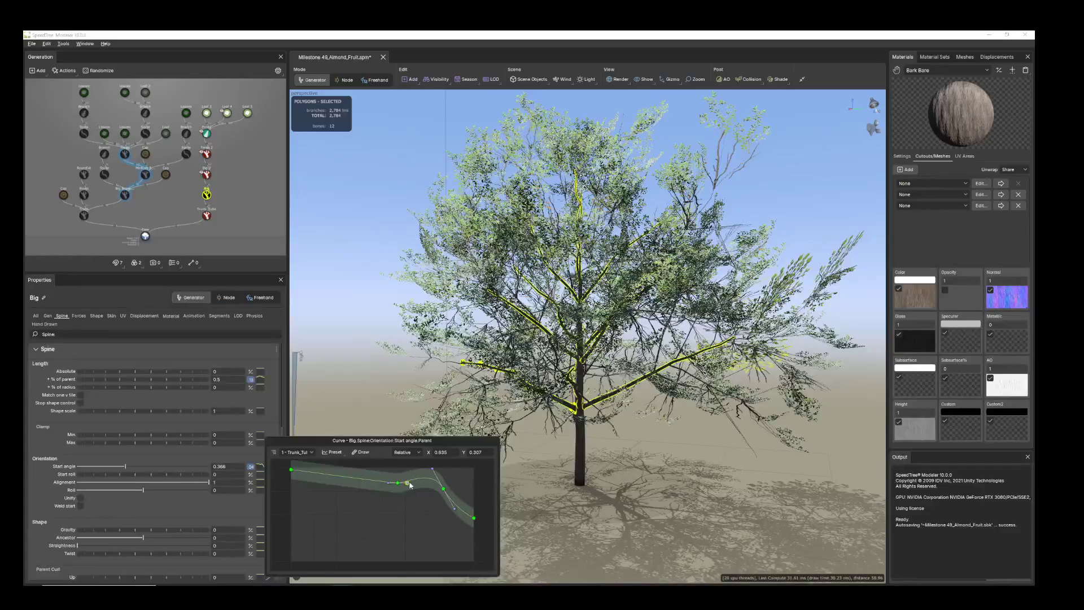
{"action": "left_click_drag", "start_coordinate": [436, 489], "coordinate": [431, 492]}
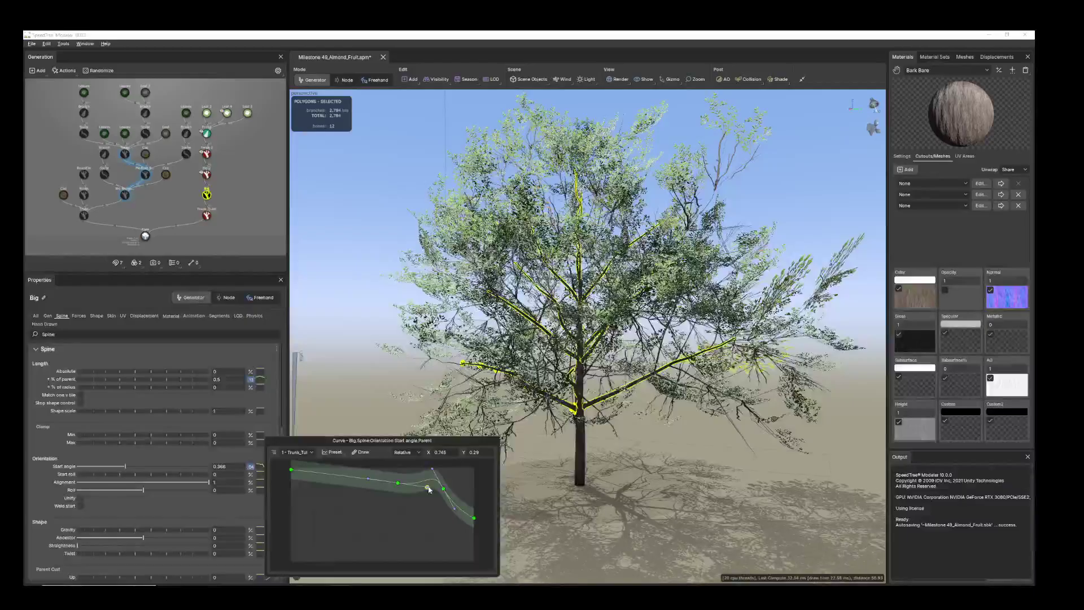
{"action": "left_click_drag", "start_coordinate": [643, 422], "coordinate": [453, 356]}
{"action": "scroll", "coordinate": [600, 405], "scroll_direction": "up", "scroll_amount": 2}
{"action": "scroll", "coordinate": [601, 405], "scroll_direction": "up", "scroll_amount": 3}
Switch to Autodesk Maya, clear the UV Editor out of the way and inspect the almond fruit model from the front and below
{"action": "mouse_move", "coordinate": [283, 593]}
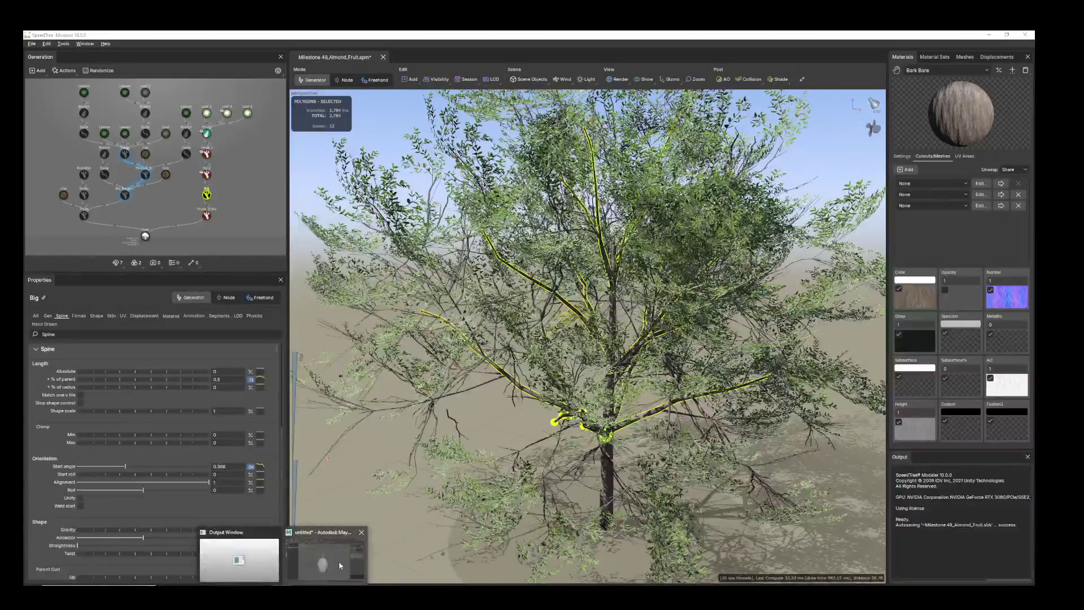
{"action": "left_click", "coordinate": [338, 564]}
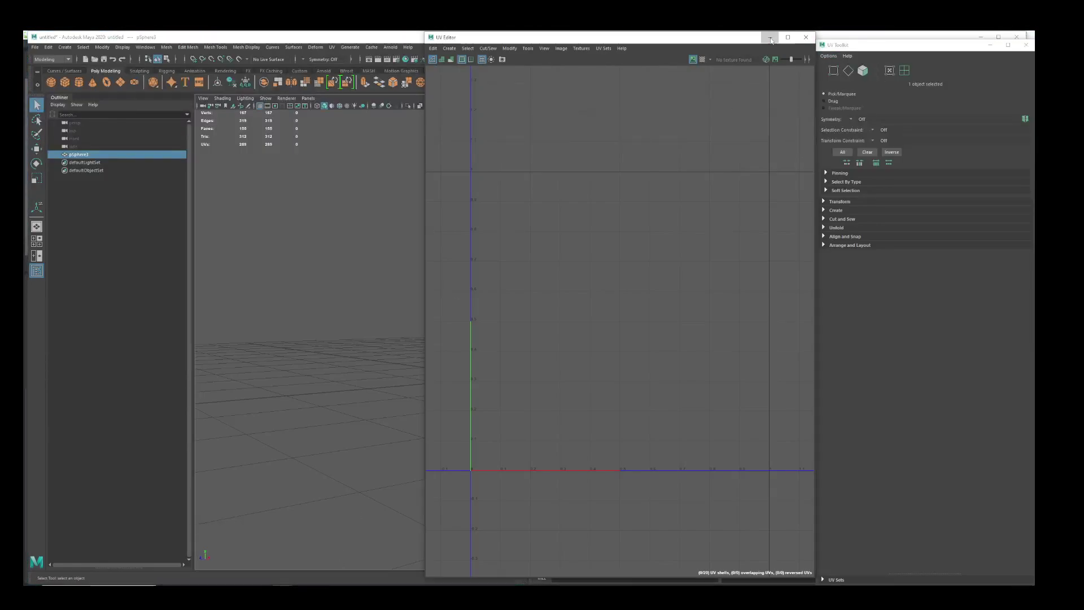
{"action": "left_click", "coordinate": [769, 37]}
{"action": "right_click_drag", "start_coordinate": [594, 413], "coordinate": [663, 475], "text": "alt"}
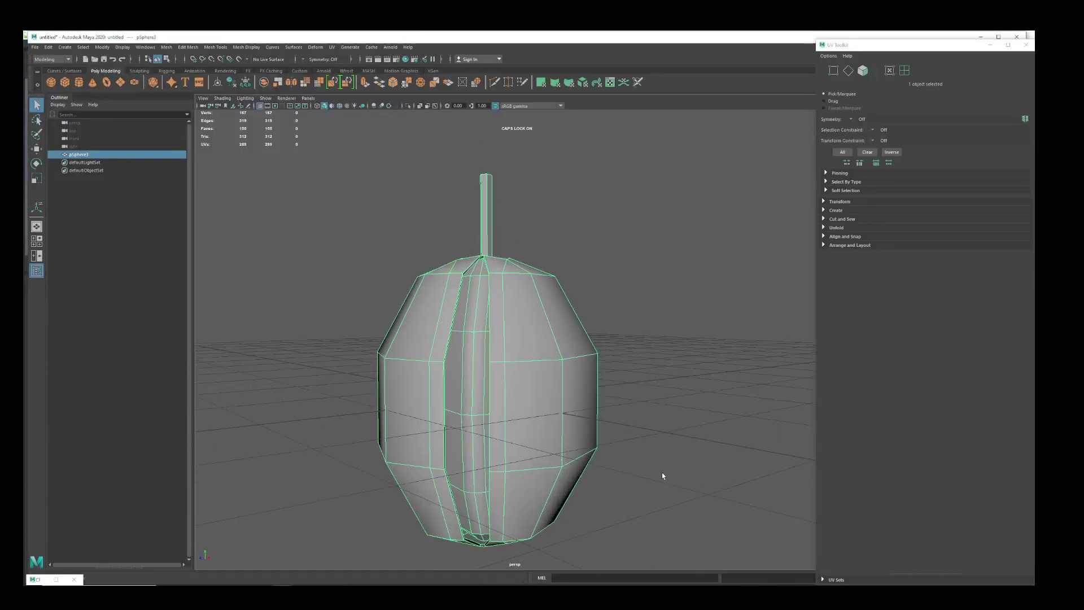
{"action": "mouse_move", "coordinate": [638, 492]}
{"action": "left_mouse_down", "text": "alt"}
{"action": "mouse_move", "coordinate": [592, 438]}
{"action": "mouse_move", "coordinate": [595, 527]}
{"action": "mouse_move", "coordinate": [646, 476]}
{"action": "left_mouse_up", "text": "alt"}
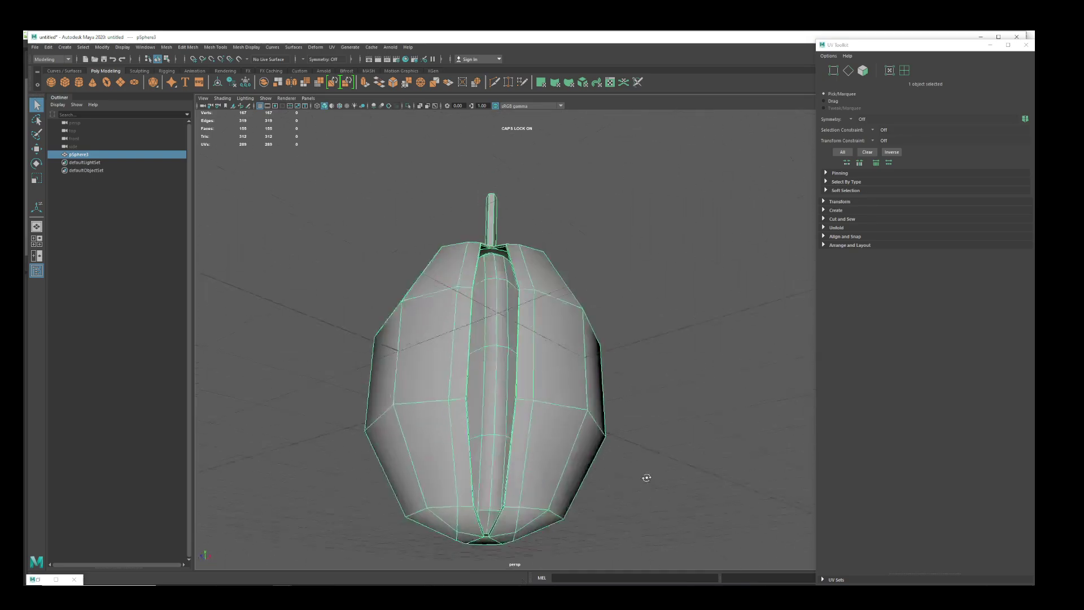
{"action": "scroll", "coordinate": [621, 469], "scroll_direction": "up", "scroll_amount": 5}
{"action": "scroll", "coordinate": [557, 450], "scroll_direction": "down", "scroll_amount": 3}
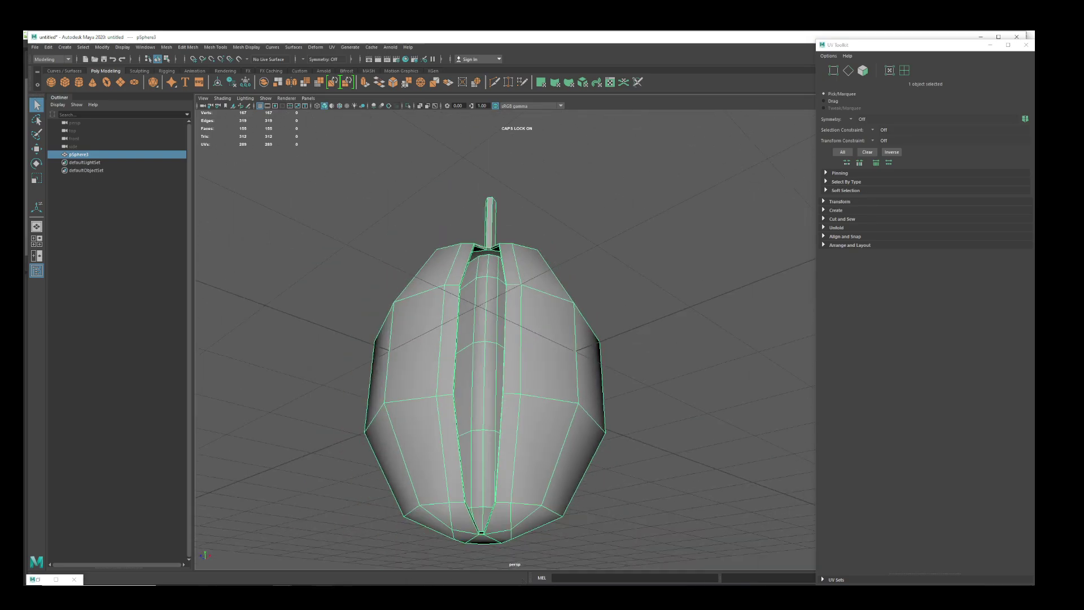
Inspect the textured almond in the texturing program, minimize the open windows and return to SpeedTree Modeler
{"action": "key", "text": "alt+Tab"}
{"action": "scroll", "coordinate": [317, 299], "scroll_direction": "down", "scroll_amount": 1}
{"action": "mouse_move", "coordinate": [318, 299]}
{"action": "left_mouse_down", "text": "alt"}
{"action": "mouse_move", "coordinate": [358, 329]}
{"action": "mouse_move", "coordinate": [355, 358]}
{"action": "left_mouse_up", "text": "alt"}
{"action": "scroll", "coordinate": [342, 321], "scroll_direction": "up", "scroll_amount": 3}
{"action": "left_click", "coordinate": [954, 36]}
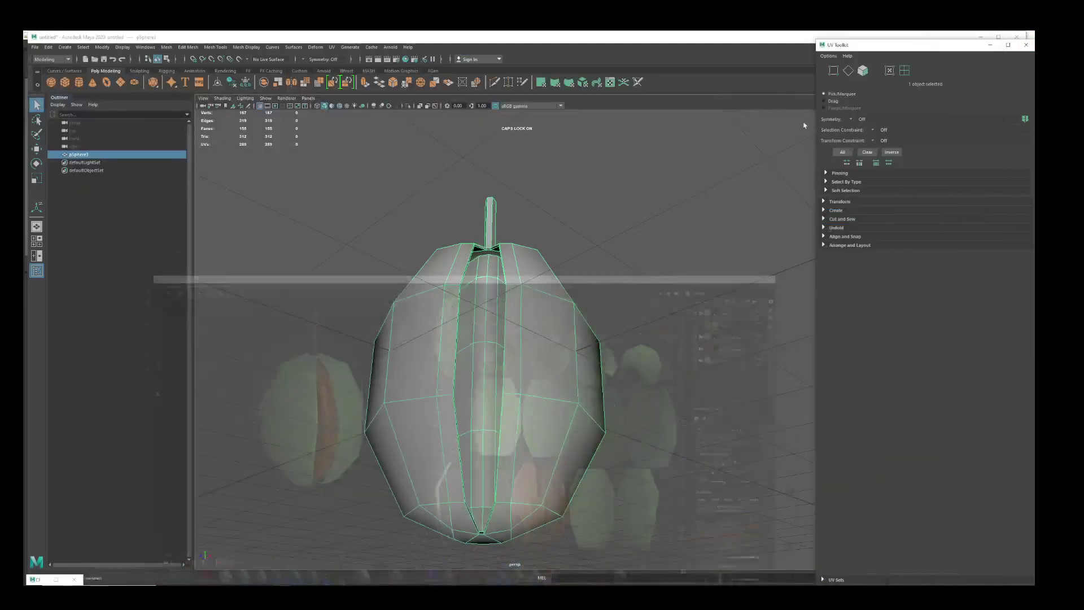
{"action": "left_click", "coordinate": [989, 45]}
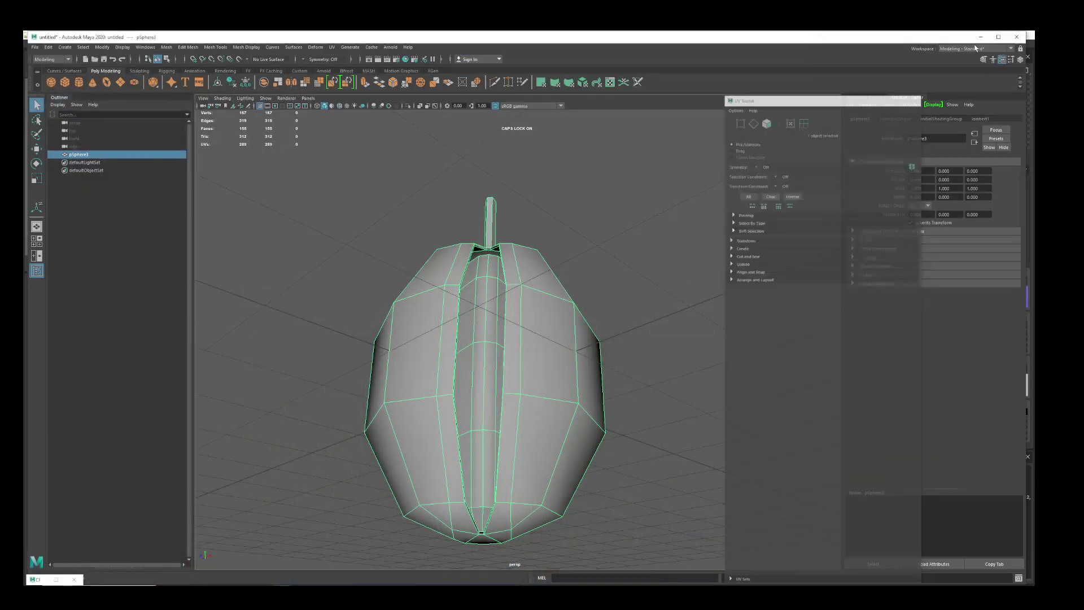
{"action": "left_click", "coordinate": [981, 36]}
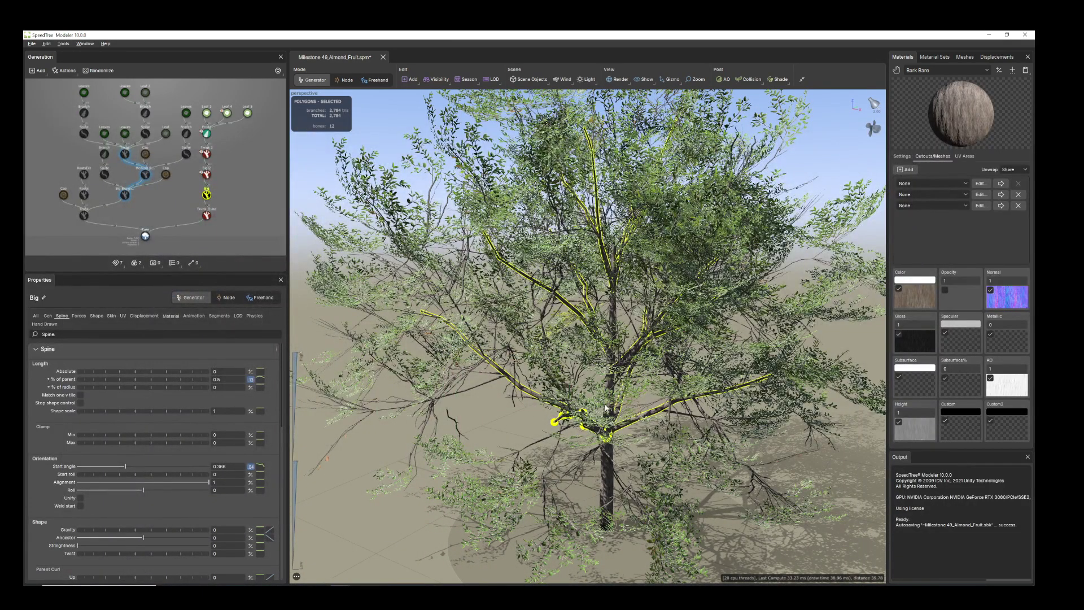
Examine the imported Almond mesh and the Almond_baseColor material that uses it
{"action": "left_click_drag", "start_coordinate": [605, 408], "coordinate": [512, 373]}
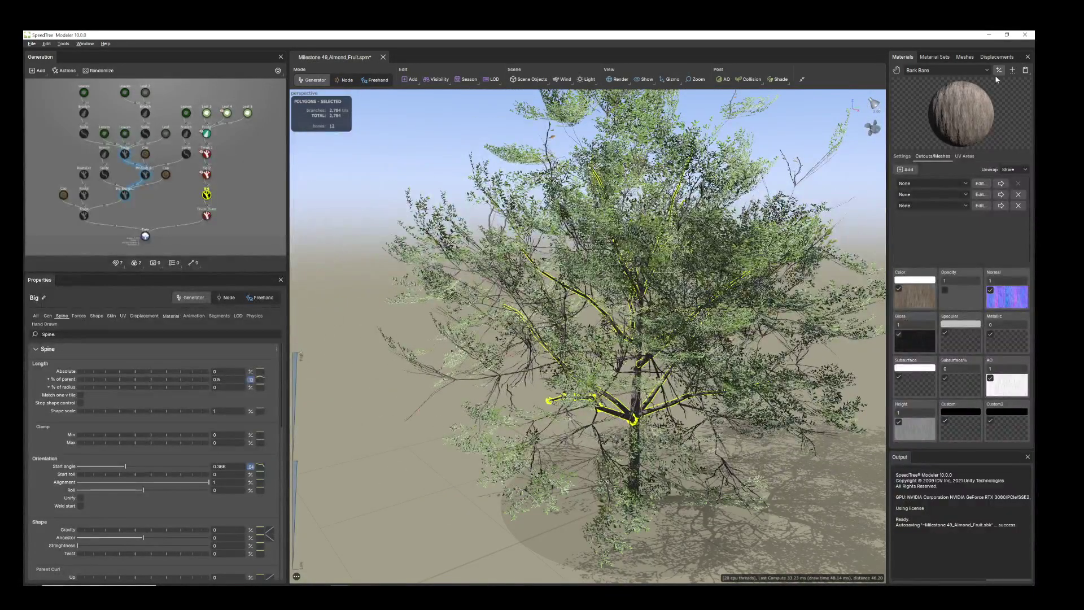
{"action": "left_click", "coordinate": [965, 57]}
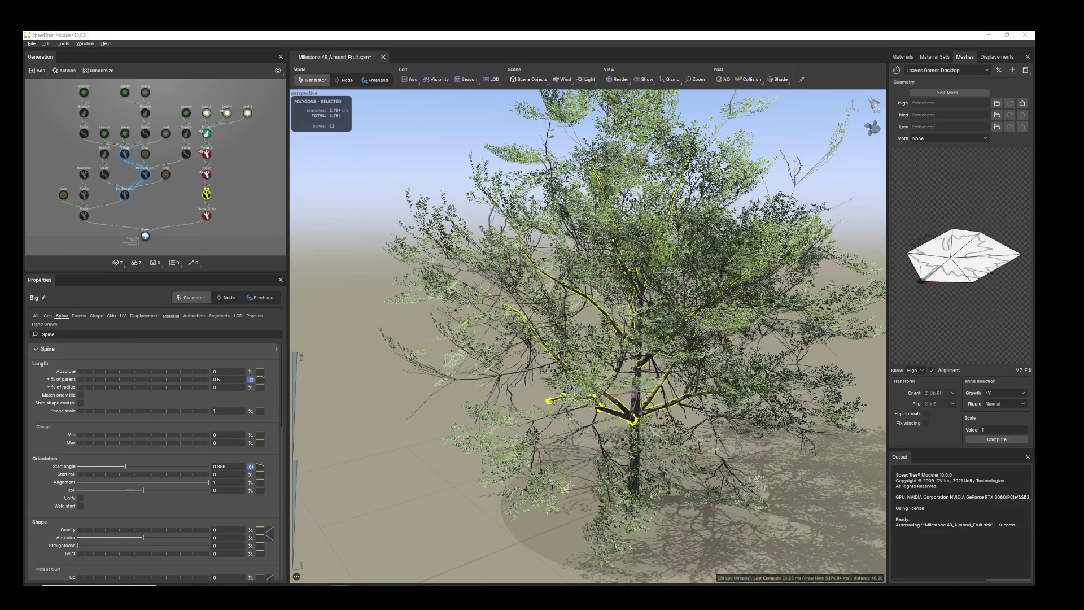
{"action": "left_click", "coordinate": [988, 72]}
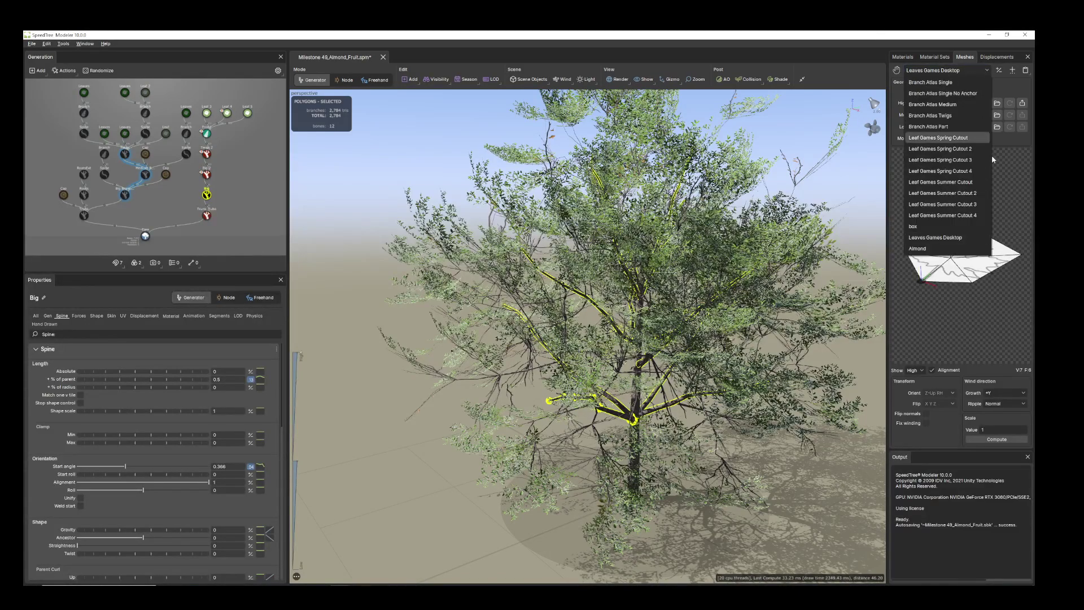
{"action": "left_click", "coordinate": [917, 250]}
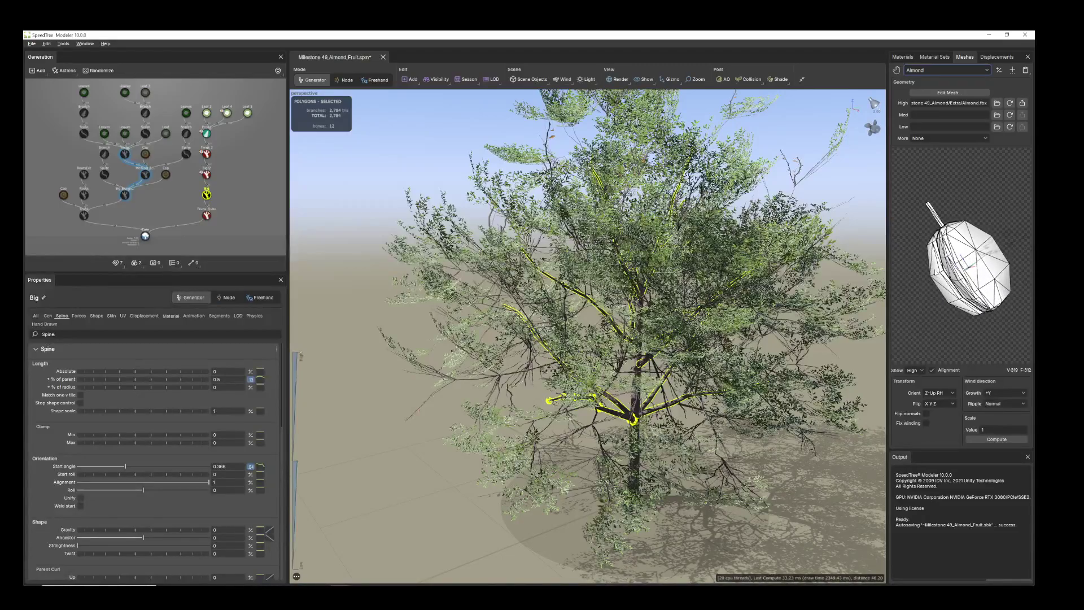
{"action": "left_click", "coordinate": [903, 57]}
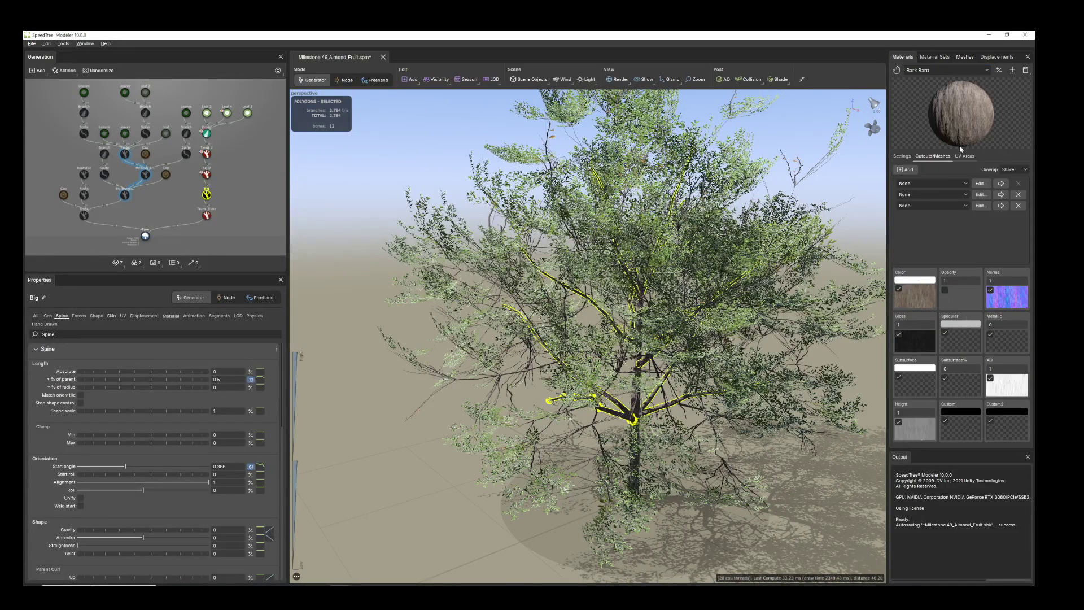
{"action": "left_click", "coordinate": [987, 71]}
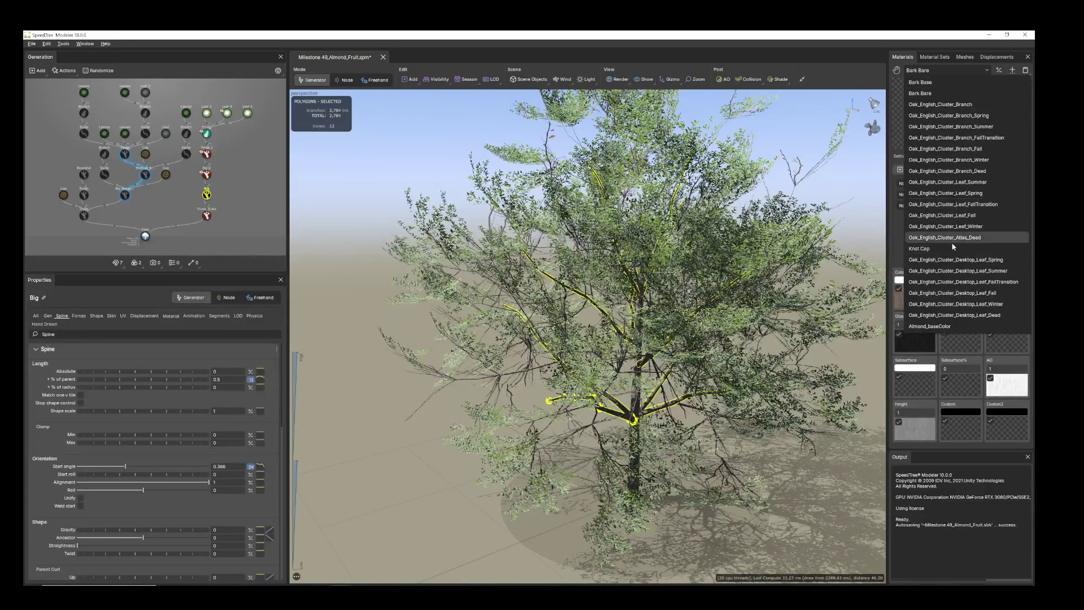
{"action": "left_click", "coordinate": [943, 327]}
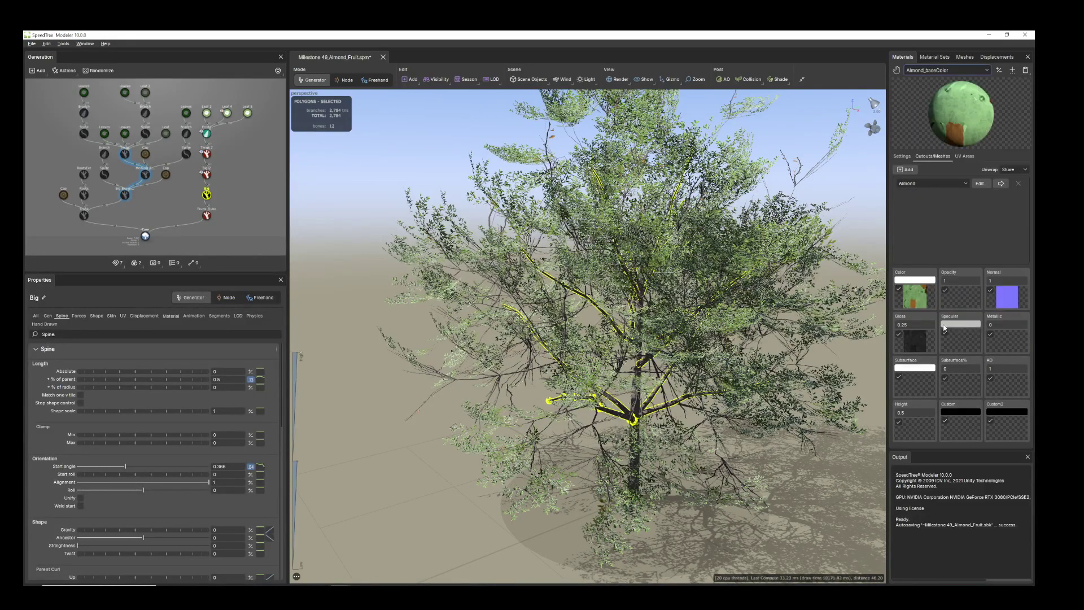
{"action": "left_click", "coordinate": [963, 58]}
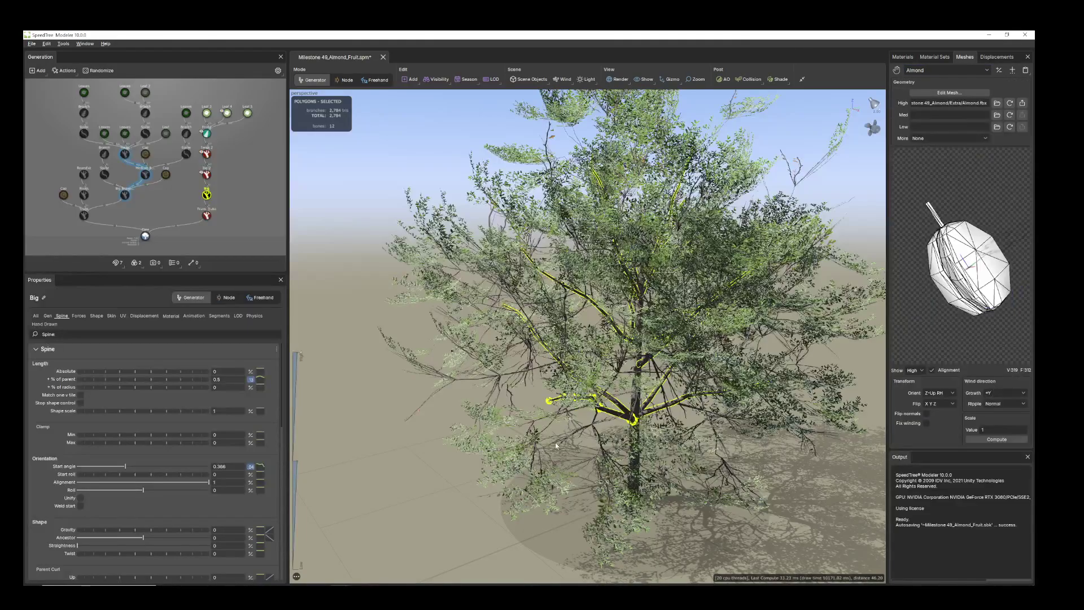
Change the skin type of the Twigs 2 generator to Spine only and check the crown with nothing selected
{"action": "left_click_drag", "start_coordinate": [466, 350], "coordinate": [478, 377]}
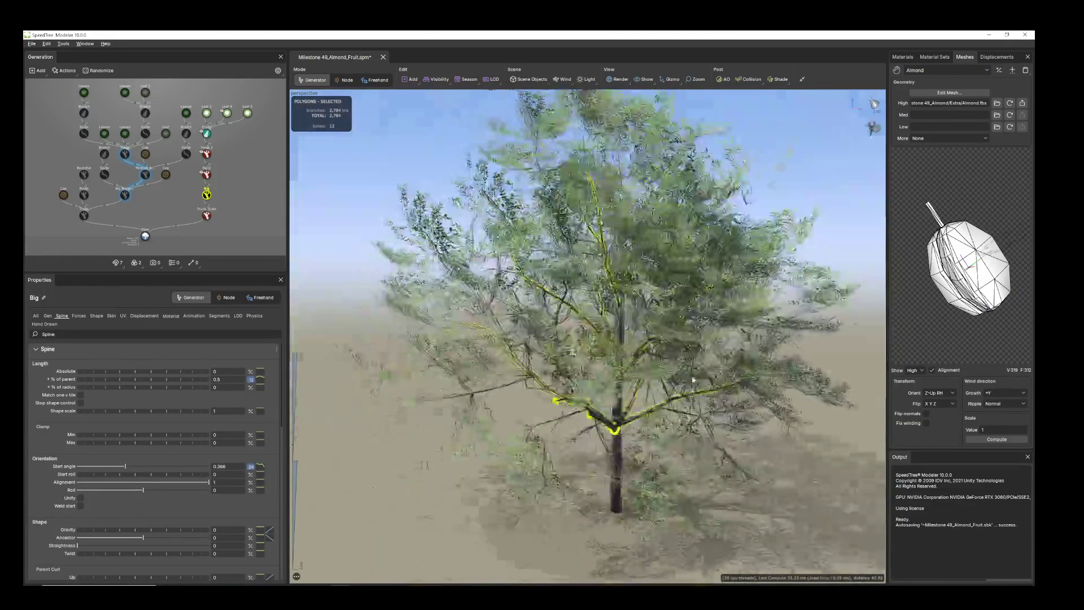
{"action": "scroll", "coordinate": [197, 203], "scroll_direction": "up", "scroll_amount": 4}
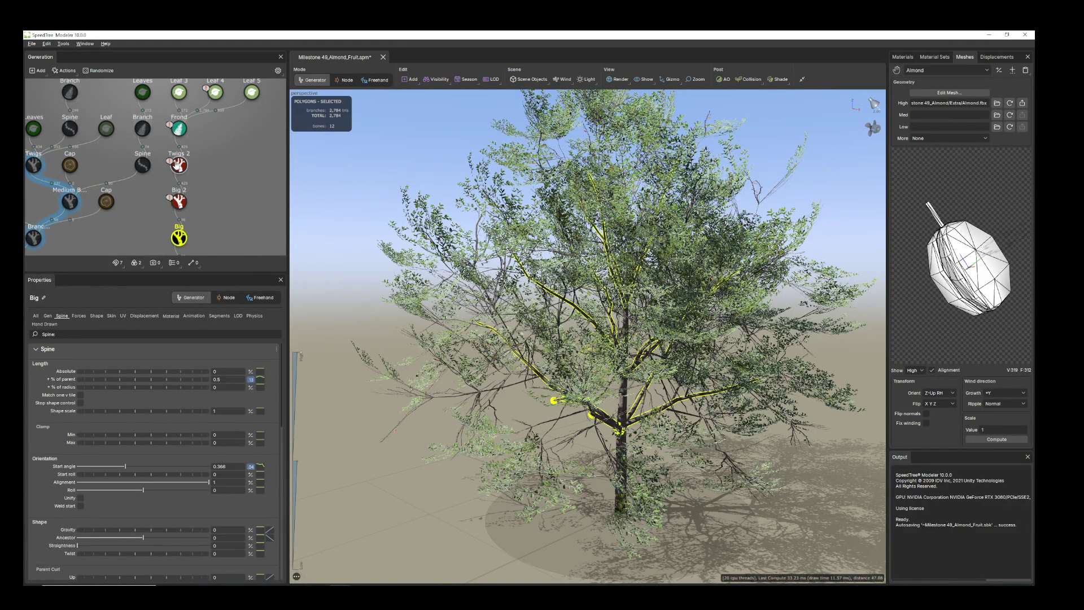
{"action": "left_click", "coordinate": [177, 165]}
{"action": "scroll", "coordinate": [489, 244], "scroll_direction": "up", "scroll_amount": 4}
{"action": "left_click_drag", "start_coordinate": [488, 244], "coordinate": [488, 395]}
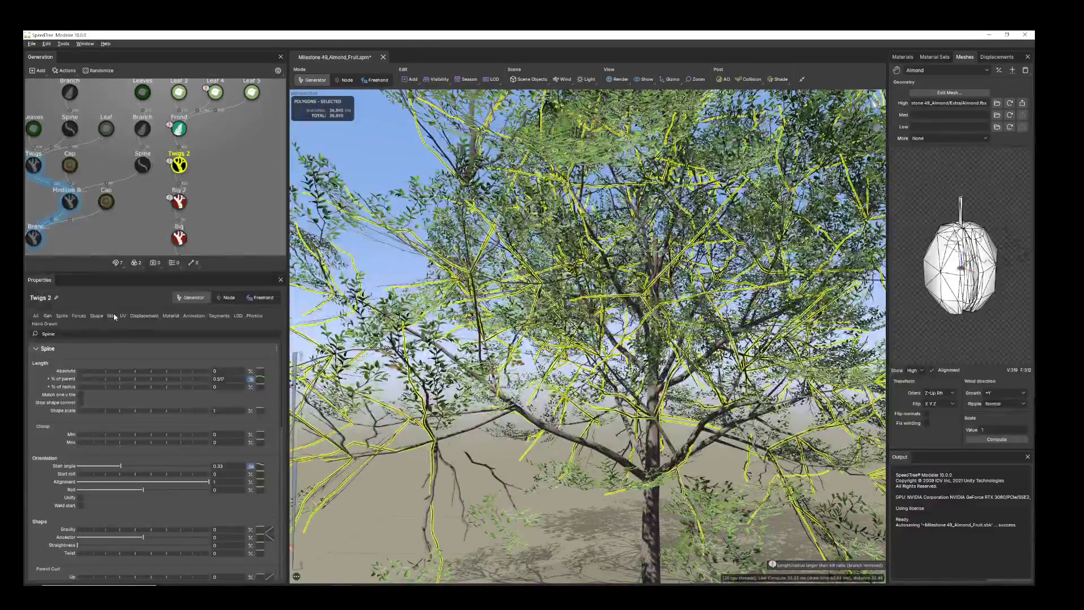
{"action": "left_click", "coordinate": [111, 316]}
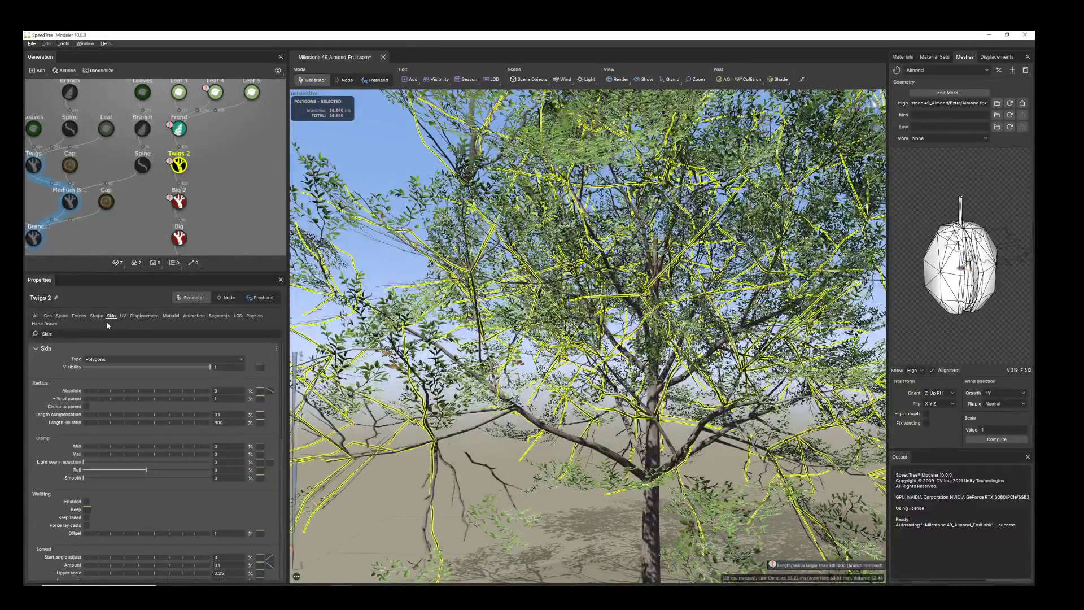
{"action": "left_click", "coordinate": [127, 360]}
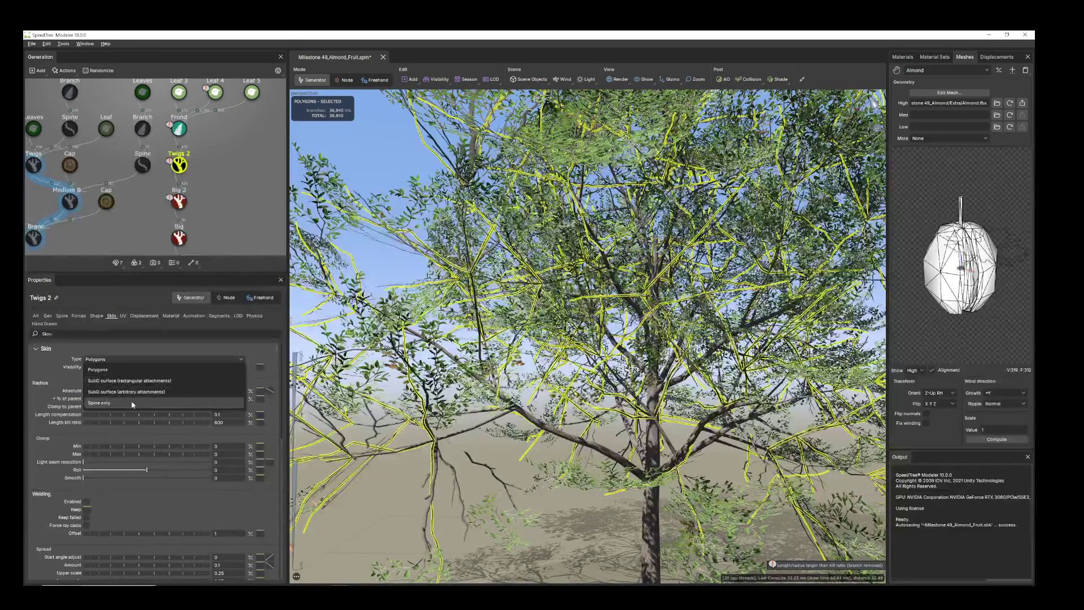
{"action": "left_click", "coordinate": [131, 403]}
{"action": "scroll", "coordinate": [495, 448], "scroll_direction": "down", "scroll_amount": 2}
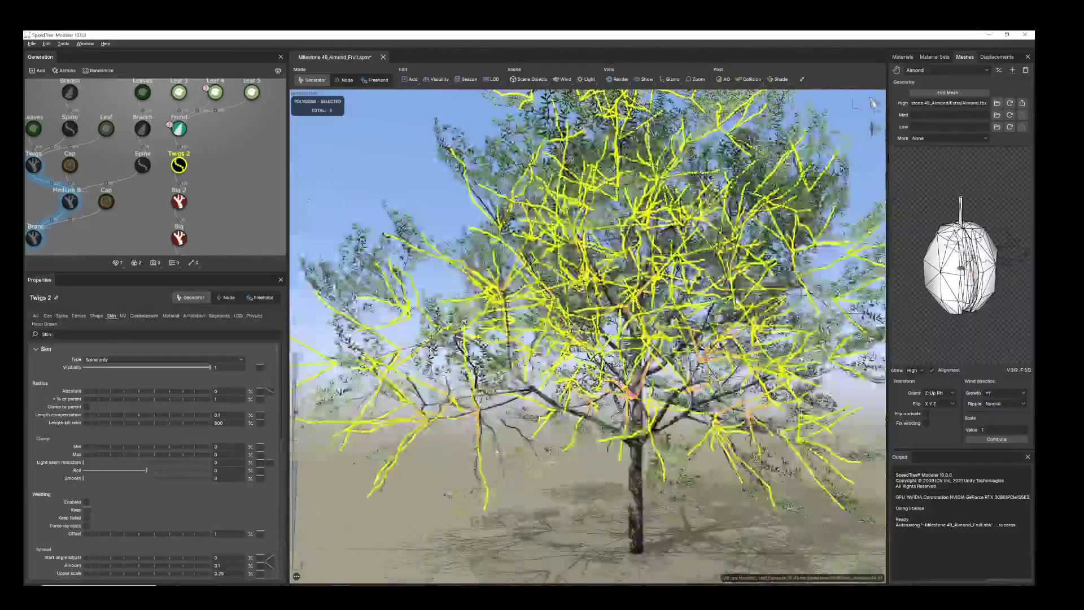
{"action": "left_click_drag", "start_coordinate": [494, 448], "coordinate": [452, 454]}
{"action": "left_click", "coordinate": [529, 483]}
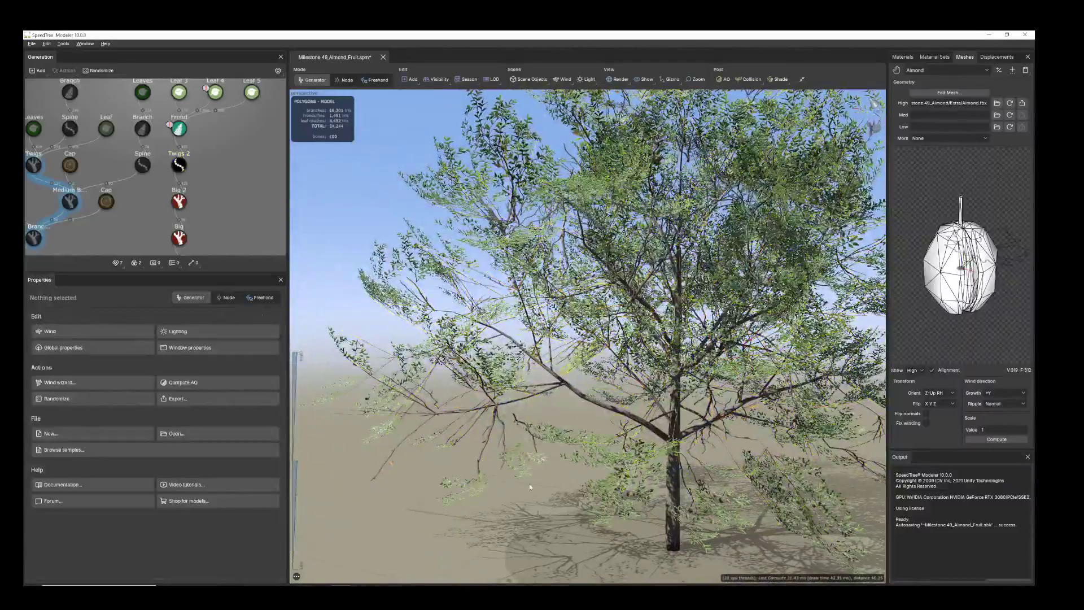
{"action": "left_click_drag", "start_coordinate": [529, 483], "coordinate": [478, 420]}
{"action": "scroll", "coordinate": [480, 446], "scroll_direction": "down", "scroll_amount": 3}
{"action": "scroll", "coordinate": [468, 452], "scroll_direction": "up", "scroll_amount": 3}
Reduce the Twigs 2 spine start angle to about 0.22 and check the whole tree
{"action": "left_click", "coordinate": [179, 165]}
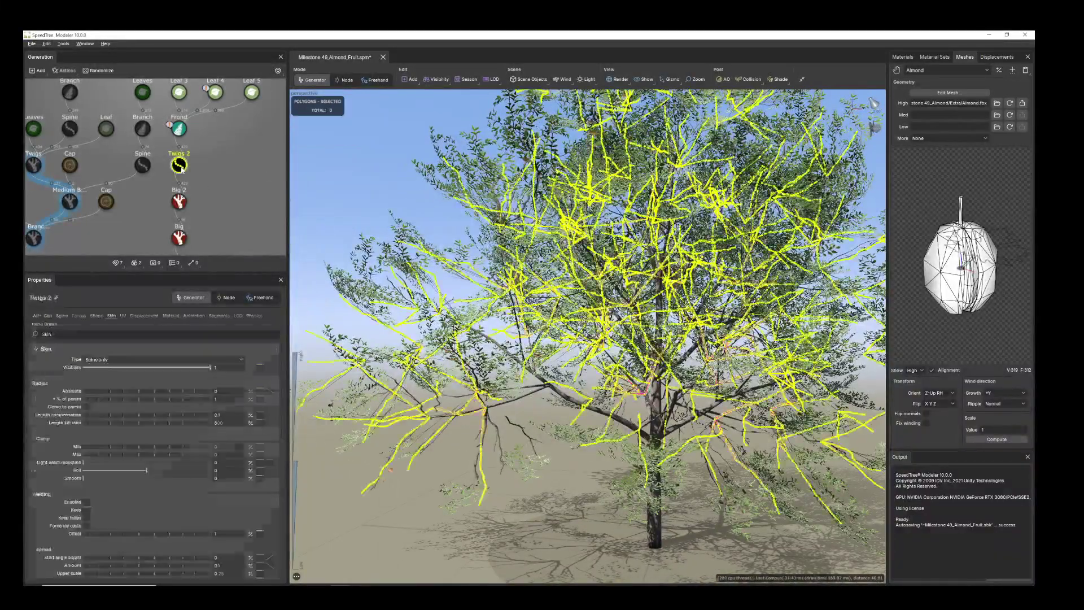
{"action": "left_click", "coordinate": [61, 316]}
{"action": "left_click_drag", "start_coordinate": [119, 467], "coordinate": [107, 465]}
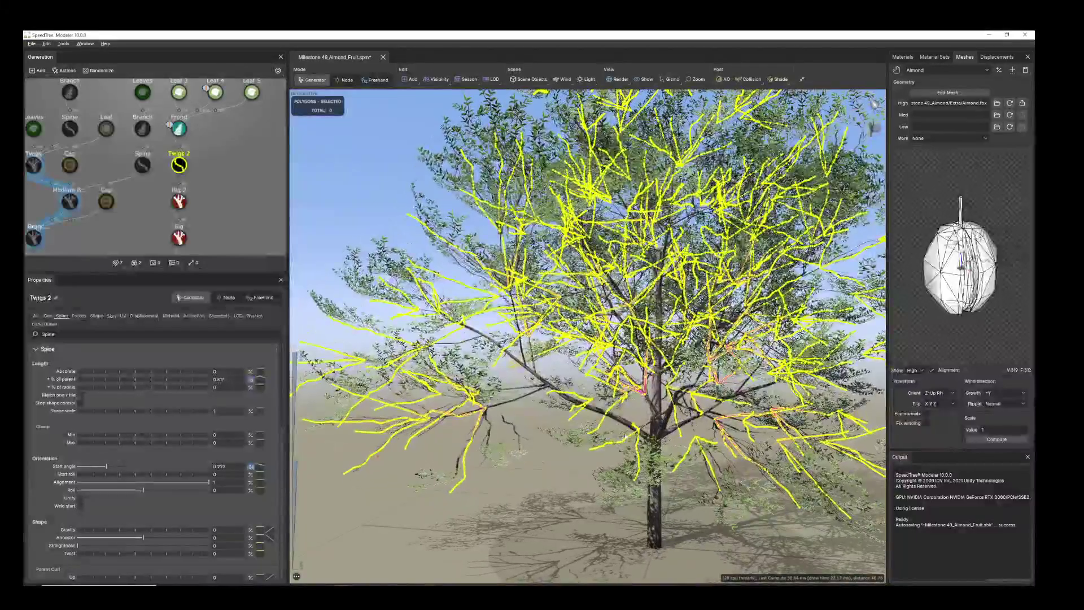
{"action": "left_click_drag", "start_coordinate": [519, 424], "coordinate": [636, 380]}
{"action": "scroll", "coordinate": [552, 418], "scroll_direction": "down", "scroll_amount": 2}
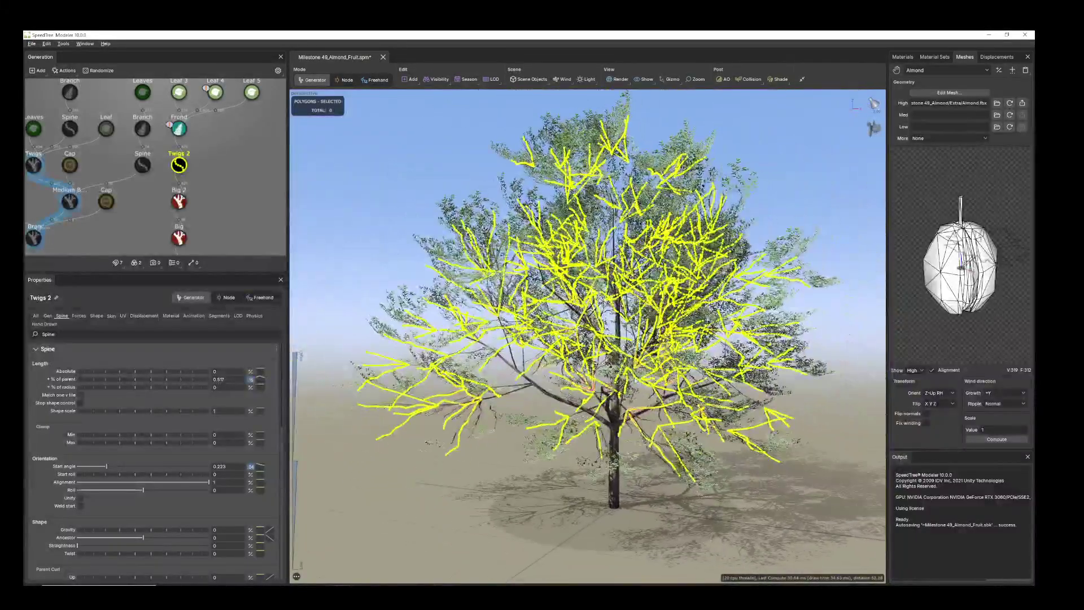
Add a leaf generator as a child of the Twigs 2 generator to carry the almond fruit
{"action": "left_click", "coordinate": [207, 141]}
{"action": "middle_click_drag", "start_coordinate": [241, 182], "coordinate": [214, 206]}
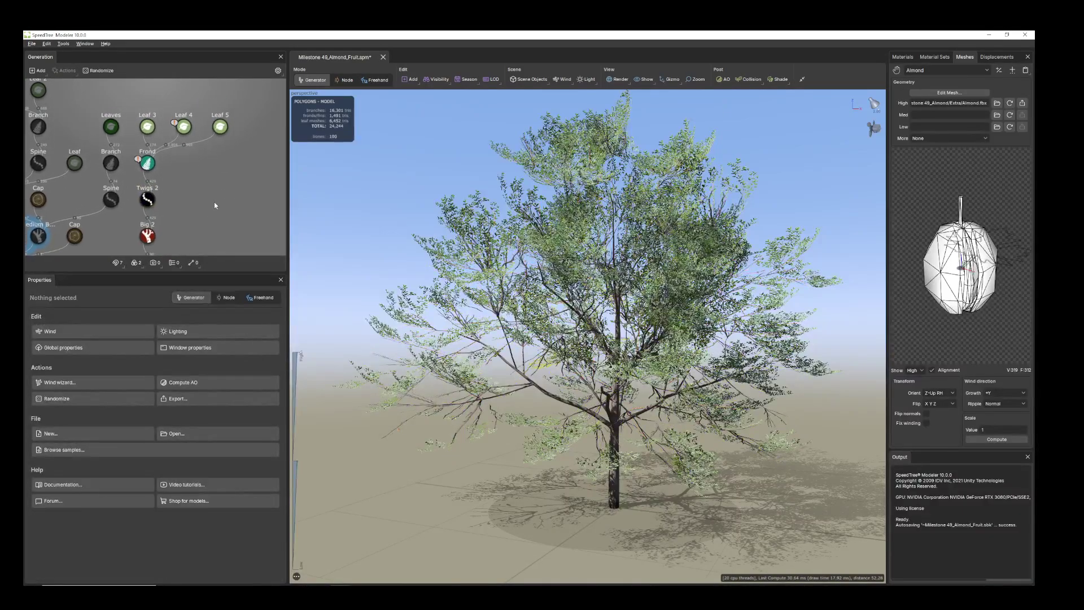
{"action": "left_click", "coordinate": [147, 199]}
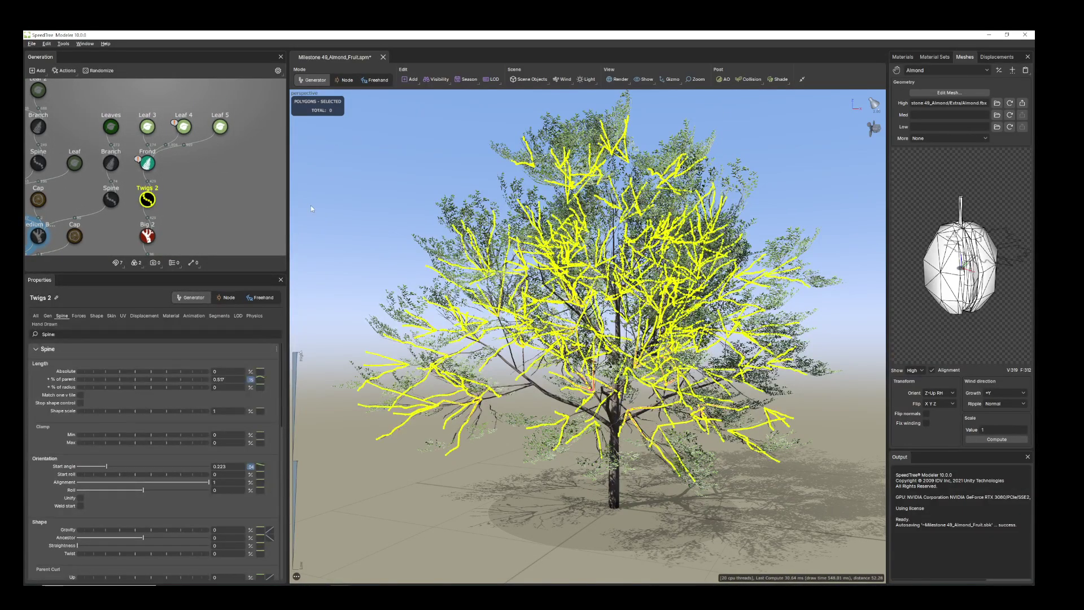
{"action": "left_click", "coordinate": [165, 200]}
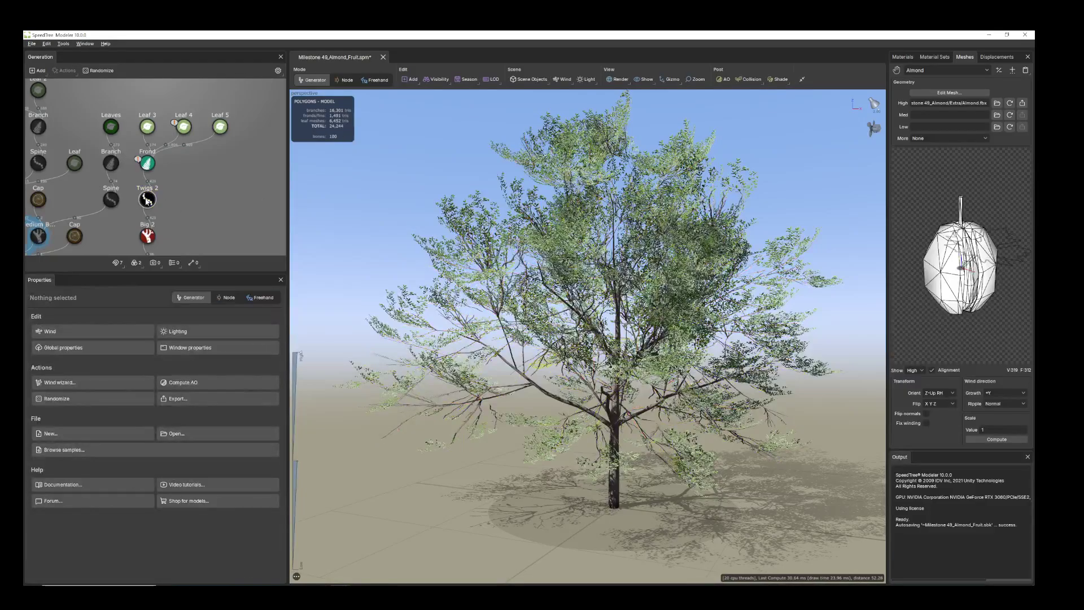
{"action": "left_click", "coordinate": [147, 200]}
{"action": "scroll", "coordinate": [541, 333], "scroll_direction": "up", "scroll_amount": 2}
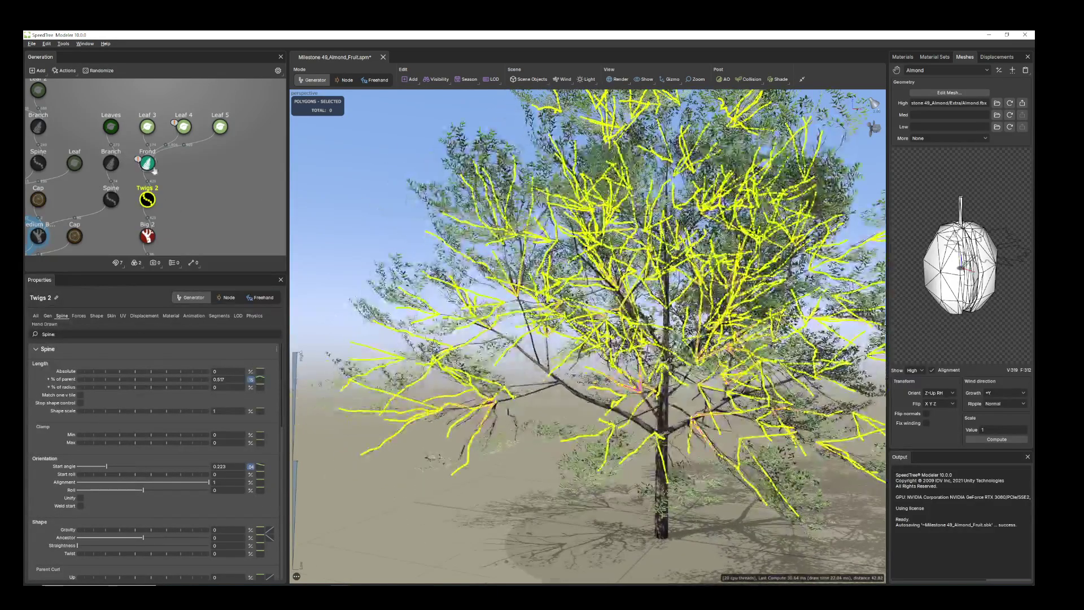
{"action": "right_click", "coordinate": [151, 200]}
{"action": "mouse_move", "coordinate": [176, 207]}
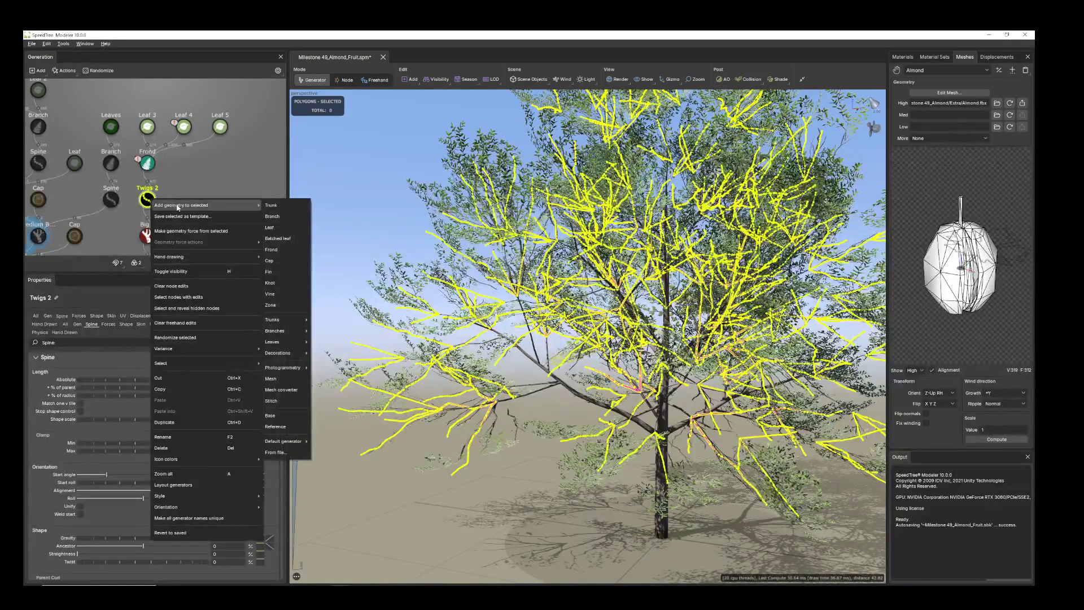
{"action": "left_click", "coordinate": [288, 230]}
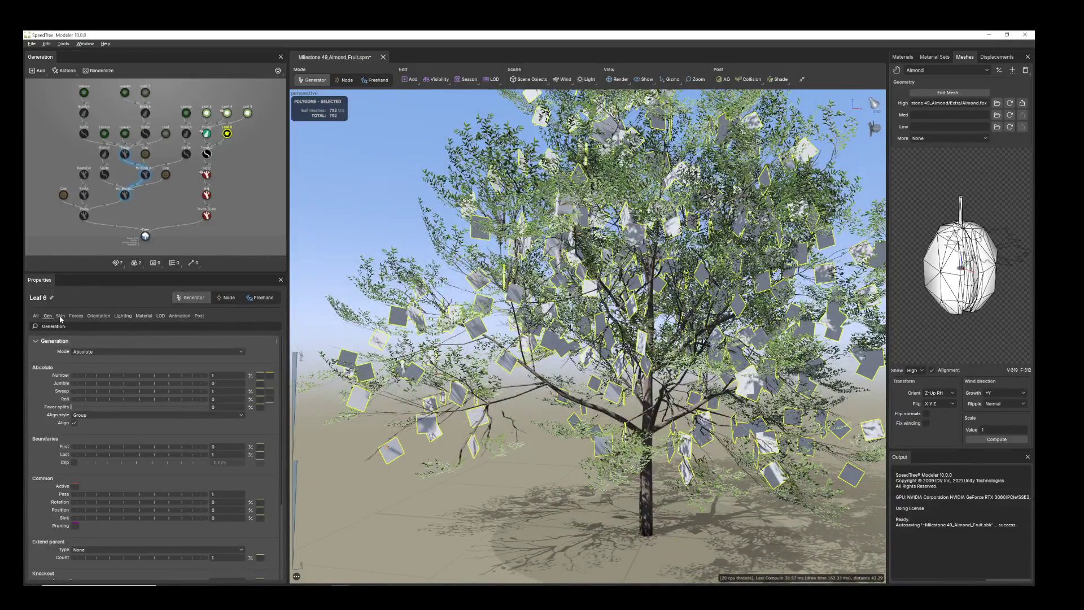
Change the generation mode of the new Leaf 6 generator to Classic
{"action": "left_click", "coordinate": [130, 352]}
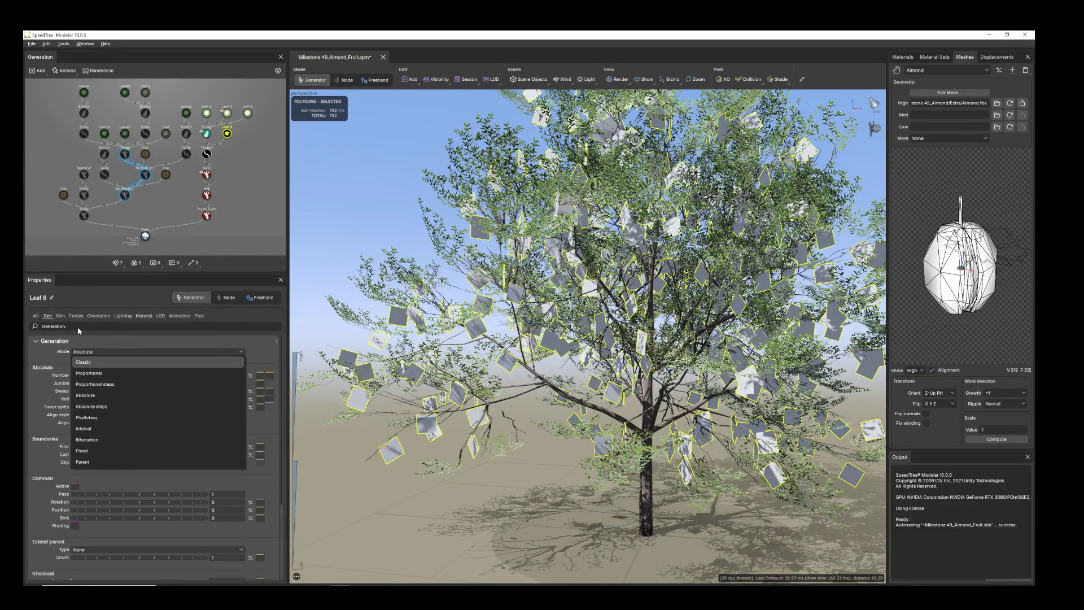
{"action": "left_click", "coordinate": [48, 316]}
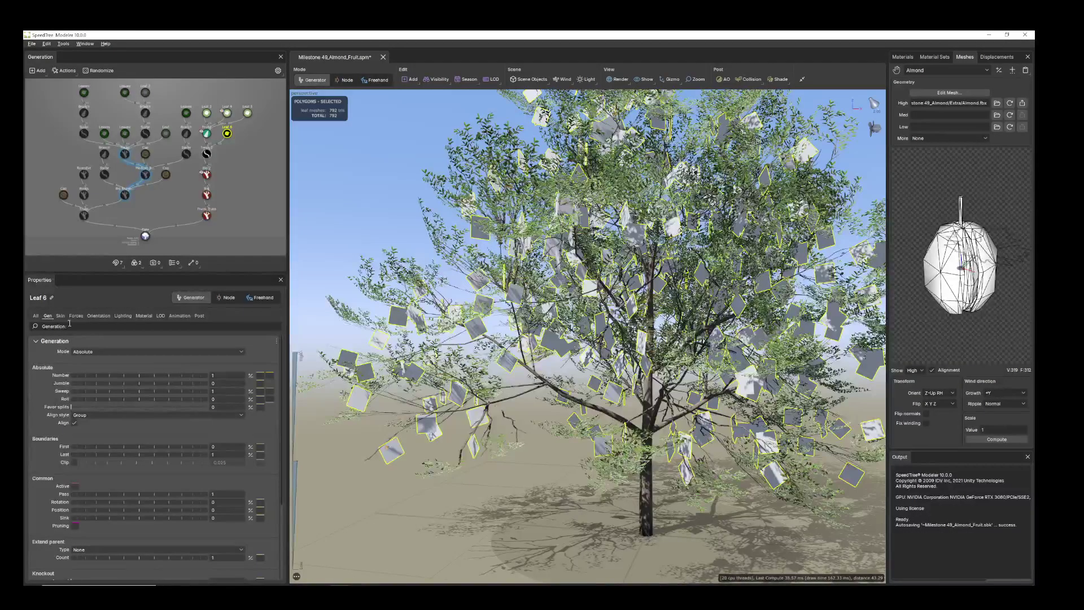
{"action": "left_click_drag", "start_coordinate": [395, 352], "coordinate": [373, 354]}
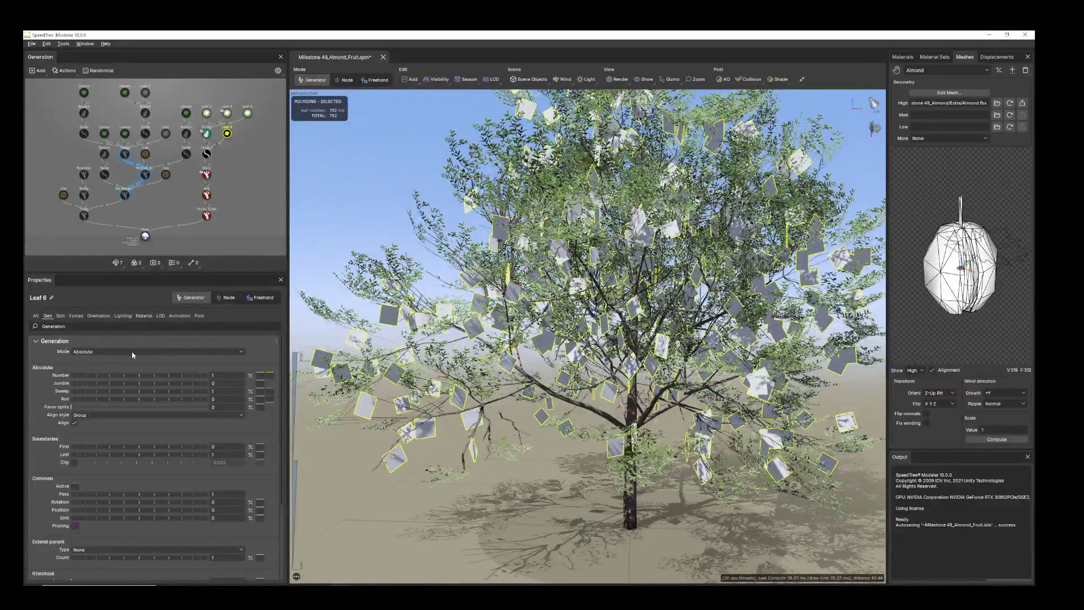
{"action": "left_click", "coordinate": [134, 352]}
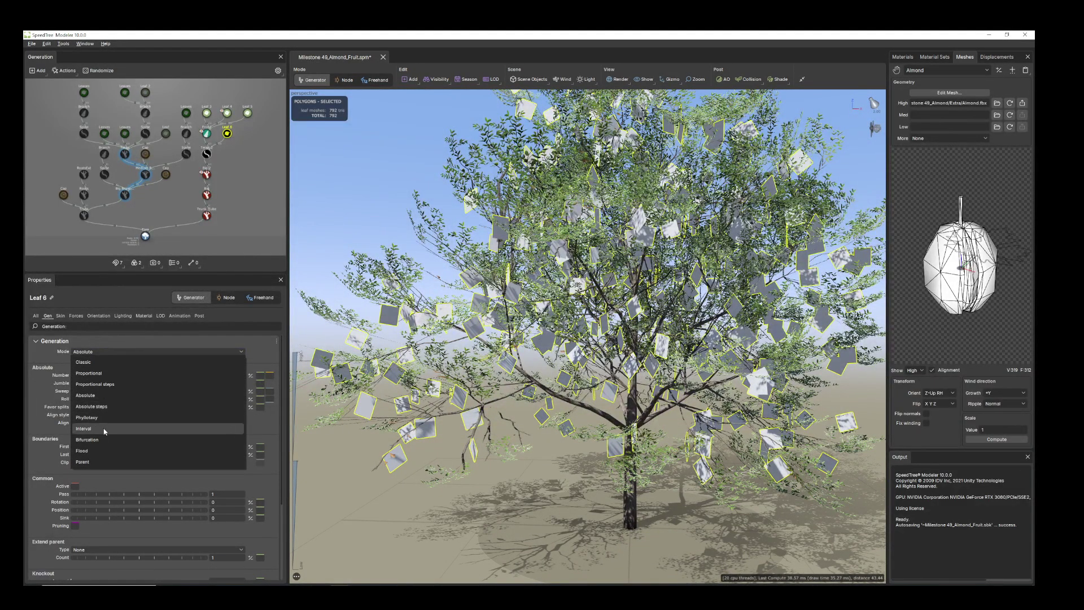
{"action": "left_click", "coordinate": [99, 364]}
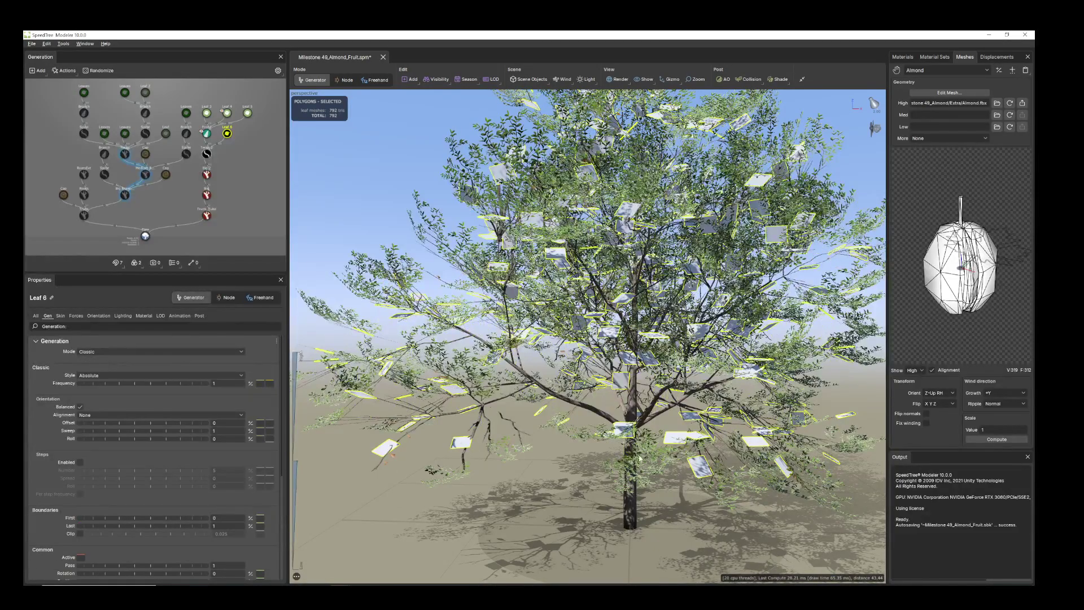
Assign the Almond_baseColor material to the Leaf 6 generator, leaving its mesh on Any
{"action": "left_click_drag", "start_coordinate": [640, 458], "coordinate": [692, 391]}
{"action": "scroll", "coordinate": [693, 390], "scroll_direction": "down", "scroll_amount": 3}
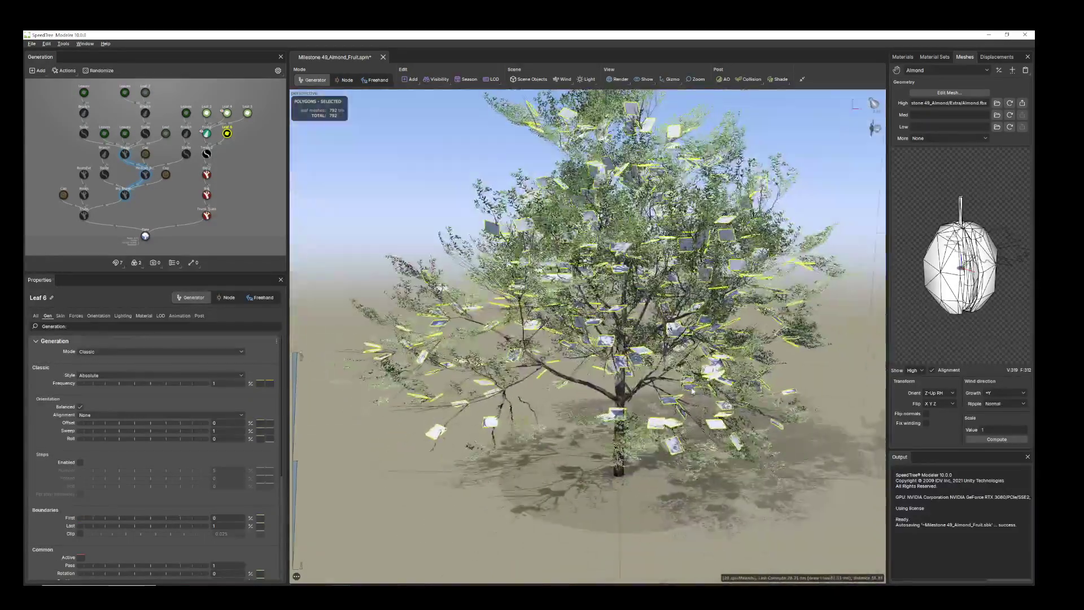
{"action": "scroll", "coordinate": [692, 391], "scroll_direction": "up", "scroll_amount": 2}
{"action": "middle_click_drag", "start_coordinate": [522, 397], "coordinate": [559, 385]}
{"action": "left_click", "coordinate": [405, 468]}
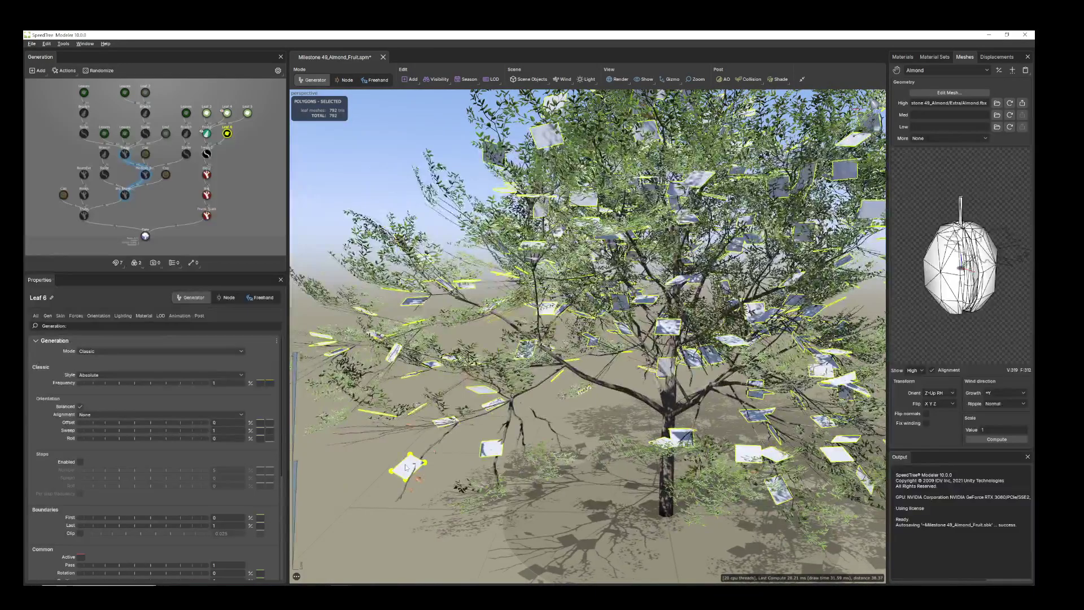
{"action": "left_click", "coordinate": [143, 318]}
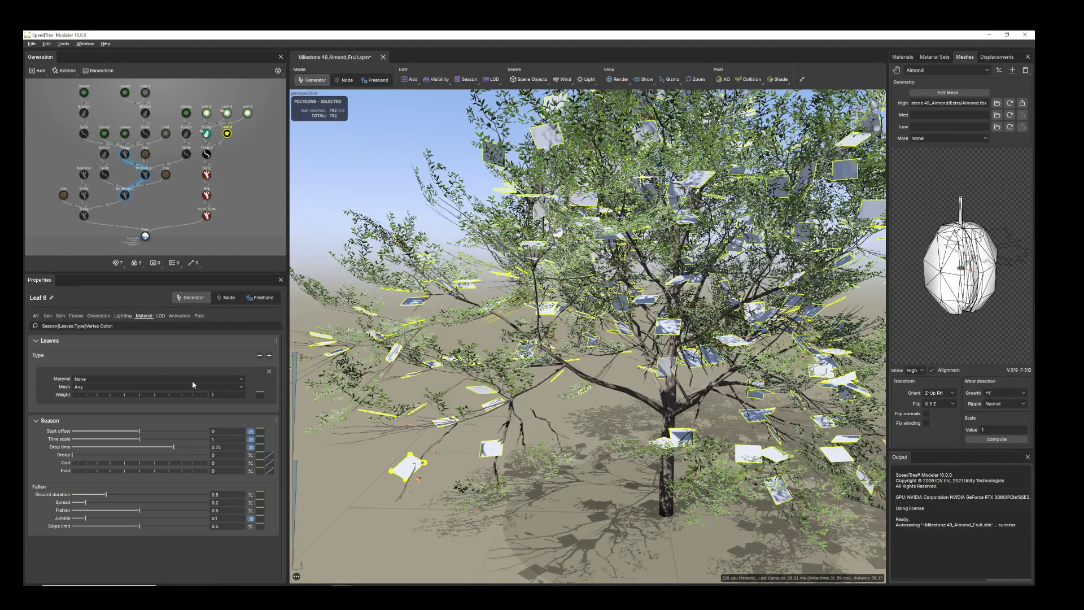
{"action": "left_click", "coordinate": [242, 380]}
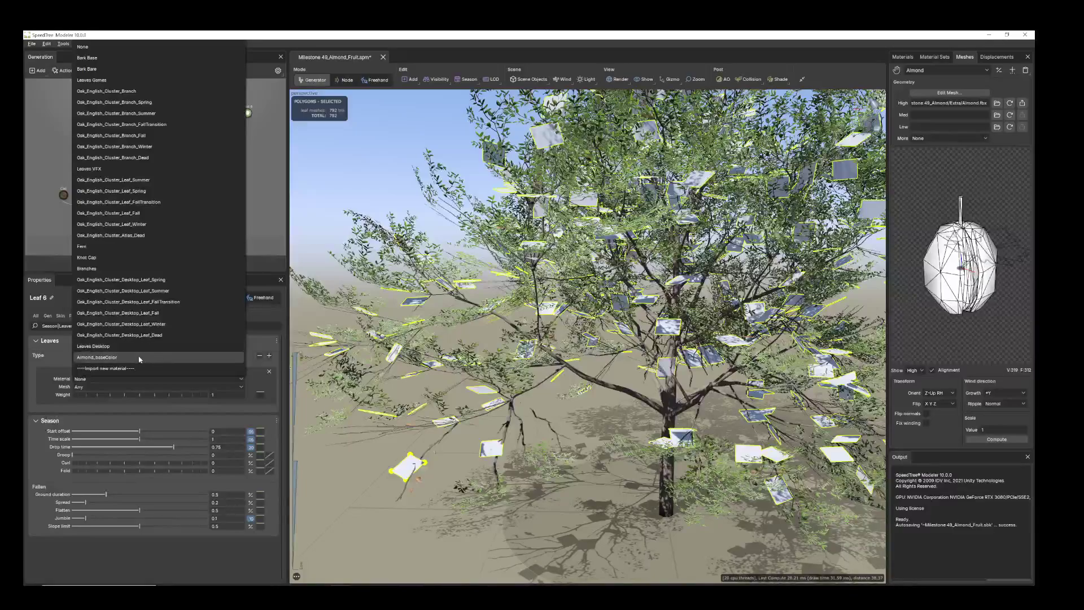
{"action": "left_click", "coordinate": [105, 357]}
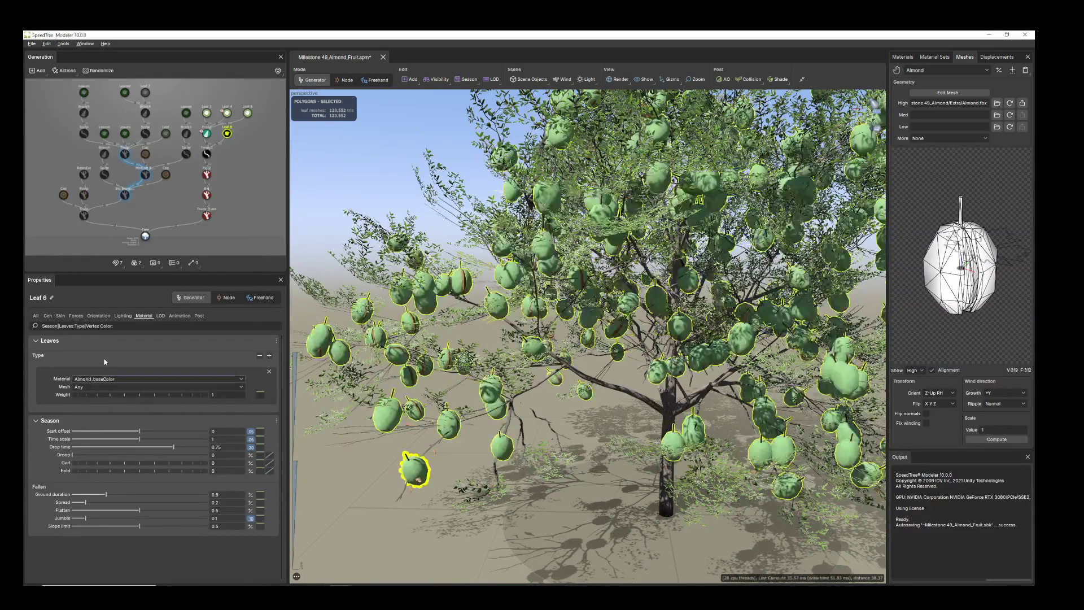
Reduce the Leaf 6 size to about 0.23 and check the fruit on the branches
{"action": "scroll", "coordinate": [520, 456], "scroll_direction": "down", "scroll_amount": 3}
{"action": "left_click_drag", "start_coordinate": [479, 413], "coordinate": [566, 442]}
{"action": "scroll", "coordinate": [541, 411], "scroll_direction": "up", "scroll_amount": 3}
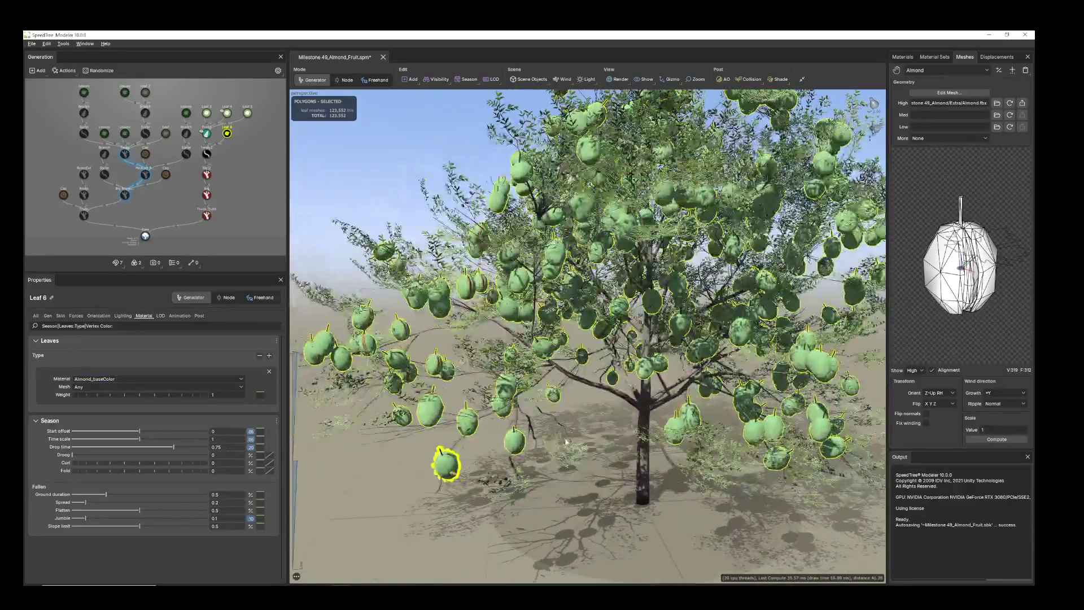
{"action": "left_click", "coordinate": [59, 316]}
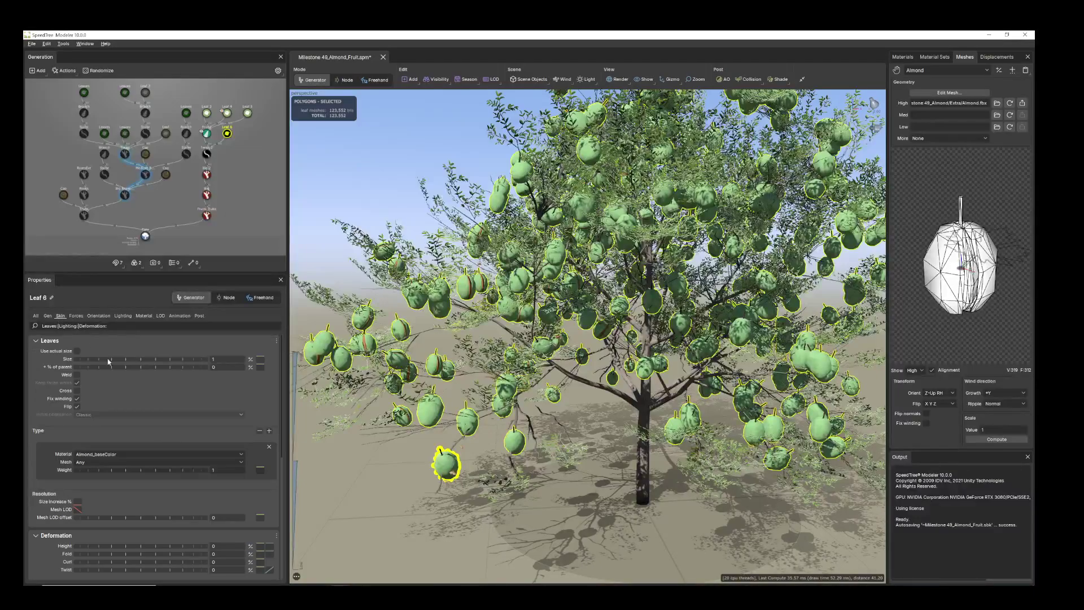
{"action": "left_click_drag", "start_coordinate": [190, 362], "coordinate": [159, 356]}
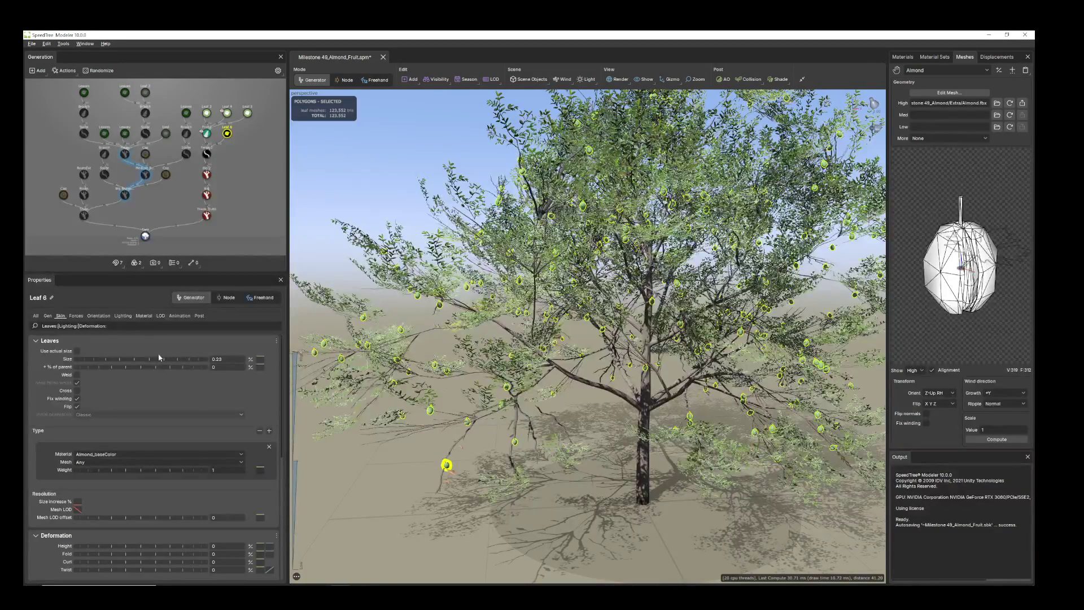
{"action": "left_click_drag", "start_coordinate": [395, 426], "coordinate": [421, 363]}
{"action": "scroll", "coordinate": [384, 367], "scroll_direction": "up", "scroll_amount": 2}
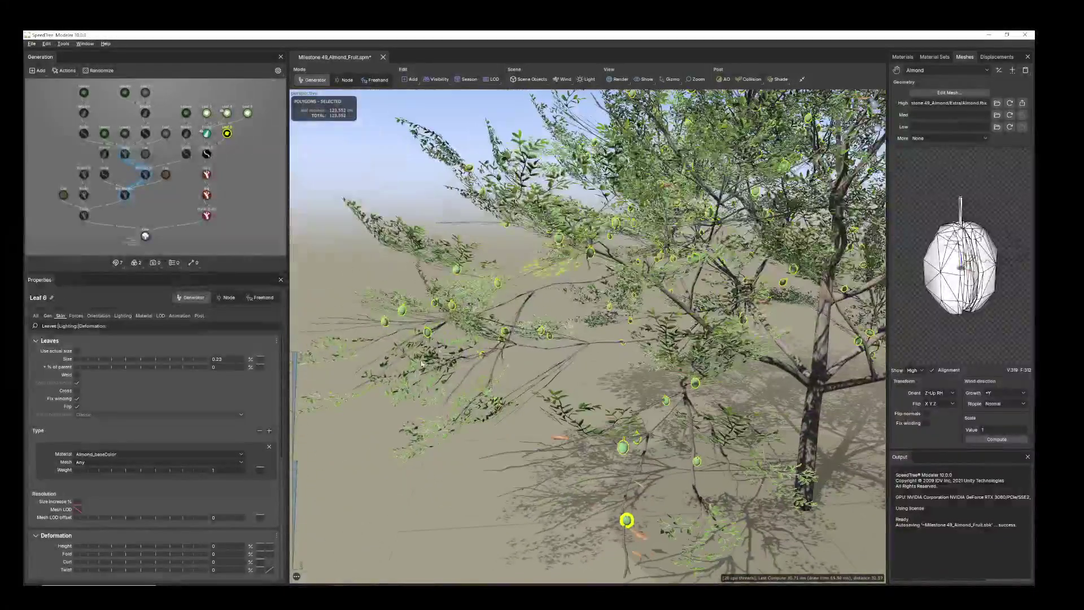
Select the Twigs 2 generator and examine up close how the almonds sit on its spines
{"action": "left_click", "coordinate": [207, 155]}
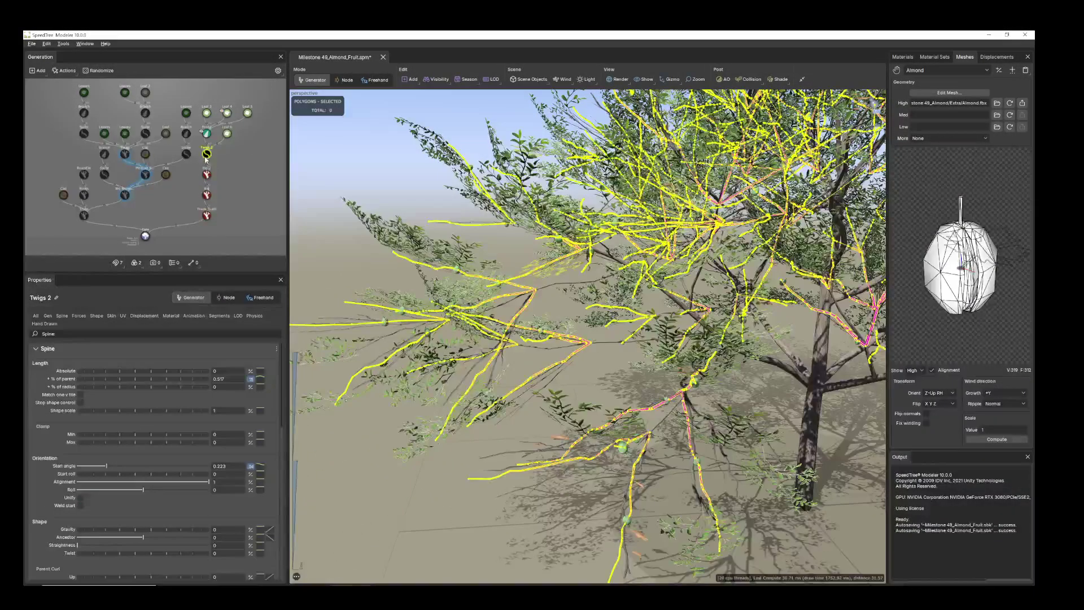
{"action": "left_click_drag", "start_coordinate": [551, 385], "coordinate": [530, 379]}
{"action": "scroll", "coordinate": [587, 336], "scroll_direction": "down", "scroll_amount": 3}
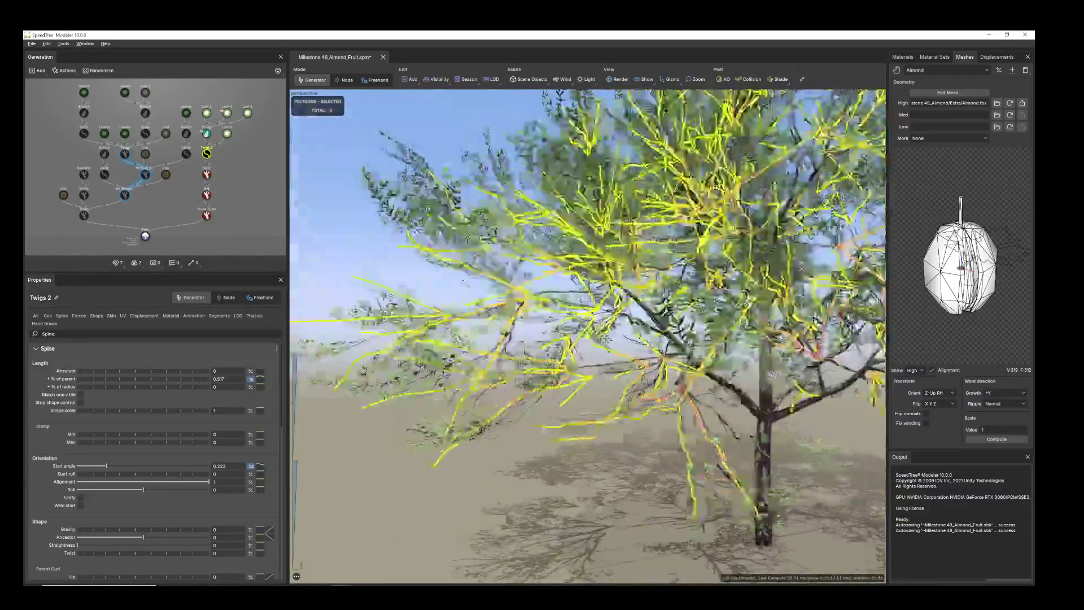
{"action": "scroll", "coordinate": [587, 336], "scroll_direction": "up", "scroll_amount": 5}
{"action": "left_click_drag", "start_coordinate": [587, 336], "coordinate": [733, 336]}
{"action": "scroll", "coordinate": [587, 336], "scroll_direction": "up", "scroll_amount": 2}
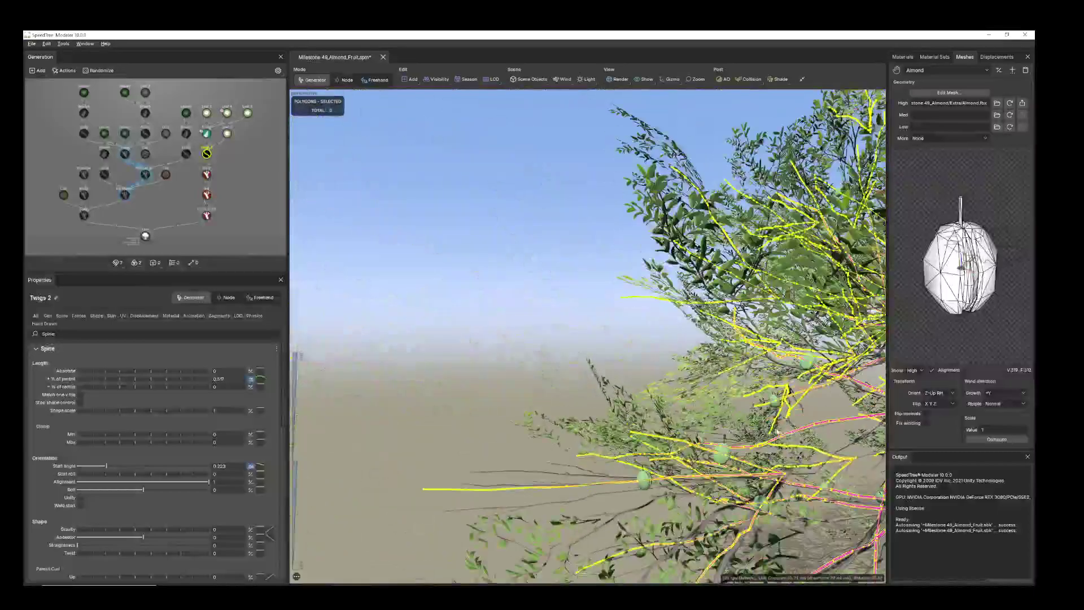
{"action": "middle_click_drag", "start_coordinate": [712, 486], "coordinate": [543, 374]}
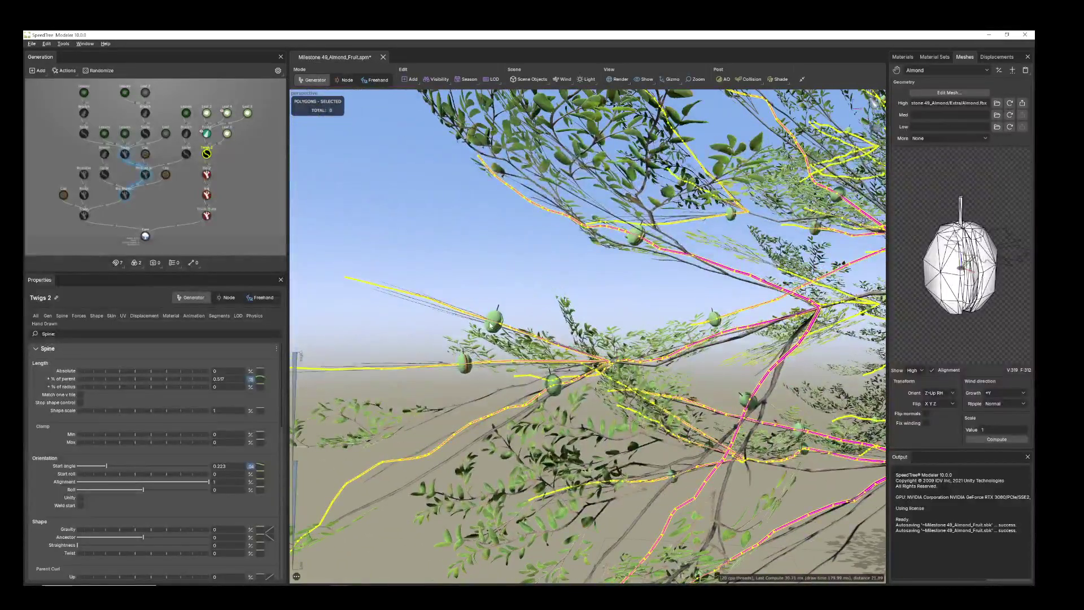
Rename the Leaf 6 generator to FT
{"action": "left_click", "coordinate": [227, 134]}
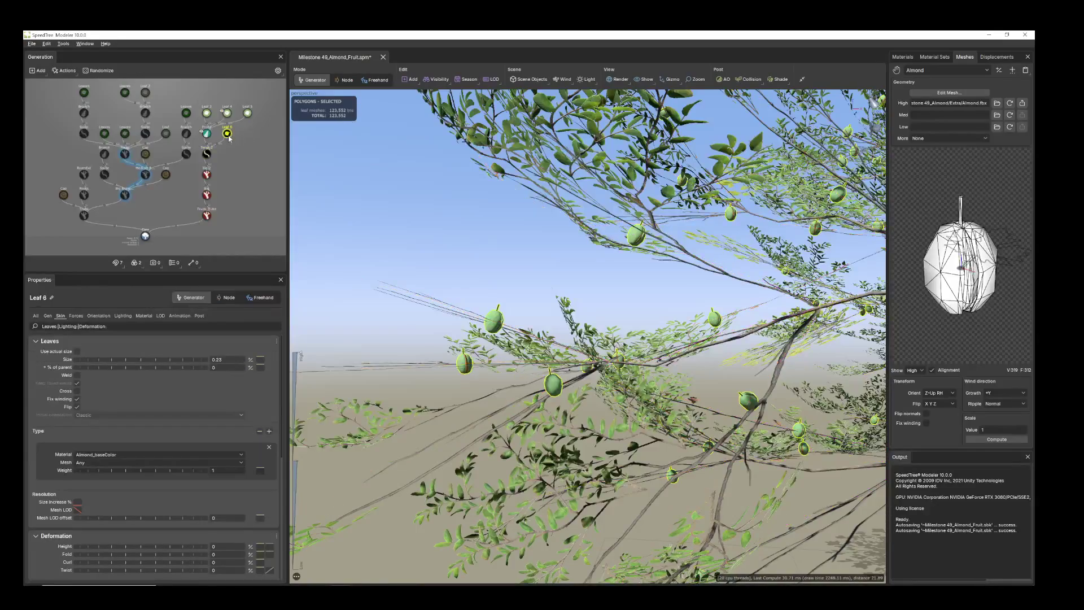
{"action": "right_click", "coordinate": [228, 138]}
{"action": "left_click", "coordinate": [255, 376]}
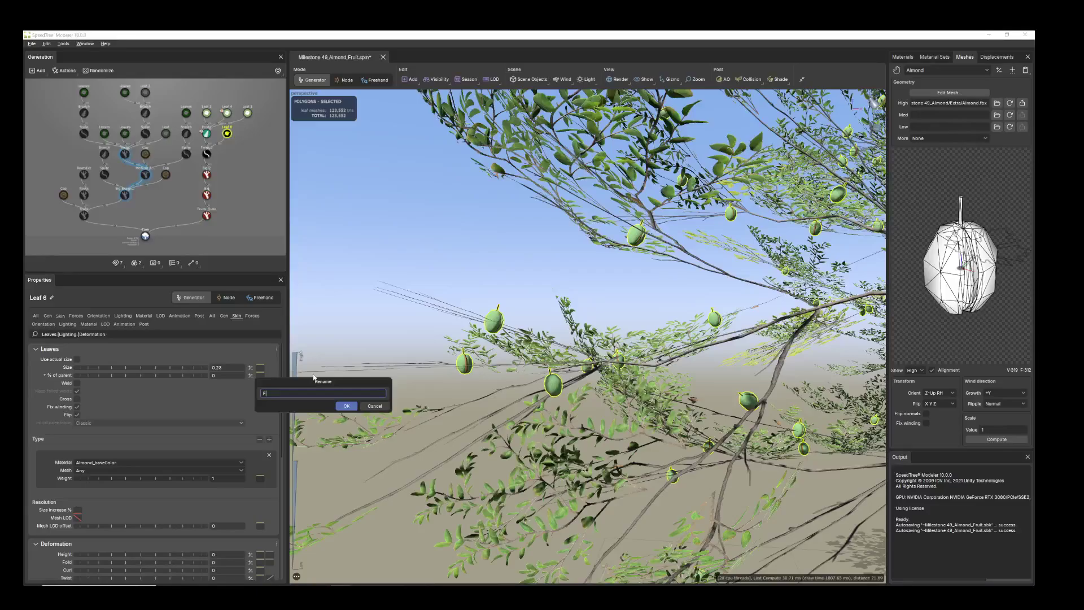
{"action": "left_click", "coordinate": [344, 405]}
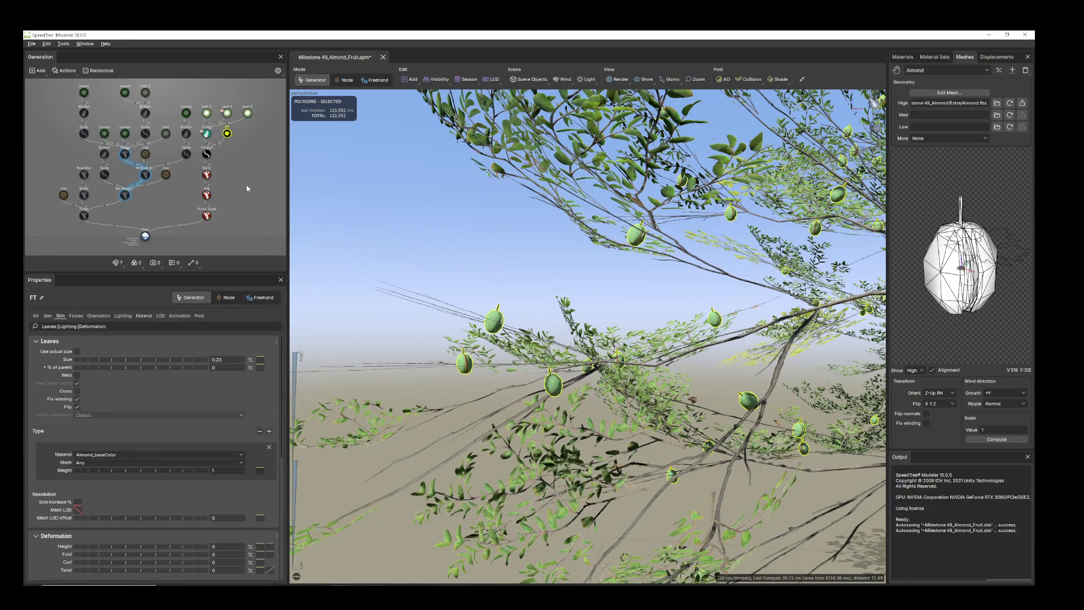
Set the Up final adjustment in the FT generator's orientation to about -0.61 and check the hanging almonds
{"action": "left_click", "coordinate": [206, 153]}
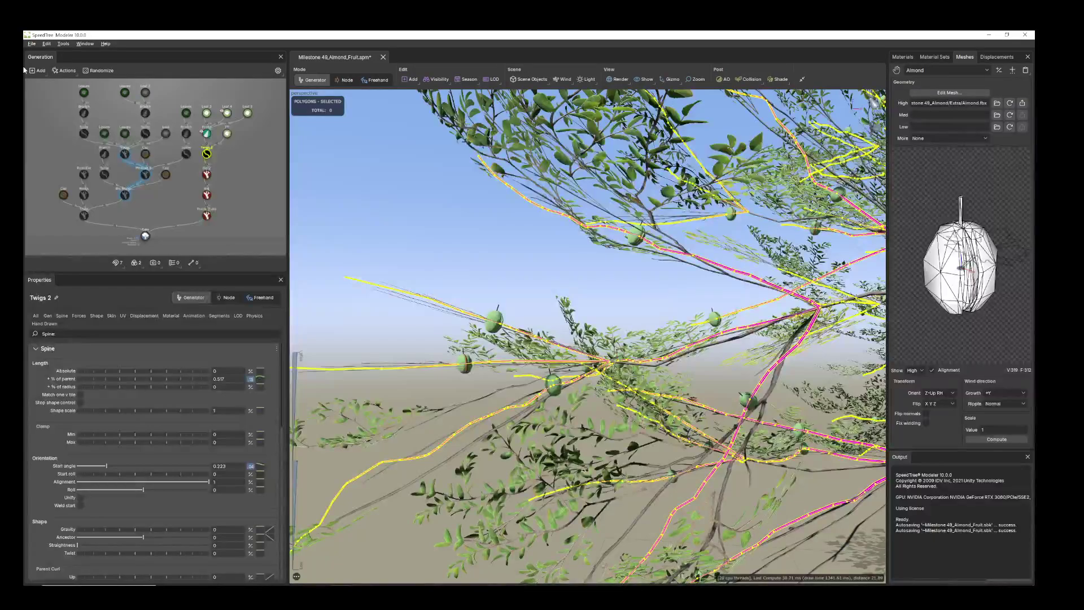
{"action": "left_click", "coordinate": [228, 134]}
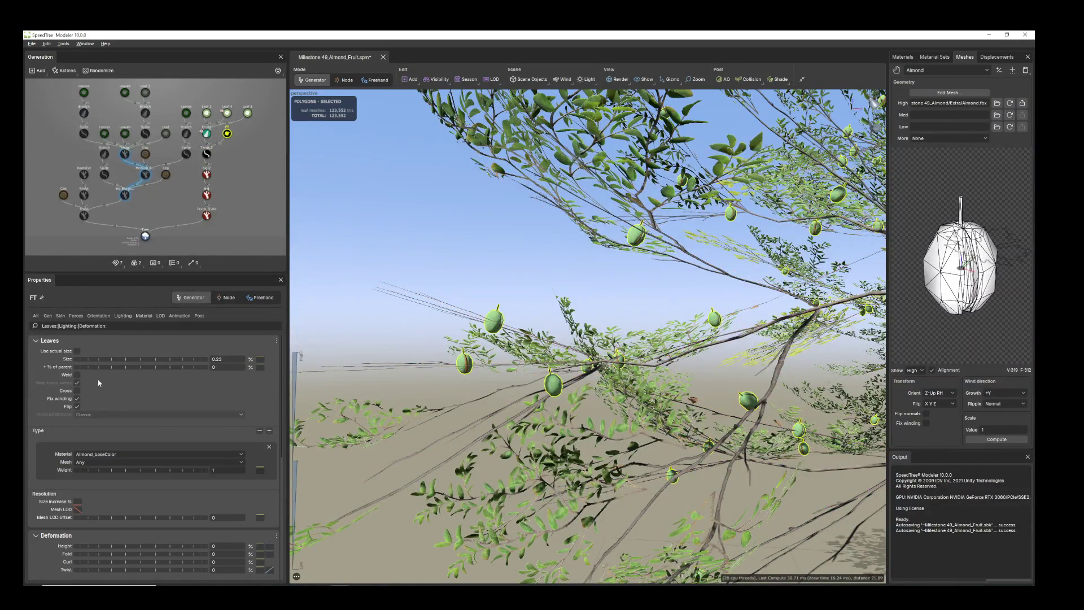
{"action": "left_click", "coordinate": [106, 316]}
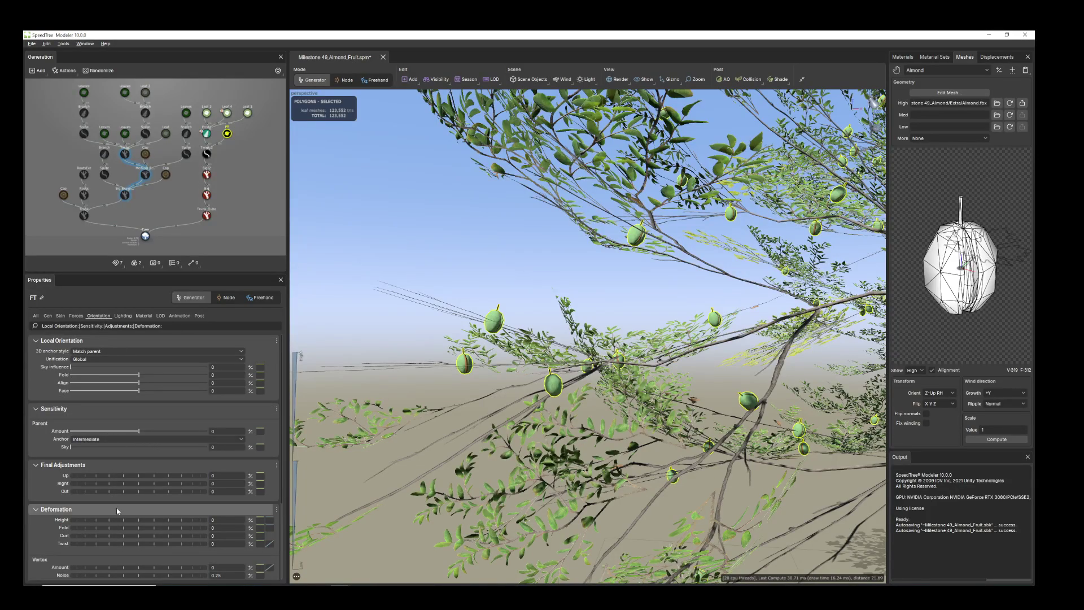
{"action": "left_click_drag", "start_coordinate": [110, 475], "coordinate": [97, 475]}
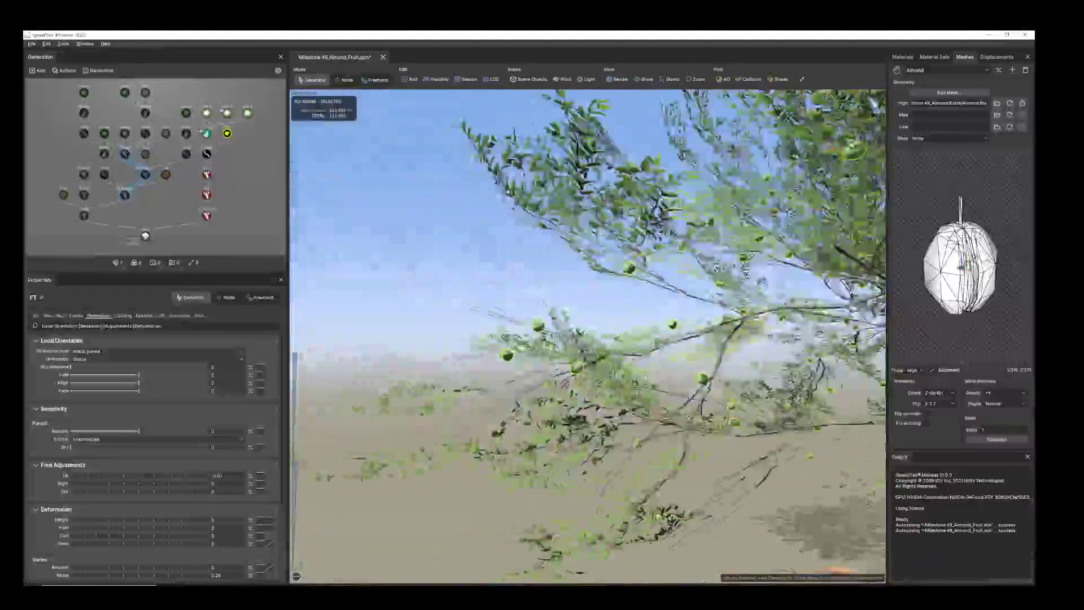
{"action": "scroll", "coordinate": [605, 331], "scroll_direction": "up", "scroll_amount": 2}
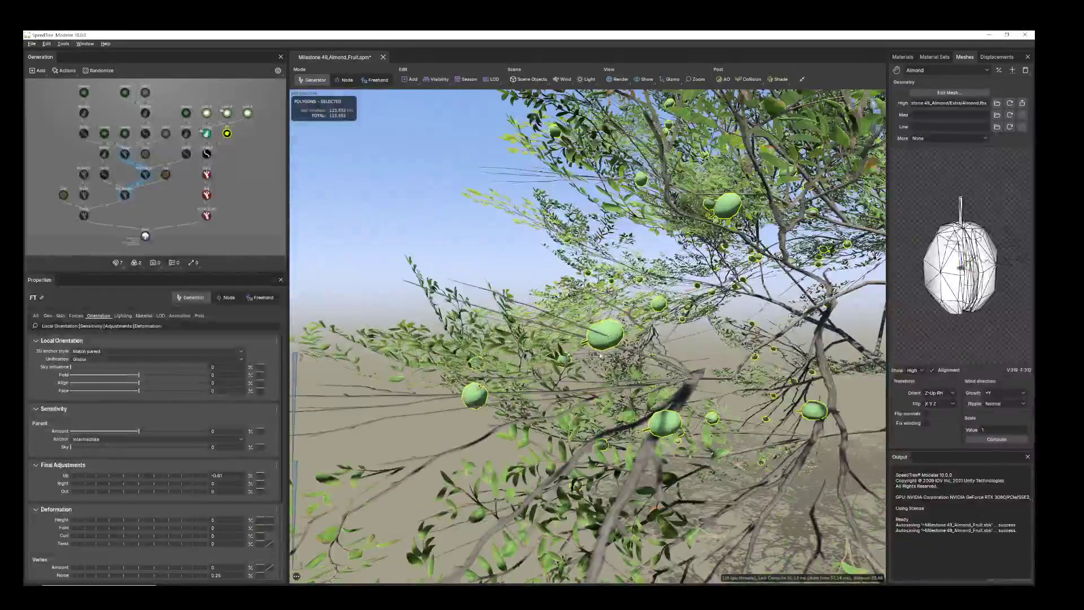
{"action": "left_click_drag", "start_coordinate": [580, 337], "coordinate": [489, 292]}
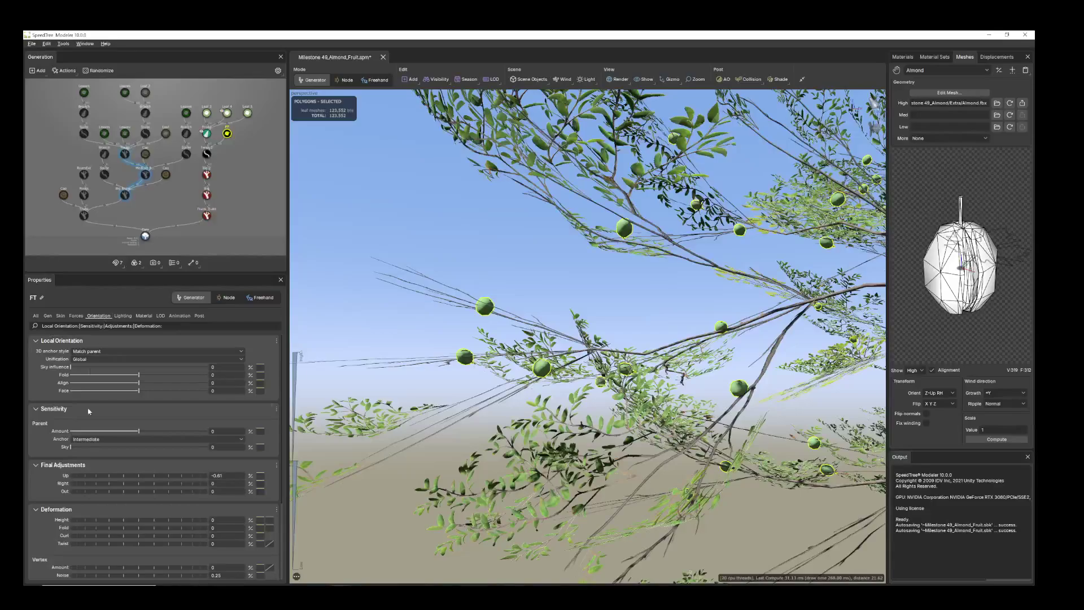
Set FT's deformation height to about 0.28 and fold to 0.03, and its final adjustments Right to about -0.34 and Out to about -0.55
{"action": "left_click_drag", "start_coordinate": [81, 519], "coordinate": [84, 527]}
{"action": "scroll", "coordinate": [93, 542], "scroll_direction": "down", "scroll_amount": 1}
{"action": "scroll", "coordinate": [80, 429], "scroll_direction": "up", "scroll_amount": 1}
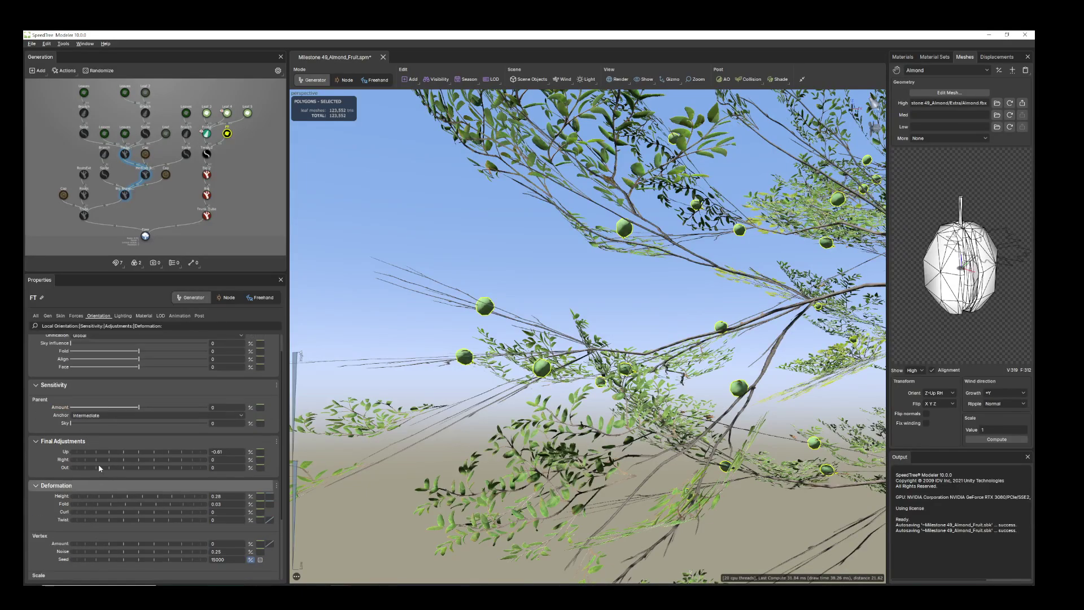
{"action": "left_click_drag", "start_coordinate": [87, 457], "coordinate": [60, 456]}
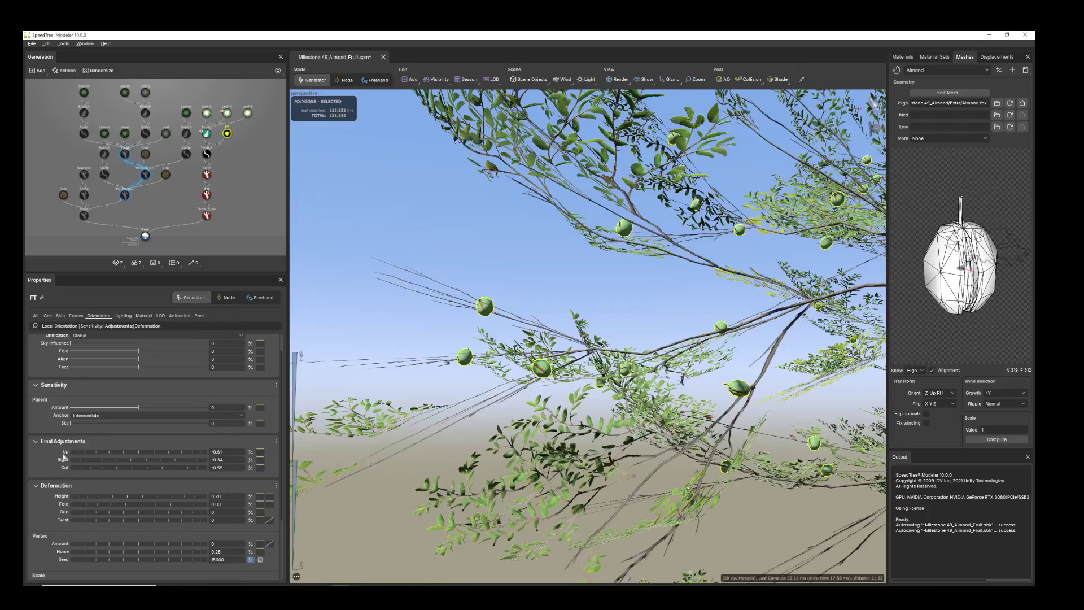
Set FT's parent sensitivity amount to about -0.064, and its local orientation align to about -0.12 and face to about -0.36
{"action": "scroll", "coordinate": [531, 406], "scroll_direction": "down", "scroll_amount": 1}
{"action": "left_click_drag", "start_coordinate": [530, 406], "coordinate": [533, 468]}
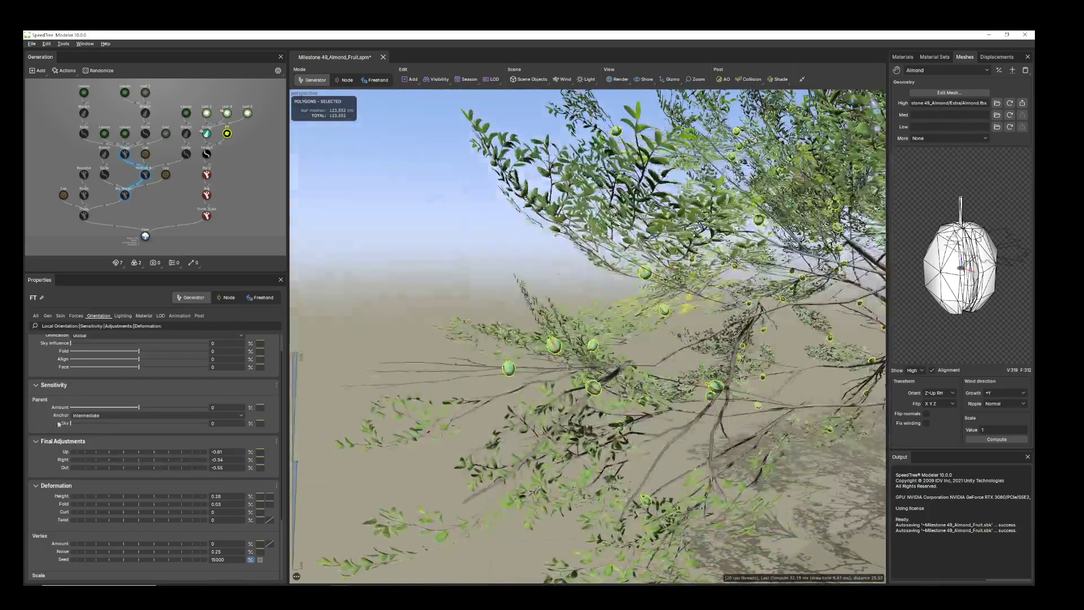
{"action": "left_click_drag", "start_coordinate": [141, 408], "coordinate": [135, 408]}
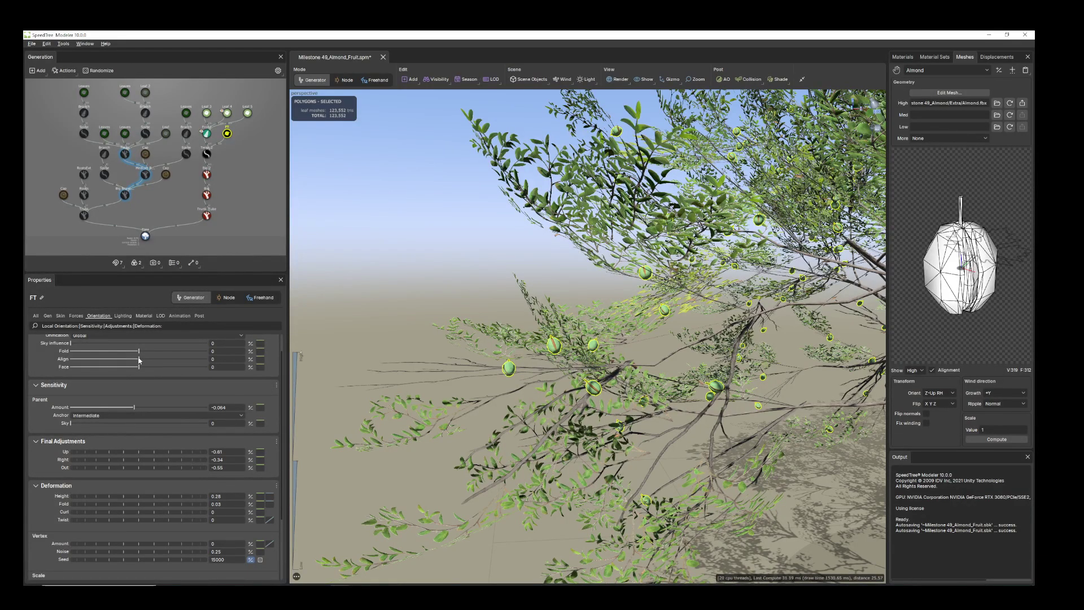
{"action": "mouse_move", "coordinate": [138, 359]}
{"action": "left_mouse_down"}
{"action": "mouse_move", "coordinate": [133, 374]}
{"action": "mouse_move", "coordinate": [121, 369]}
{"action": "left_mouse_up"}
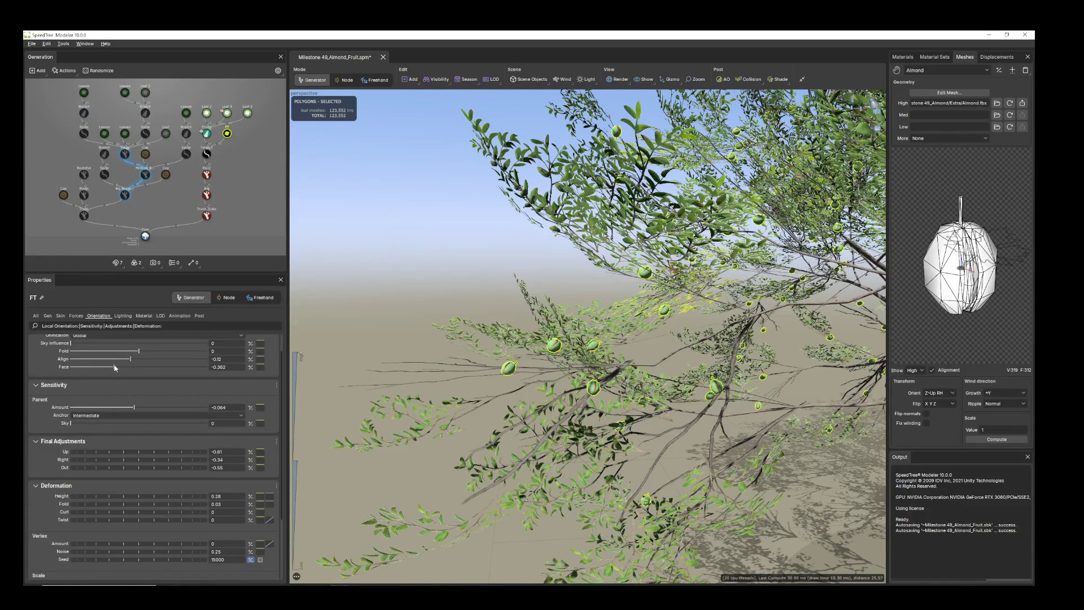
Examine how the almonds hang across the whole tree and select one on the lower branches
{"action": "scroll", "coordinate": [468, 456], "scroll_direction": "down", "scroll_amount": 4}
{"action": "left_click_drag", "start_coordinate": [467, 456], "coordinate": [584, 377]}
{"action": "scroll", "coordinate": [759, 373], "scroll_direction": "up", "scroll_amount": 1}
{"action": "left_click", "coordinate": [711, 522]}
{"action": "scroll", "coordinate": [711, 522], "scroll_direction": "down", "scroll_amount": 1}
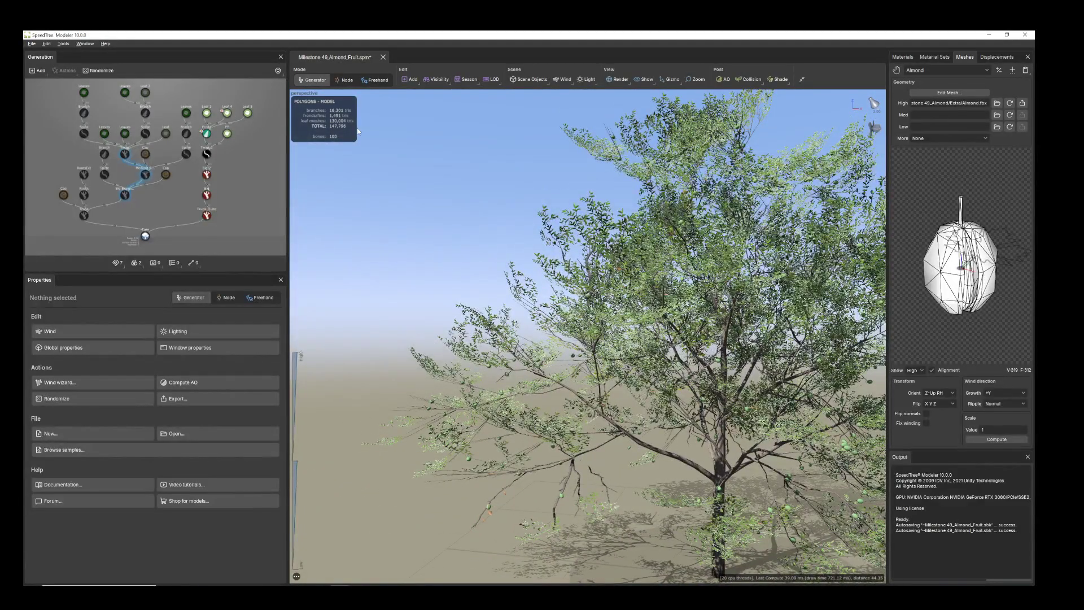
{"action": "middle_click_drag", "start_coordinate": [580, 381], "coordinate": [556, 242]}
{"action": "scroll", "coordinate": [556, 242], "scroll_direction": "up", "scroll_amount": 4}
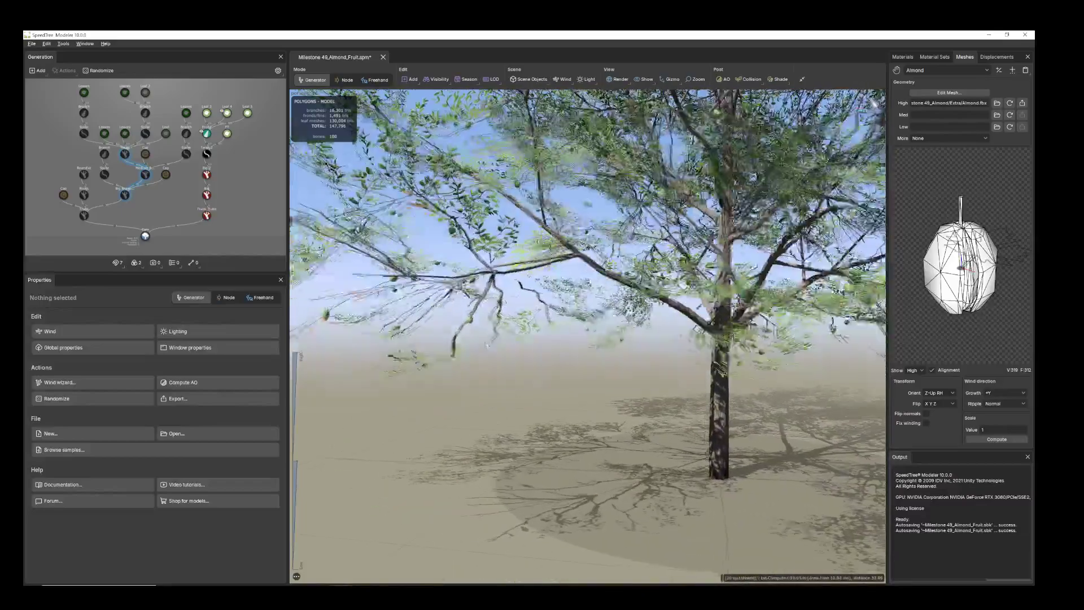
{"action": "left_click_drag", "start_coordinate": [556, 265], "coordinate": [507, 353]}
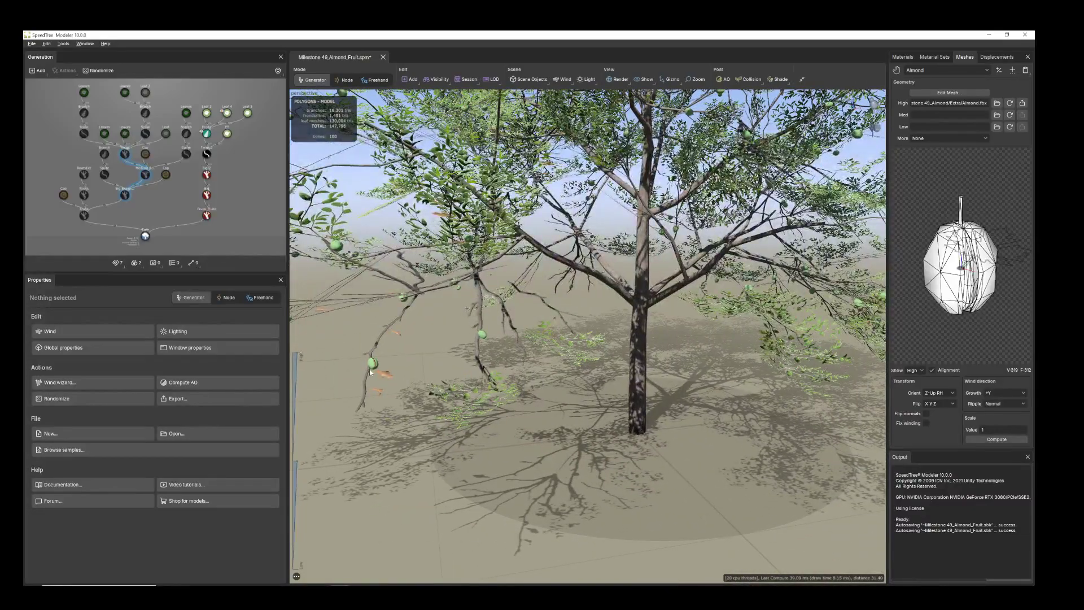
{"action": "left_click", "coordinate": [371, 367]}
{"action": "scroll", "coordinate": [533, 430], "scroll_direction": "down", "scroll_amount": 4}
{"action": "left_click_drag", "start_coordinate": [532, 430], "coordinate": [587, 416]}
{"action": "middle_click_drag", "start_coordinate": [587, 415], "coordinate": [603, 404]}
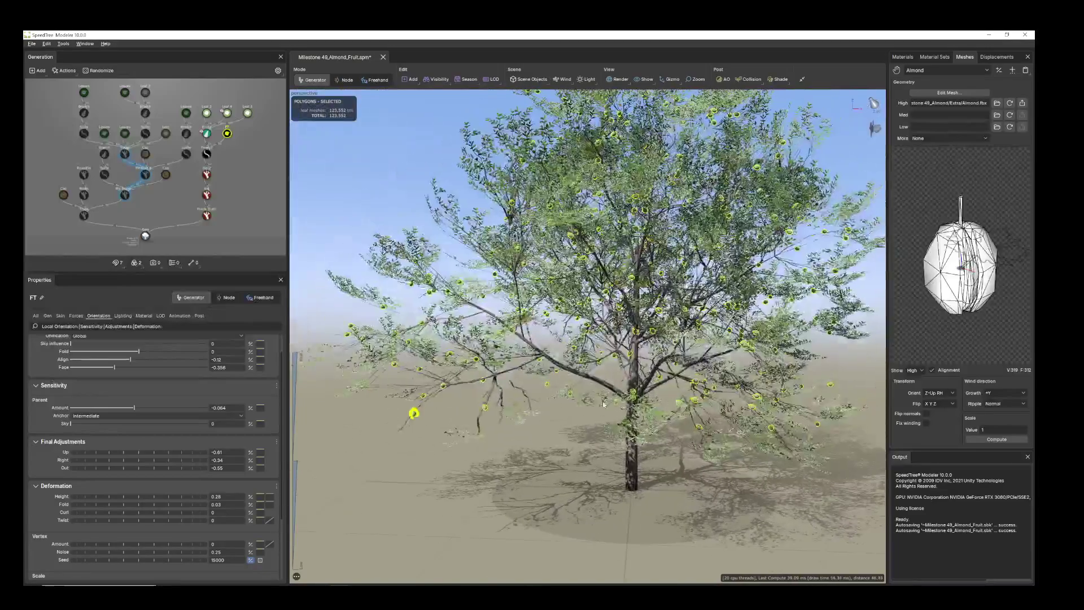
Try the Proportional and Parent generation modes on the FT generator and return it to Classic
{"action": "left_click", "coordinate": [47, 316]}
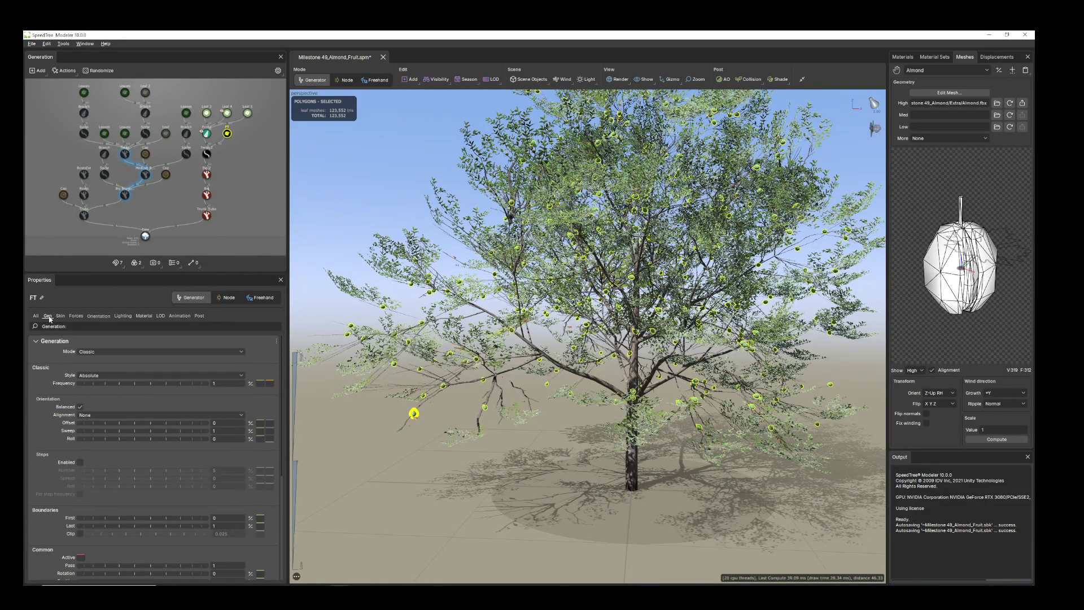
{"action": "left_click", "coordinate": [113, 351]}
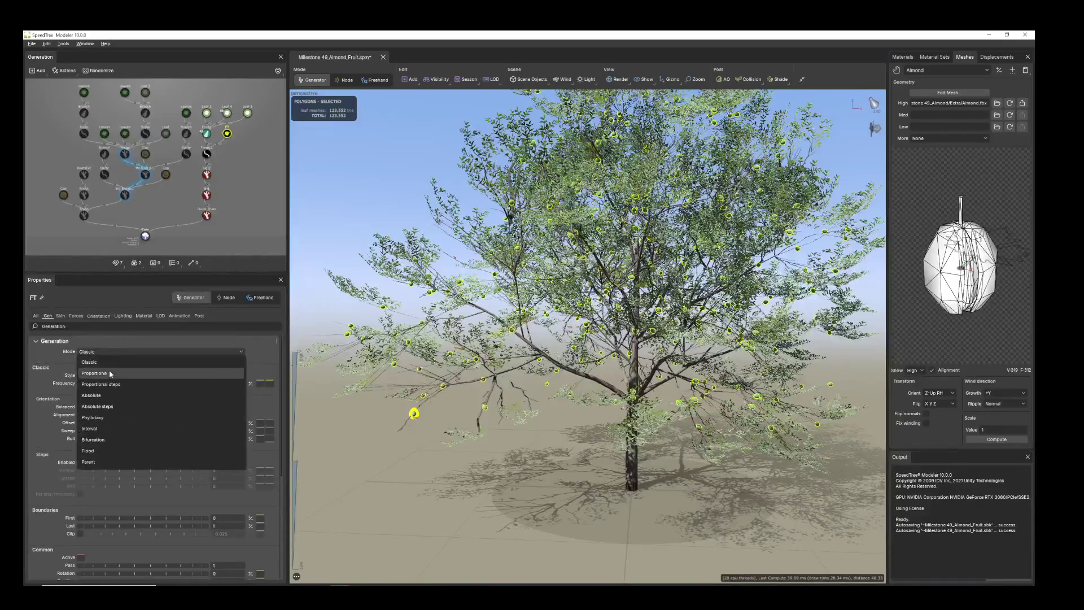
{"action": "left_click", "coordinate": [110, 373]}
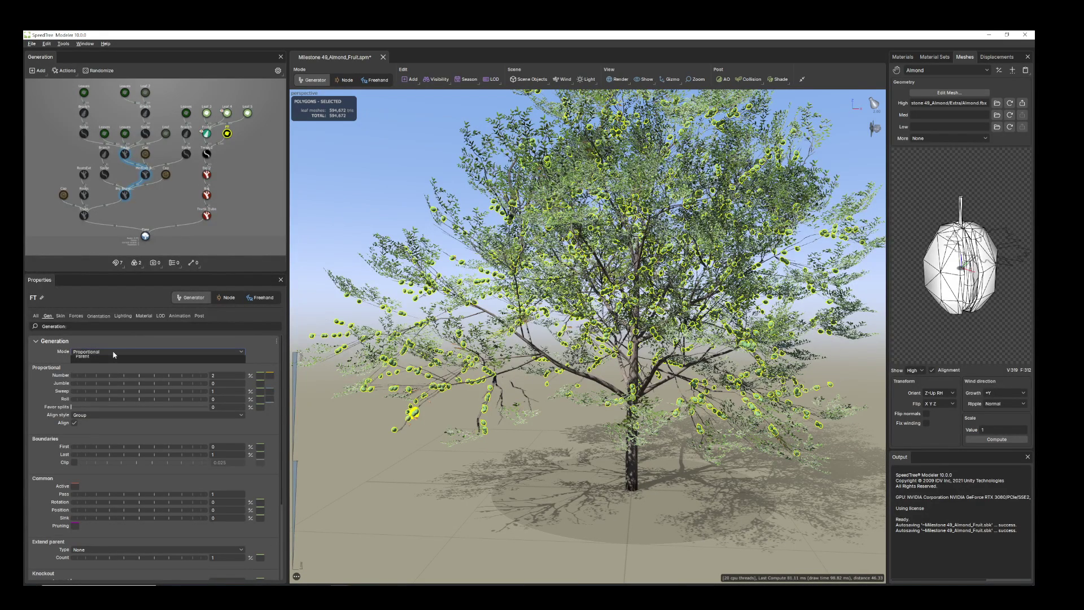
{"action": "left_click", "coordinate": [104, 351]}
{"action": "left_click", "coordinate": [104, 461]}
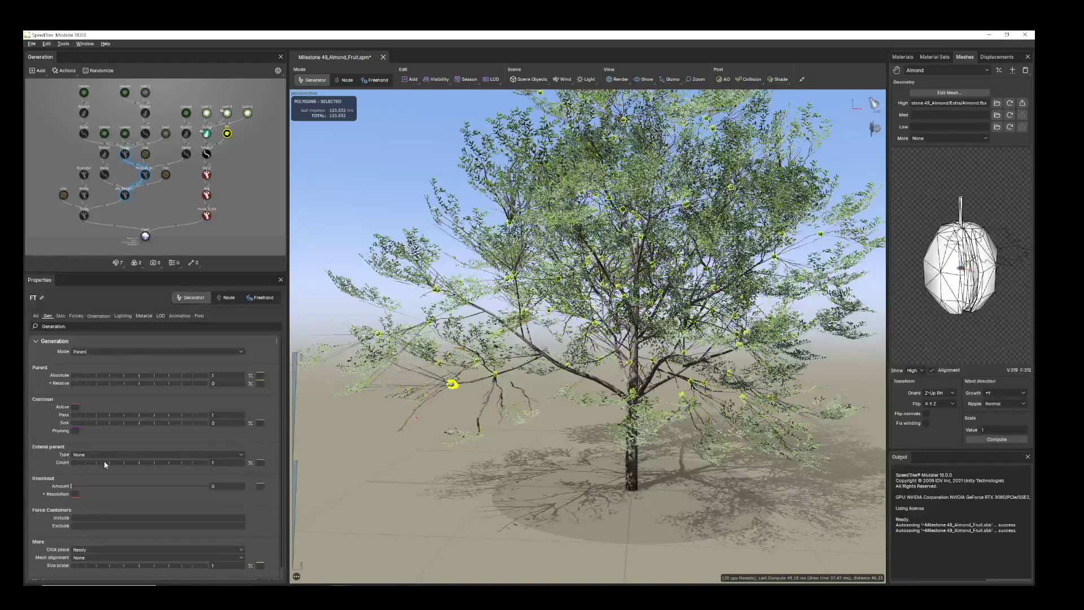
{"action": "left_click", "coordinate": [103, 351]}
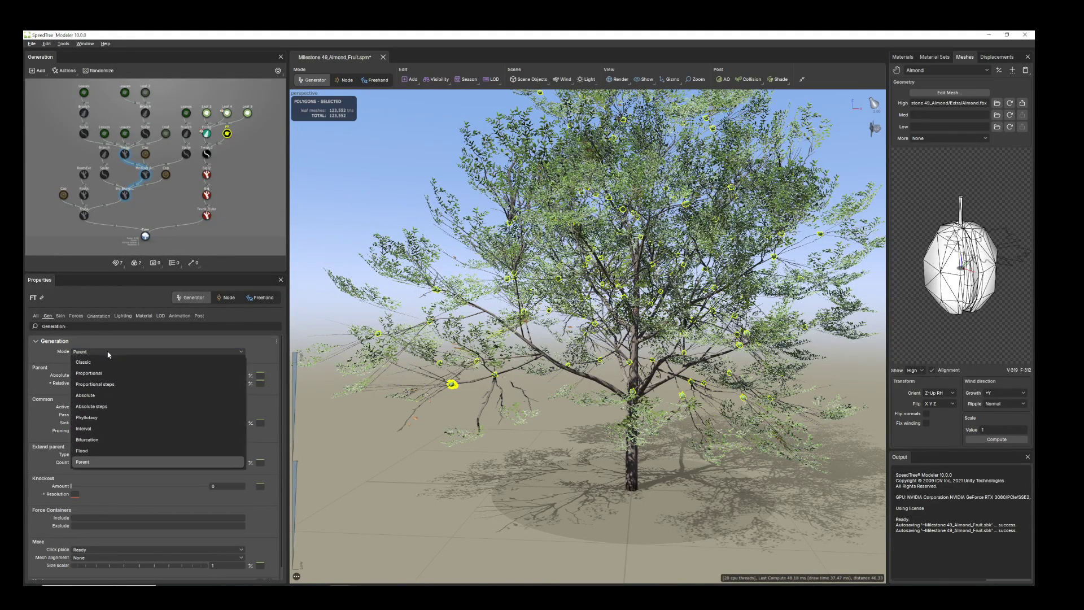
{"action": "left_click", "coordinate": [102, 363]}
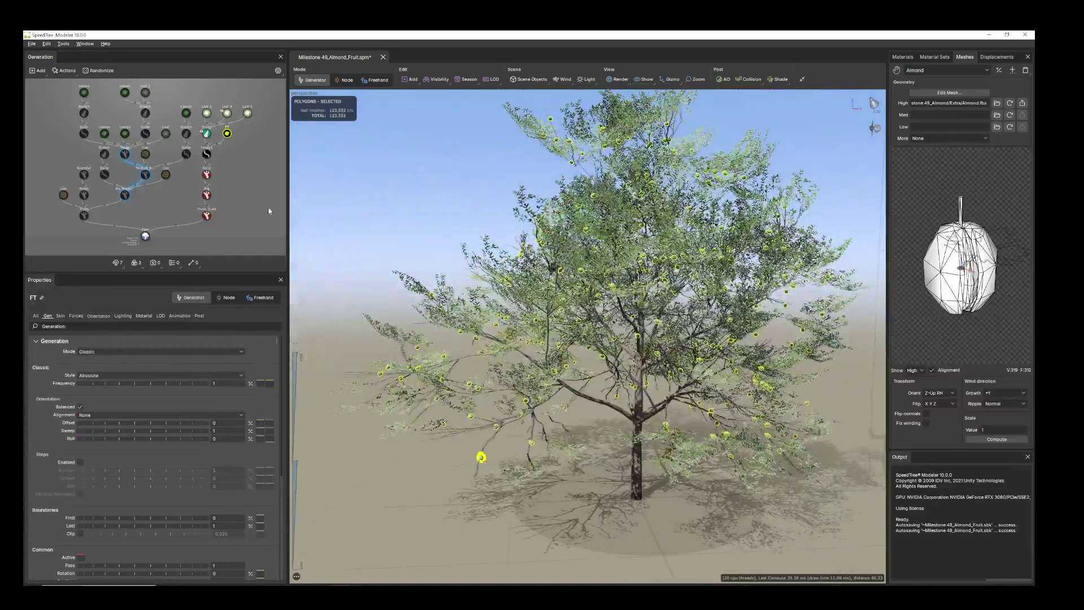
Set the interval count of the Twigs 2 generator to 2
{"action": "left_click", "coordinate": [207, 154]}
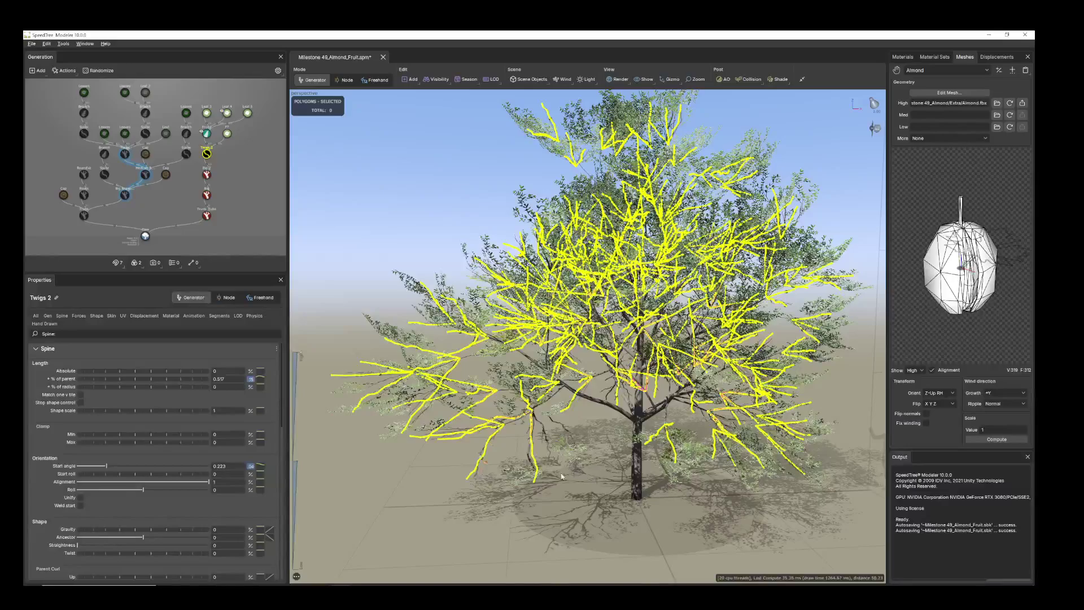
{"action": "left_click_drag", "start_coordinate": [561, 476], "coordinate": [556, 452]}
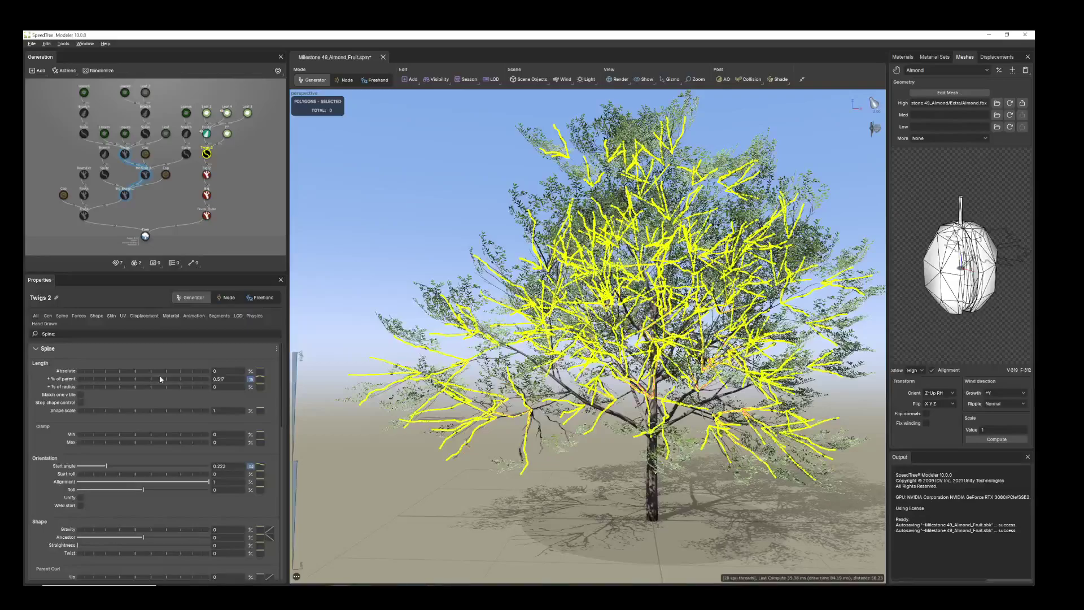
{"action": "left_click", "coordinate": [48, 317]}
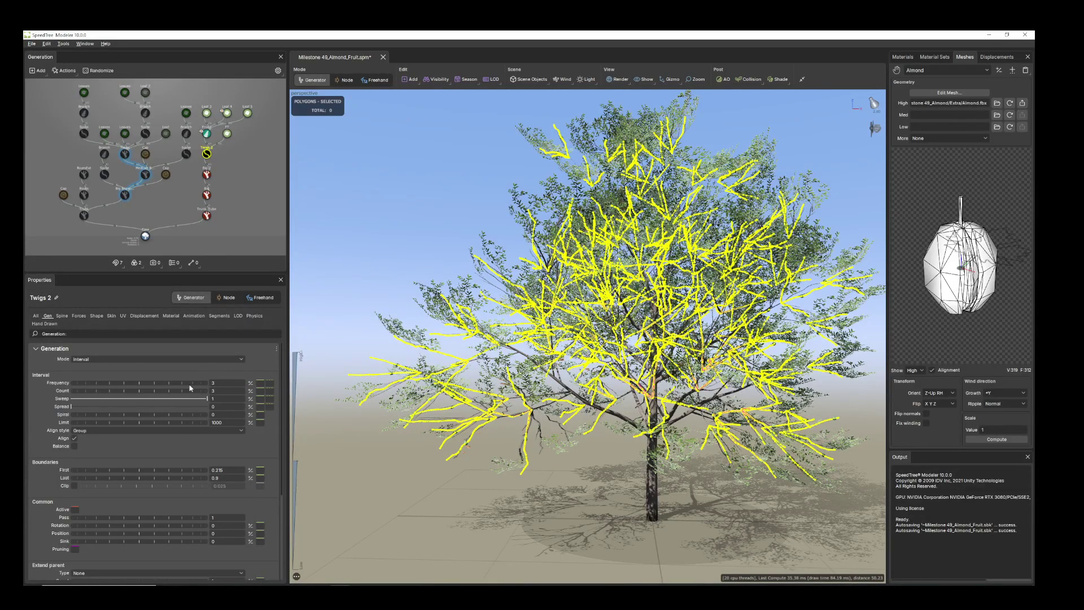
{"action": "left_click_drag", "start_coordinate": [183, 391], "coordinate": [173, 391]}
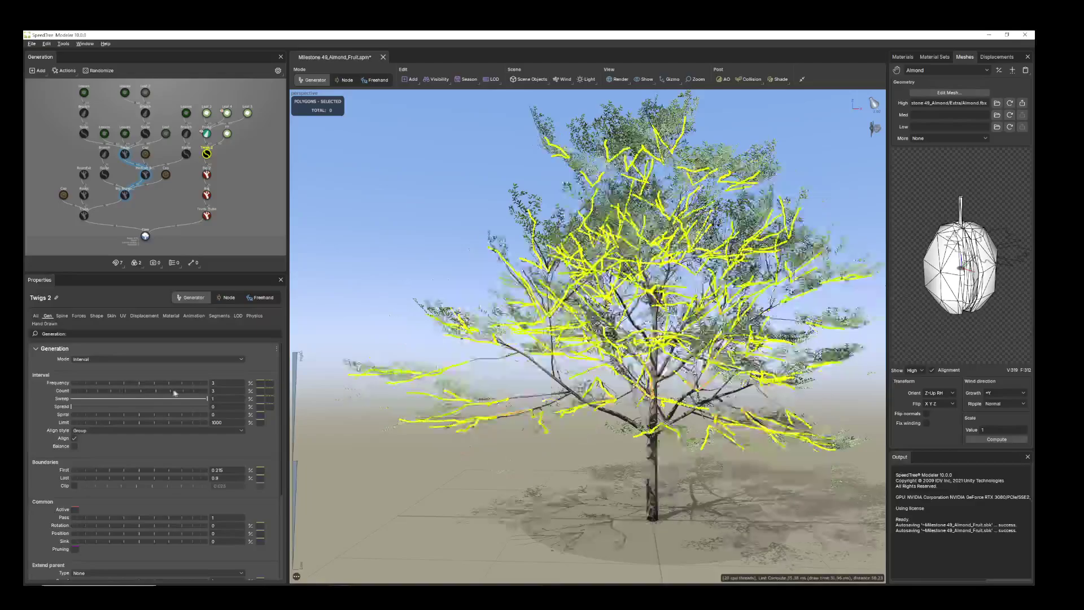
{"action": "left_click_drag", "start_coordinate": [647, 505], "coordinate": [628, 514]}
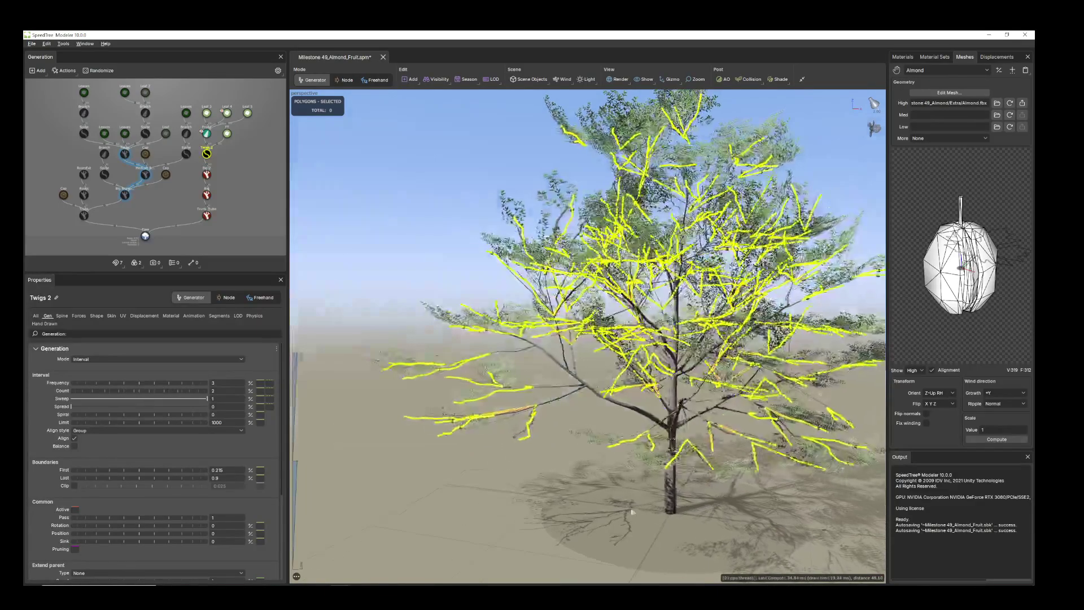
Select the FT generator and examine the almond distribution across the canopy, with and without the selection highlight
{"action": "left_click", "coordinate": [576, 483]}
{"action": "scroll", "coordinate": [537, 430], "scroll_direction": "up", "scroll_amount": 2}
{"action": "left_click_drag", "start_coordinate": [486, 435], "coordinate": [469, 443]}
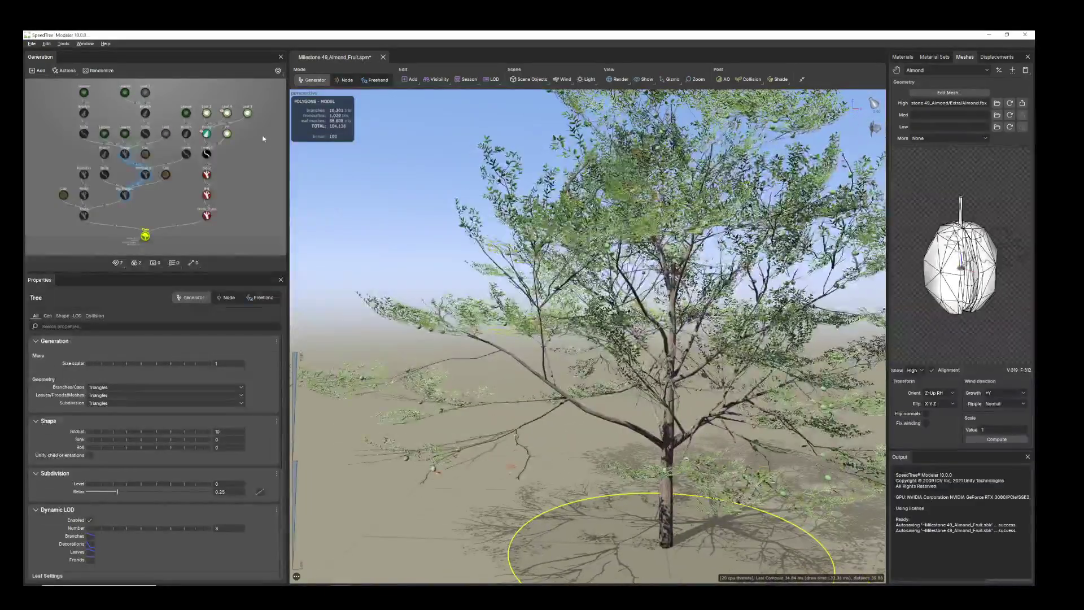
{"action": "left_click", "coordinate": [227, 134]}
{"action": "scroll", "coordinate": [600, 416], "scroll_direction": "down", "scroll_amount": 3}
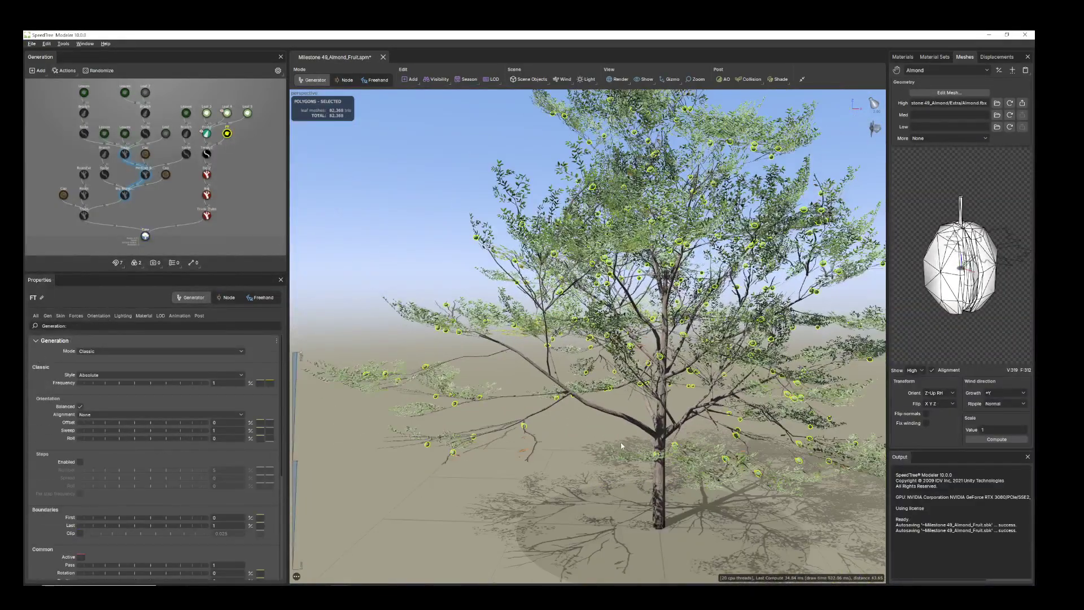
{"action": "left_click_drag", "start_coordinate": [600, 416], "coordinate": [705, 393]}
{"action": "scroll", "coordinate": [706, 394], "scroll_direction": "up", "scroll_amount": 6}
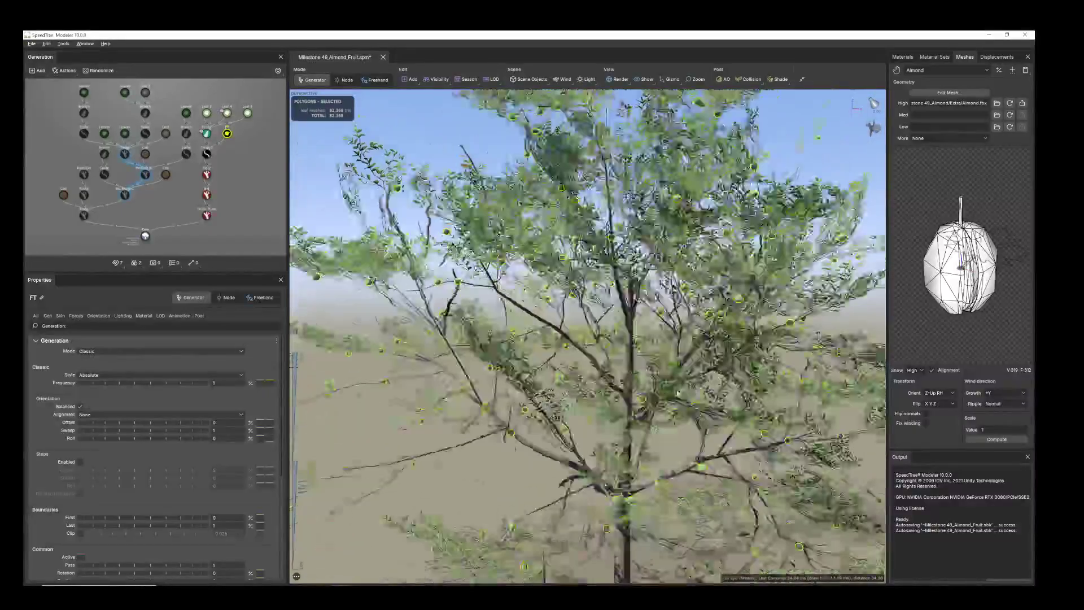
{"action": "scroll", "coordinate": [705, 393], "scroll_direction": "down", "scroll_amount": 6}
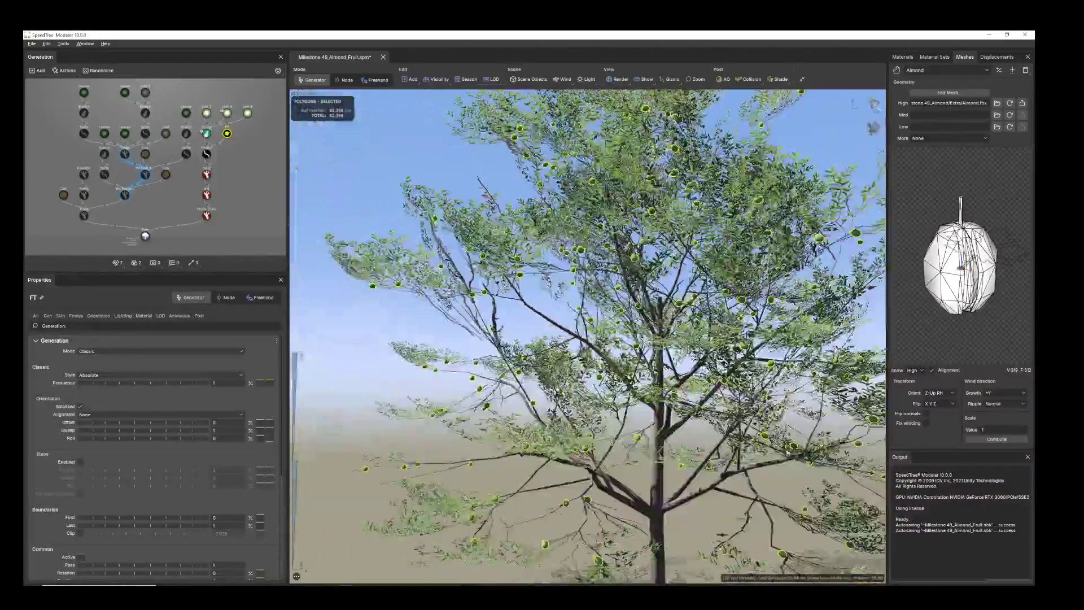
{"action": "left_click", "coordinate": [842, 459]}
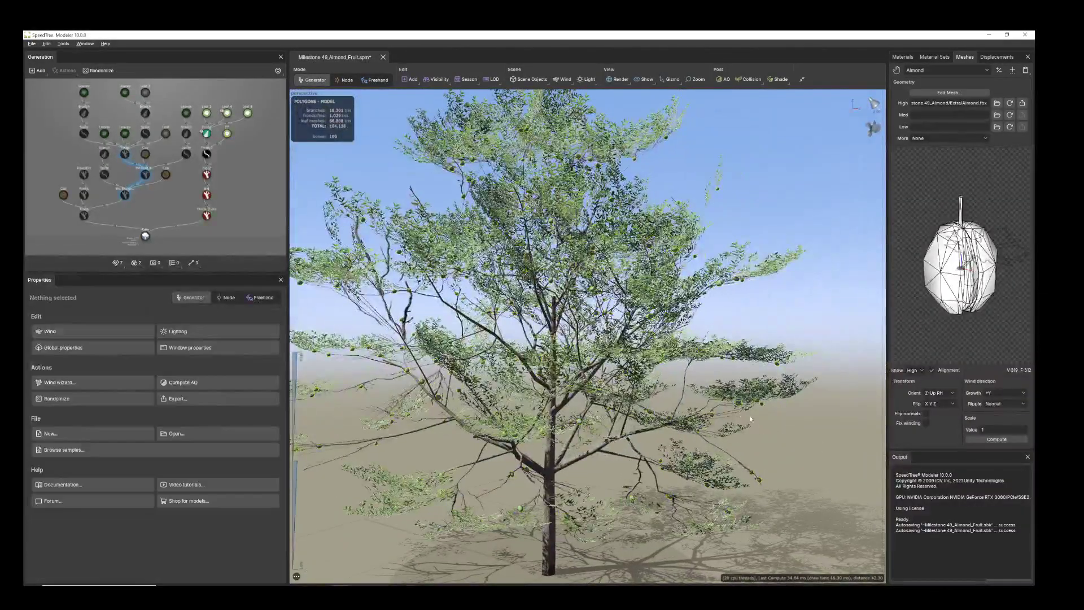
{"action": "scroll", "coordinate": [750, 418], "scroll_direction": "up", "scroll_amount": 2}
{"action": "scroll", "coordinate": [750, 418], "scroll_direction": "down", "scroll_amount": 4}
{"action": "left_click_drag", "start_coordinate": [632, 418], "coordinate": [554, 387]}
{"action": "scroll", "coordinate": [575, 391], "scroll_direction": "up", "scroll_amount": 5}
Select a Leaf 5 leaf cluster in the canopy and bring up the settings of its oak cluster material
{"action": "left_click", "coordinate": [553, 387]}
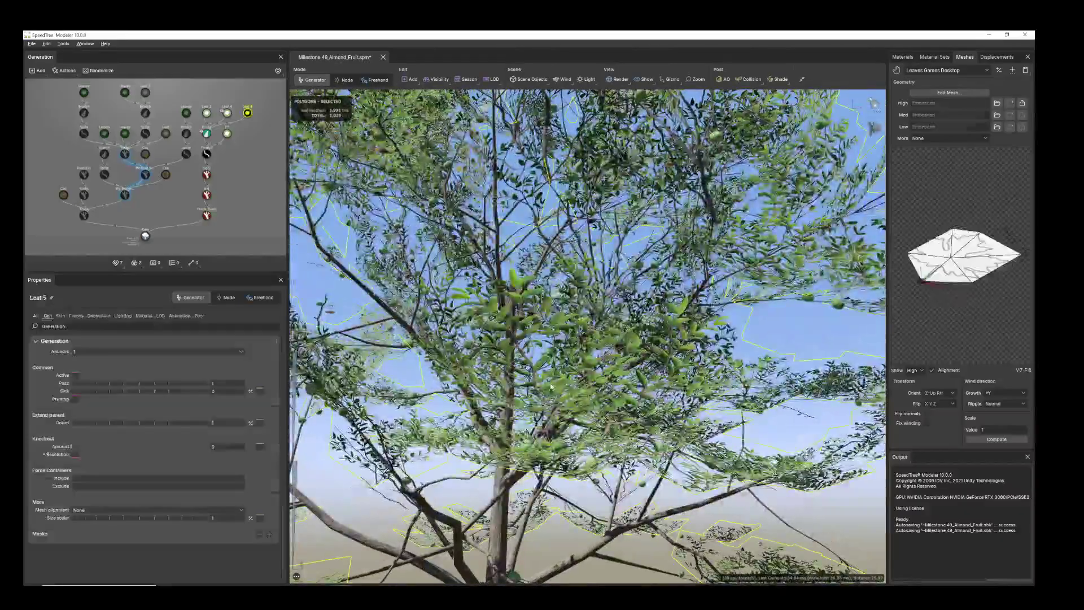
{"action": "left_click", "coordinate": [929, 57]}
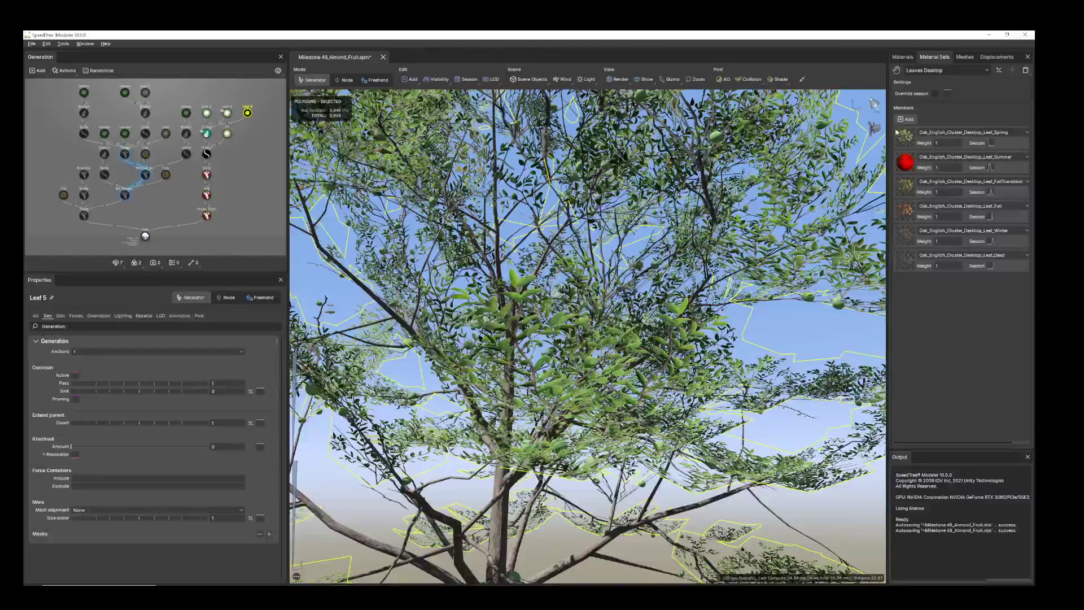
{"action": "left_click", "coordinate": [903, 58]}
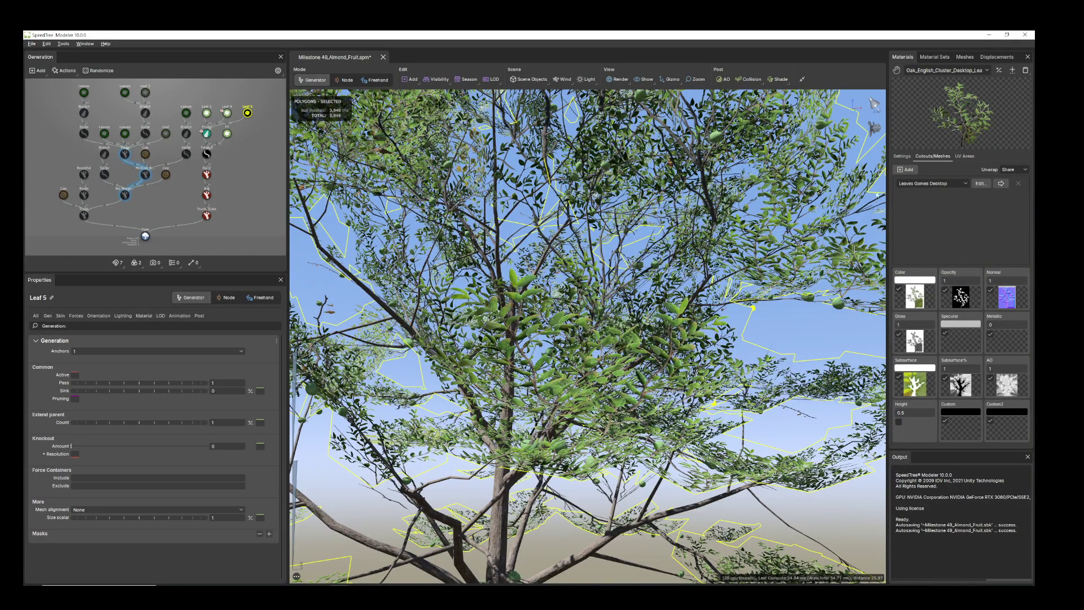
{"action": "left_click", "coordinate": [900, 157]}
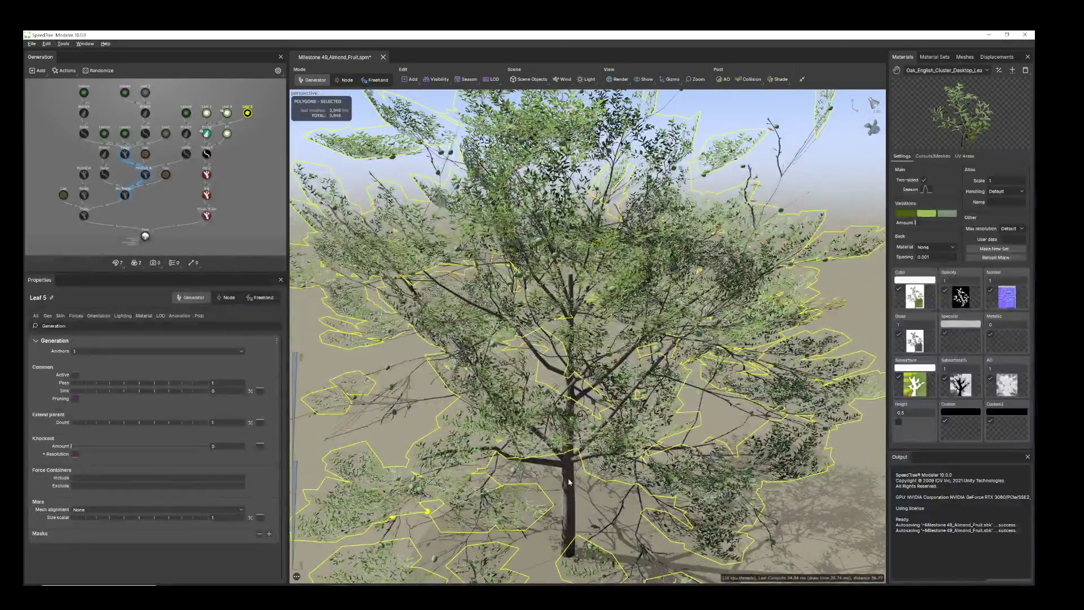
Inspect the foliage and almonds from afar and up close, and select an almond on a lower branch to check its material
{"action": "scroll", "coordinate": [568, 482], "scroll_direction": "down", "scroll_amount": 1}
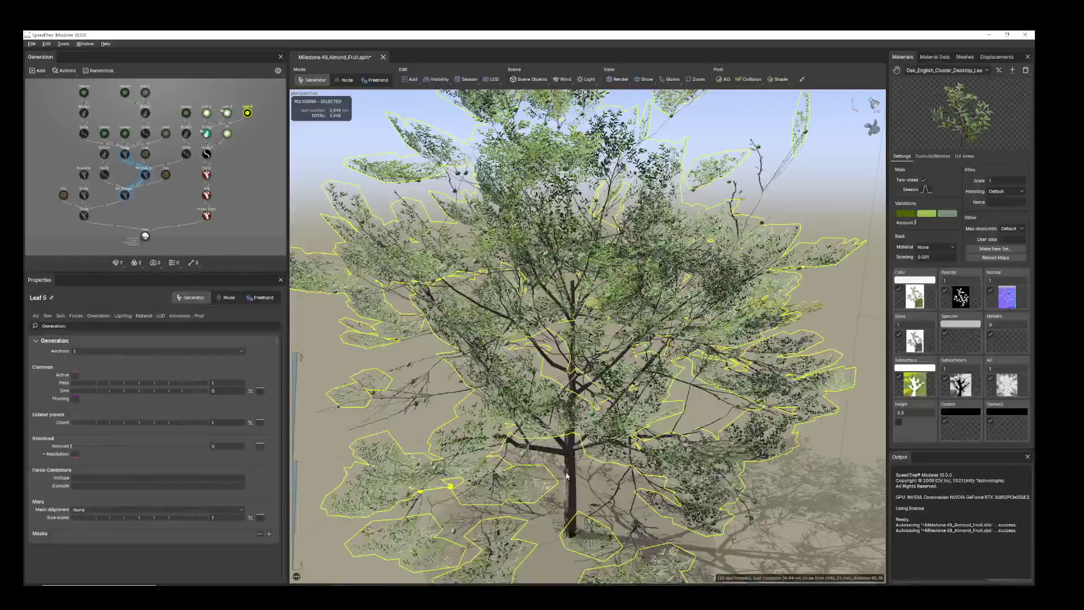
{"action": "left_click_drag", "start_coordinate": [569, 482], "coordinate": [406, 411]}
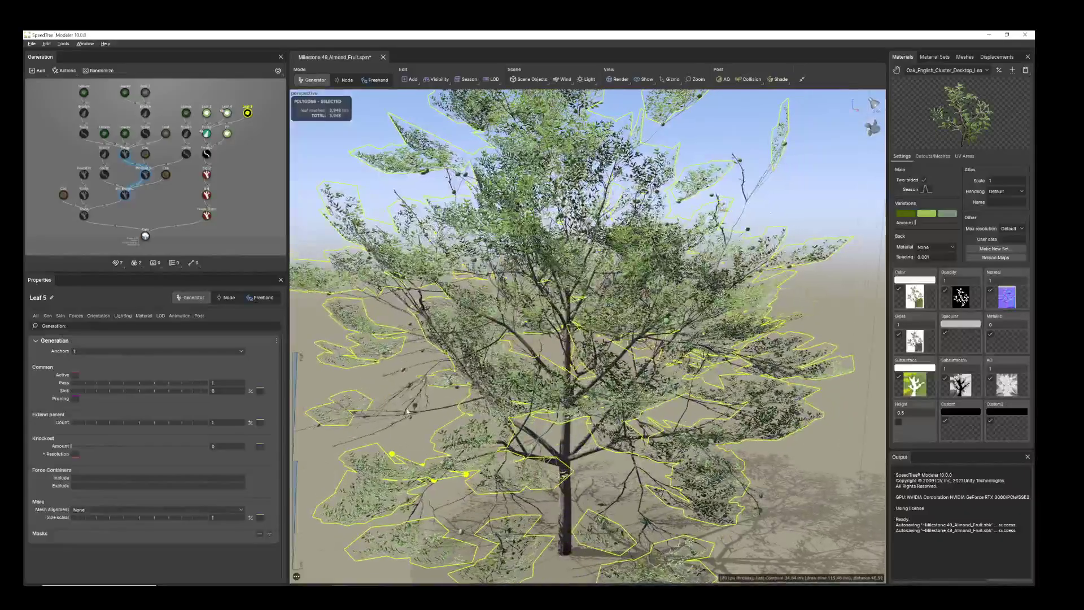
{"action": "scroll", "coordinate": [406, 411], "scroll_direction": "down", "scroll_amount": 2}
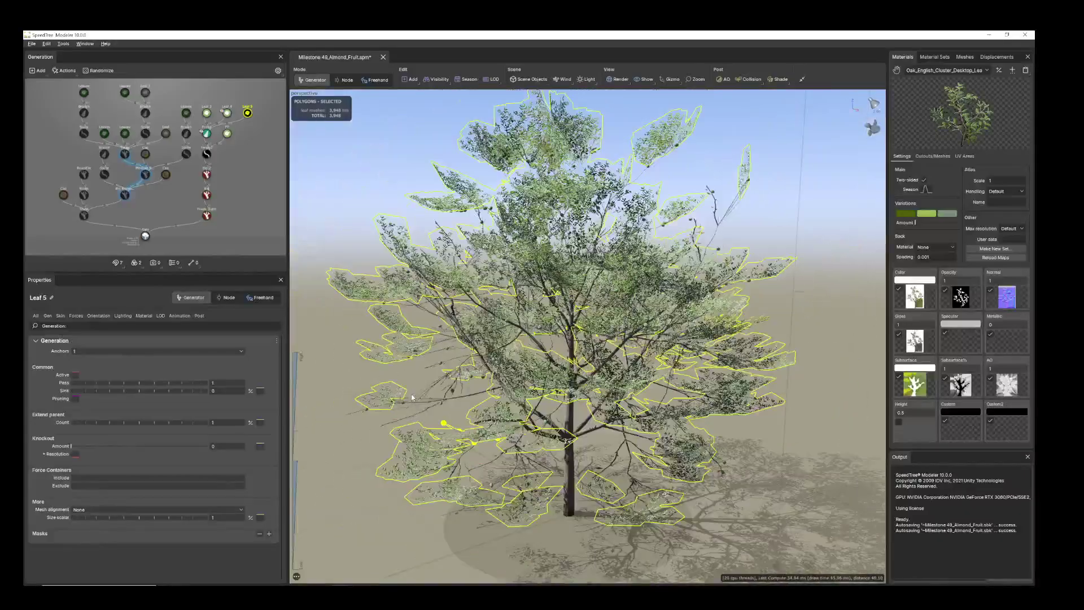
{"action": "scroll", "coordinate": [406, 411], "scroll_direction": "up", "scroll_amount": 4}
{"action": "middle_click_drag", "start_coordinate": [406, 411], "coordinate": [489, 359]}
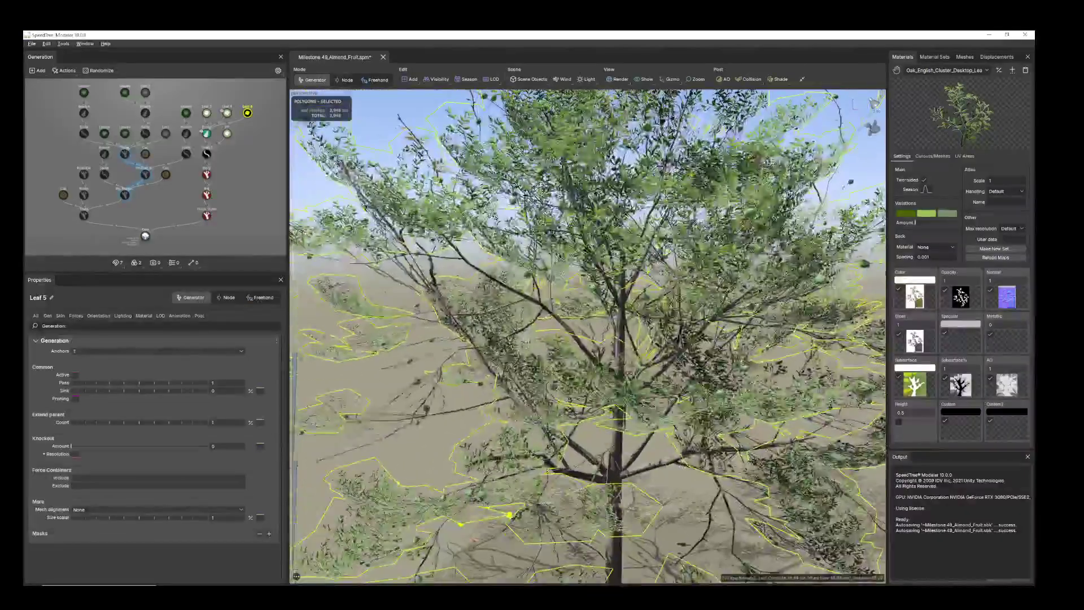
{"action": "scroll", "coordinate": [446, 400], "scroll_direction": "up", "scroll_amount": 5}
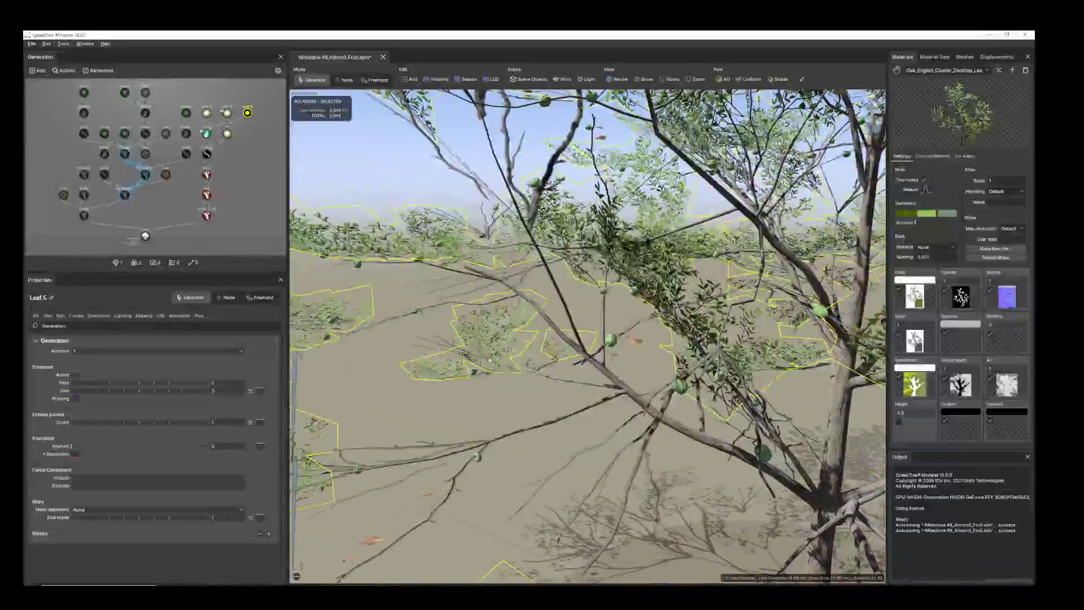
{"action": "scroll", "coordinate": [489, 359], "scroll_direction": "up", "scroll_amount": 2}
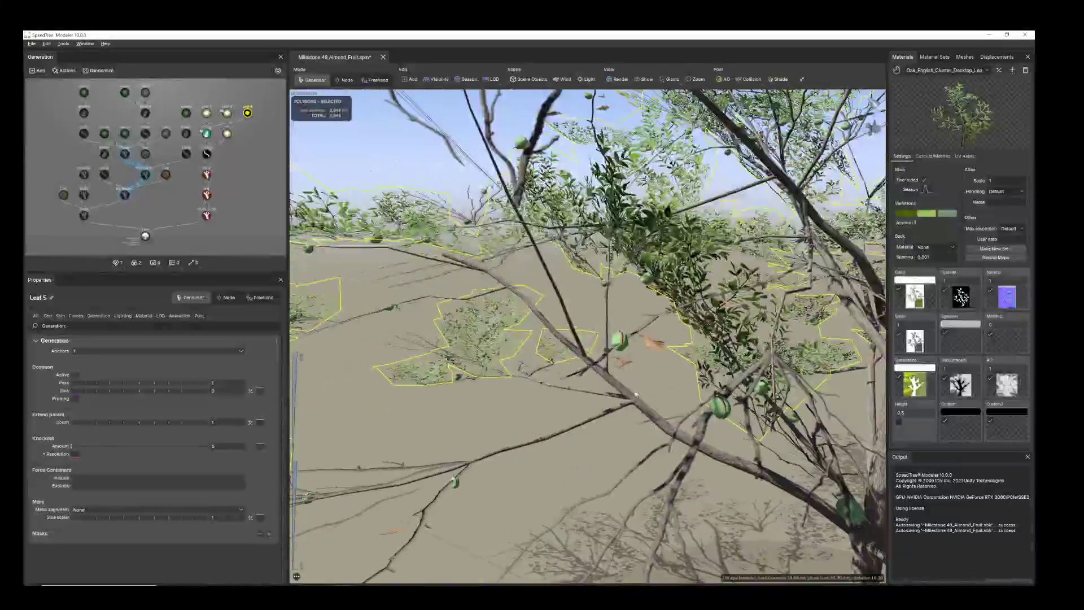
{"action": "left_click_drag", "start_coordinate": [489, 359], "coordinate": [624, 381]}
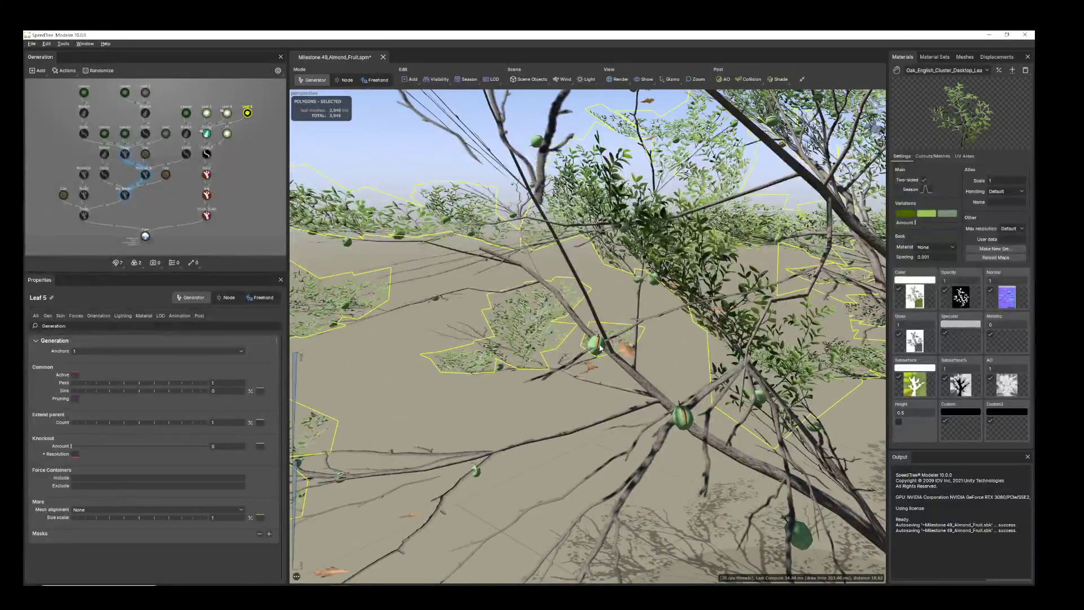
{"action": "left_click", "coordinate": [598, 346]}
{"action": "left_click_drag", "start_coordinate": [598, 346], "coordinate": [592, 316]}
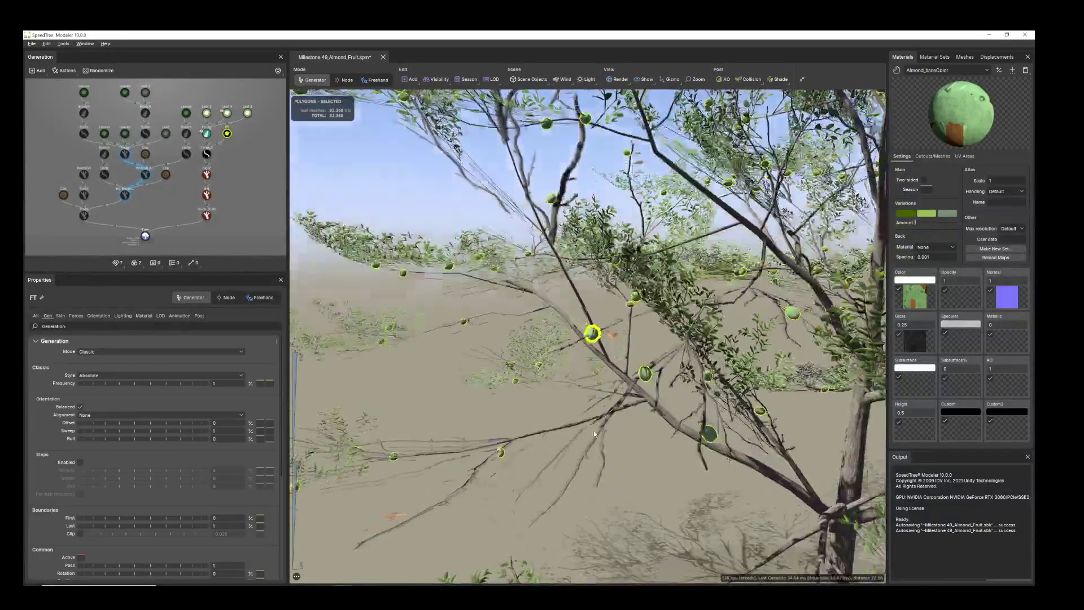
Switch to Maya, examine the split almond mesh and its stem from several sides, and return to SpeedTree
{"action": "scroll", "coordinate": [593, 325], "scroll_direction": "down", "scroll_amount": 2}
{"action": "mouse_move", "coordinate": [283, 585]}
{"action": "left_click", "coordinate": [238, 559]}
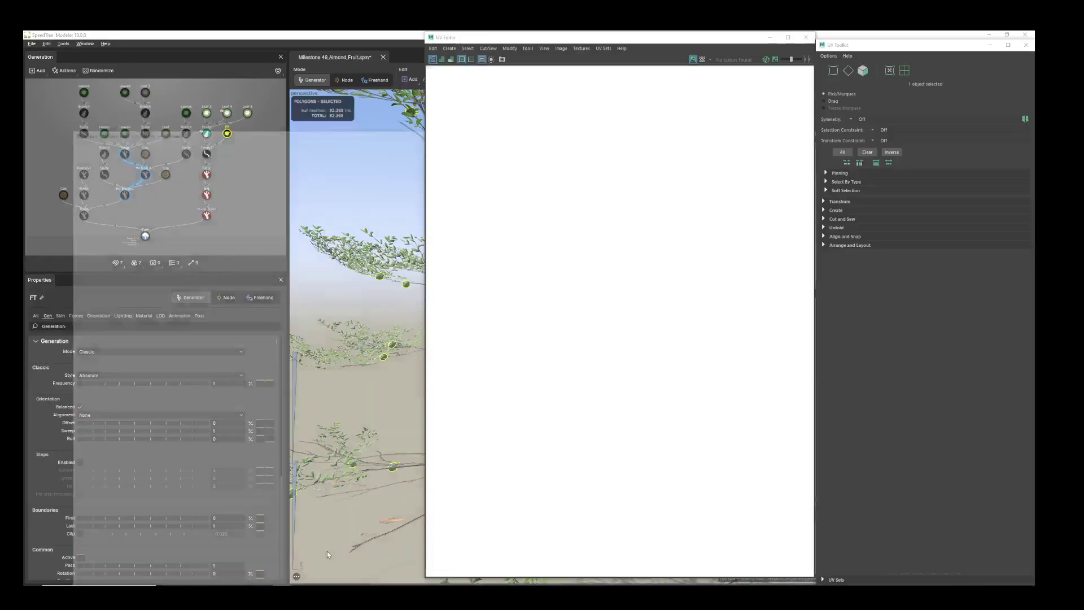
{"action": "left_click", "coordinate": [776, 36]}
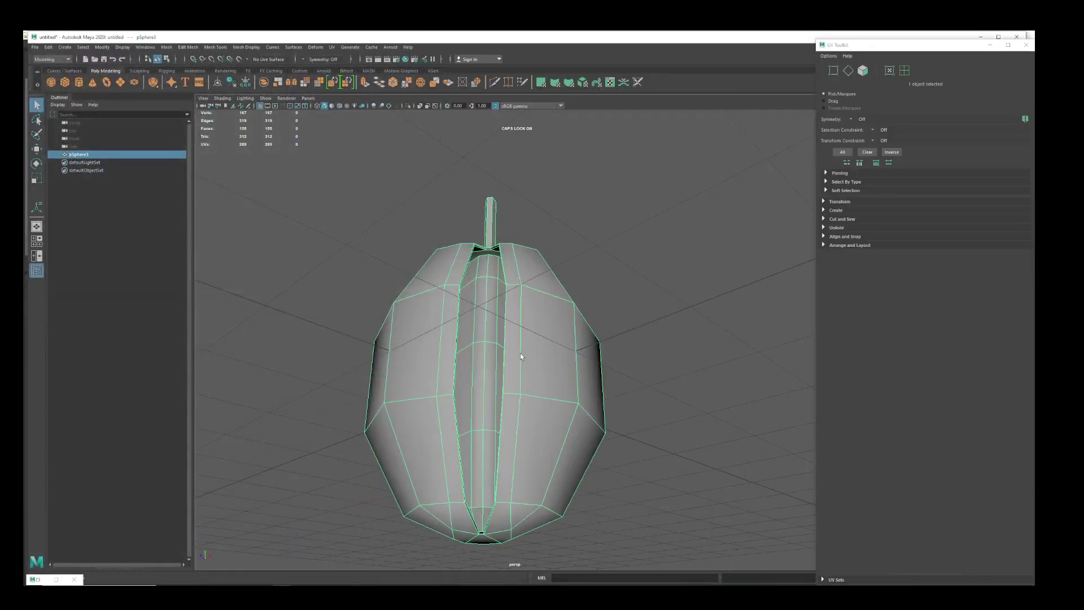
{"action": "left_click_drag", "start_coordinate": [662, 386], "coordinate": [553, 414], "text": "alt"}
{"action": "left_click_drag", "start_coordinate": [436, 470], "coordinate": [496, 479], "text": "alt"}
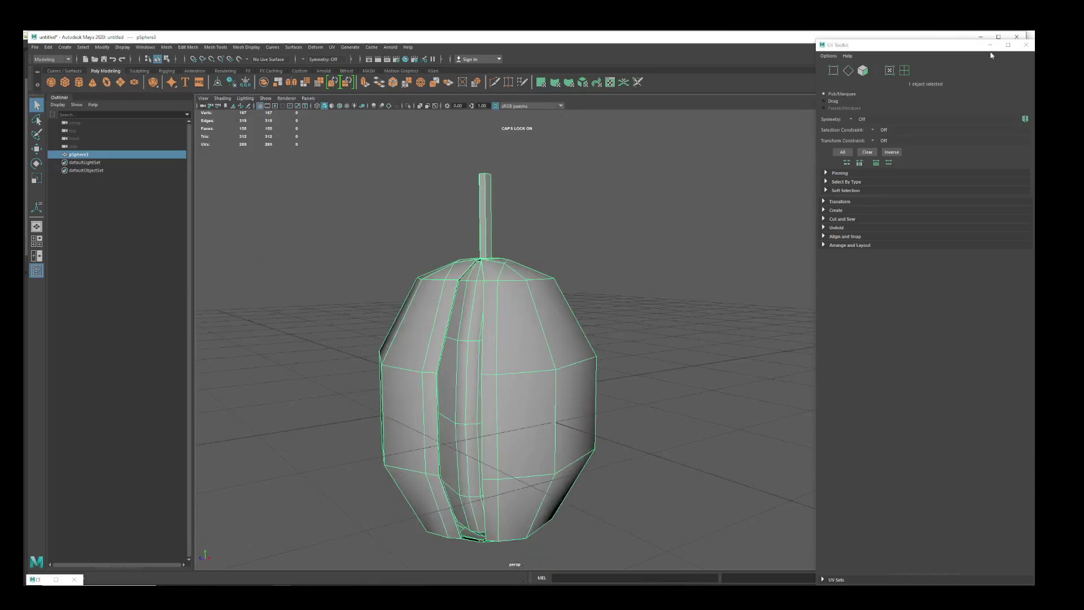
{"action": "left_click", "coordinate": [989, 45]}
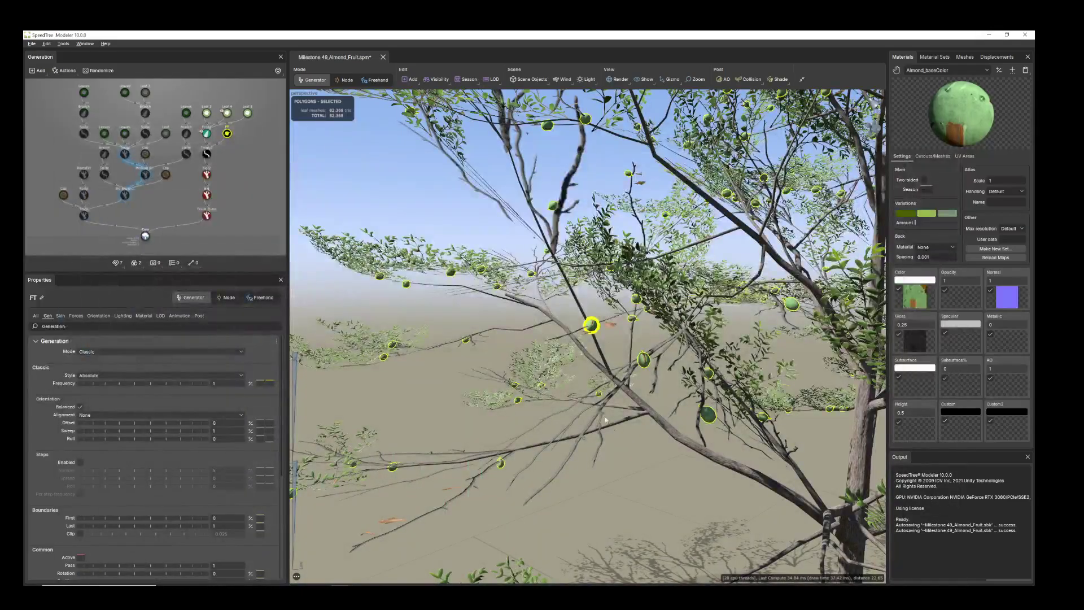
Select the central trunk in the tree view and add a Cap generator to Trunk_Tube
{"action": "left_click", "coordinate": [629, 455]}
{"action": "scroll", "coordinate": [629, 455], "scroll_direction": "down", "scroll_amount": 3}
{"action": "left_click_drag", "start_coordinate": [628, 455], "coordinate": [652, 389]}
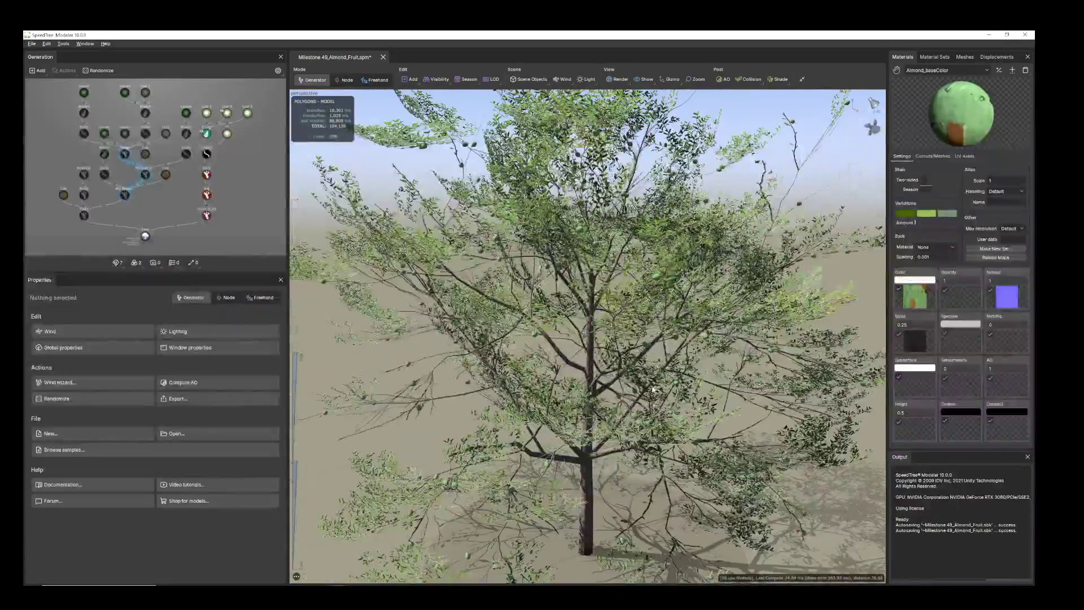
{"action": "left_click_drag", "start_coordinate": [274, 224], "coordinate": [327, 193]}
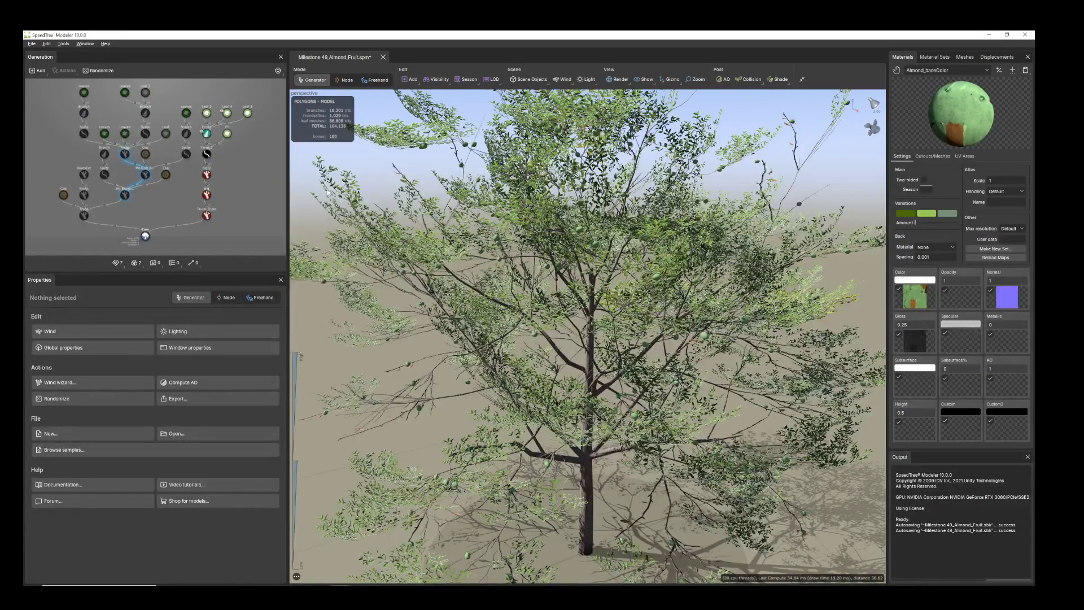
{"action": "left_click", "coordinate": [590, 367]}
{"action": "scroll", "coordinate": [590, 366], "scroll_direction": "up", "scroll_amount": 5}
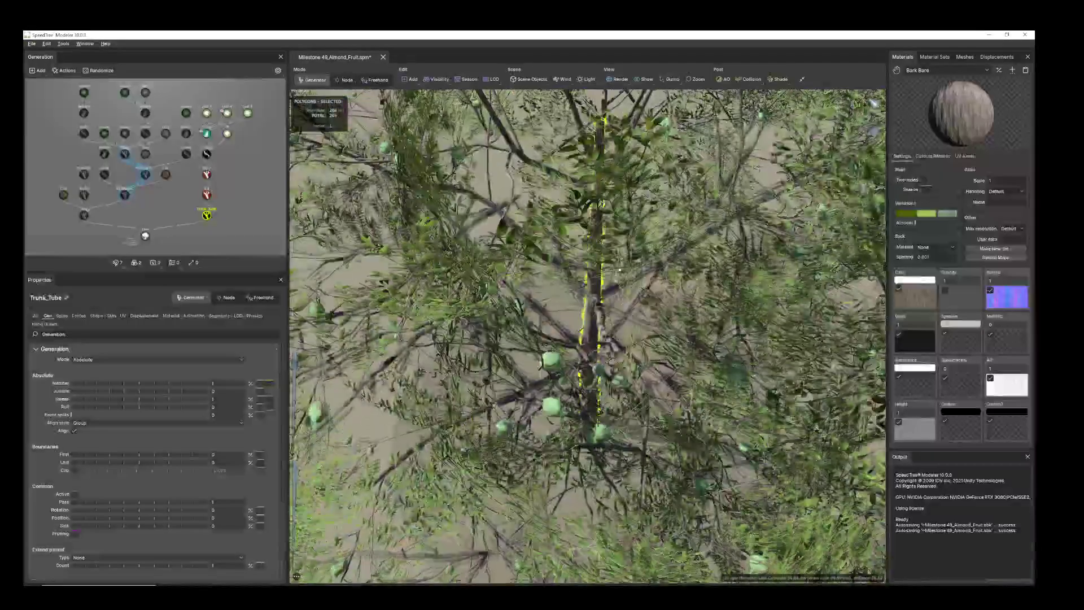
{"action": "left_click_drag", "start_coordinate": [620, 270], "coordinate": [612, 317]}
{"action": "scroll", "coordinate": [157, 168], "scroll_direction": "up", "scroll_amount": 3}
{"action": "middle_click_drag", "start_coordinate": [247, 222], "coordinate": [188, 135]}
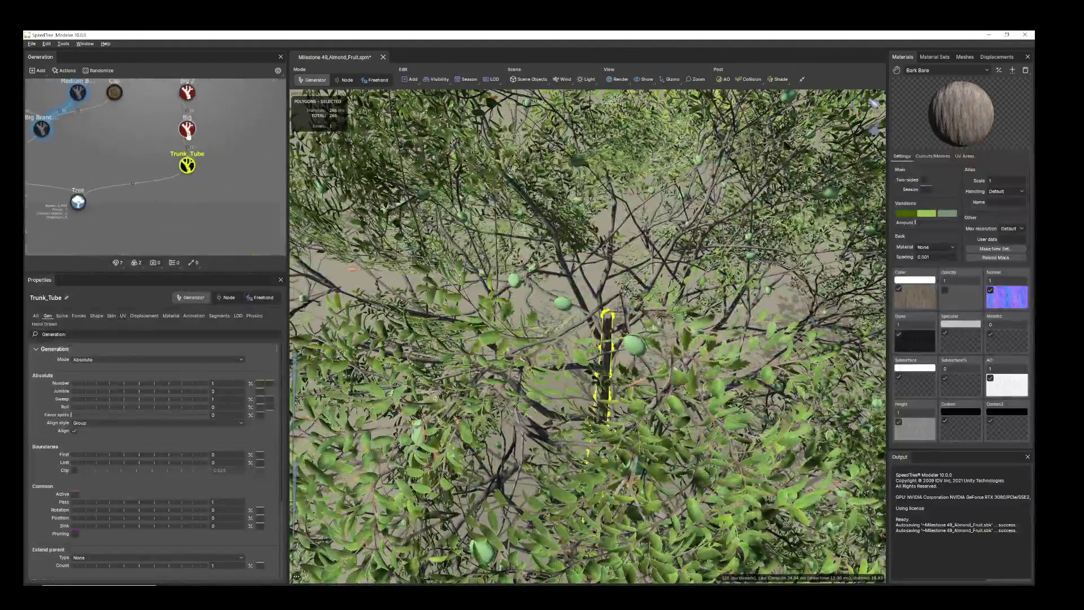
{"action": "right_click", "coordinate": [192, 169]}
{"action": "mouse_move", "coordinate": [242, 173]}
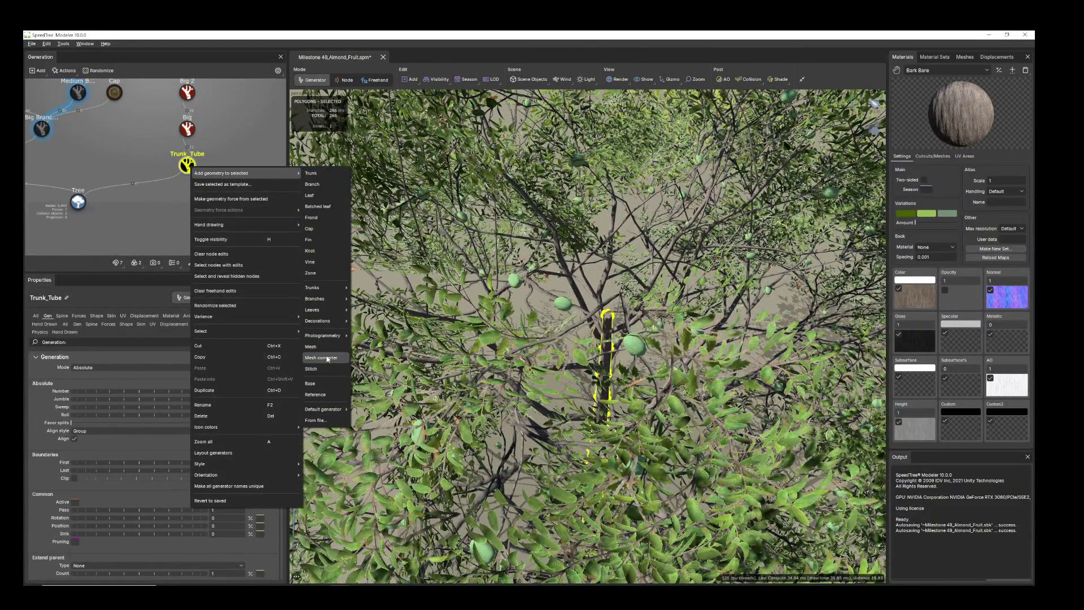
{"action": "left_click", "coordinate": [309, 228]}
{"action": "left_click_drag", "start_coordinate": [594, 312], "coordinate": [608, 306]}
Assign the Bark Base material to the new trunk cap and clear the selection
{"action": "left_click", "coordinate": [121, 316]}
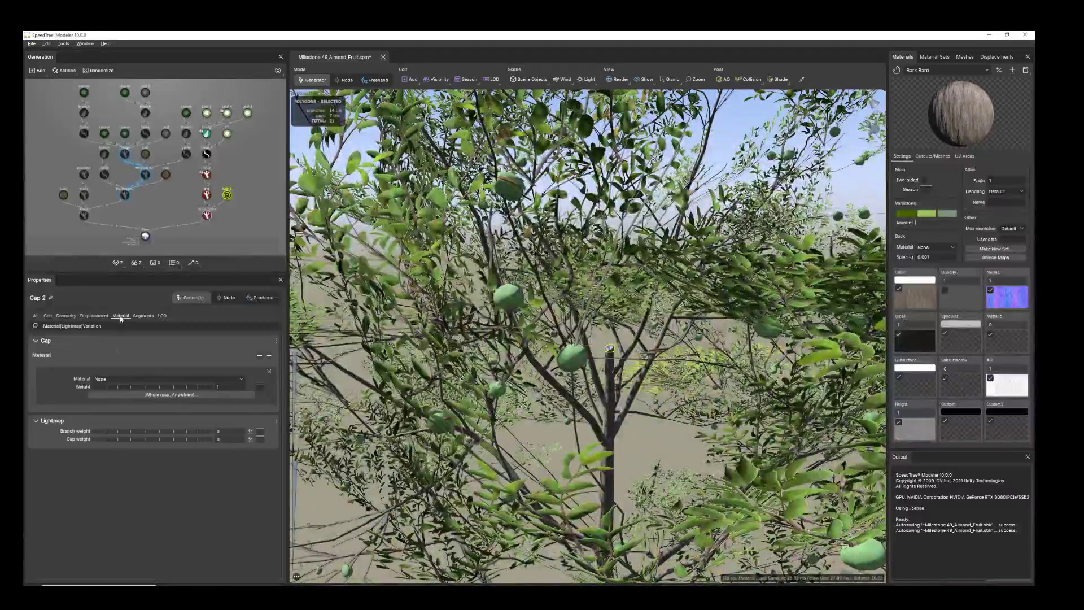
{"action": "left_click", "coordinate": [171, 377]}
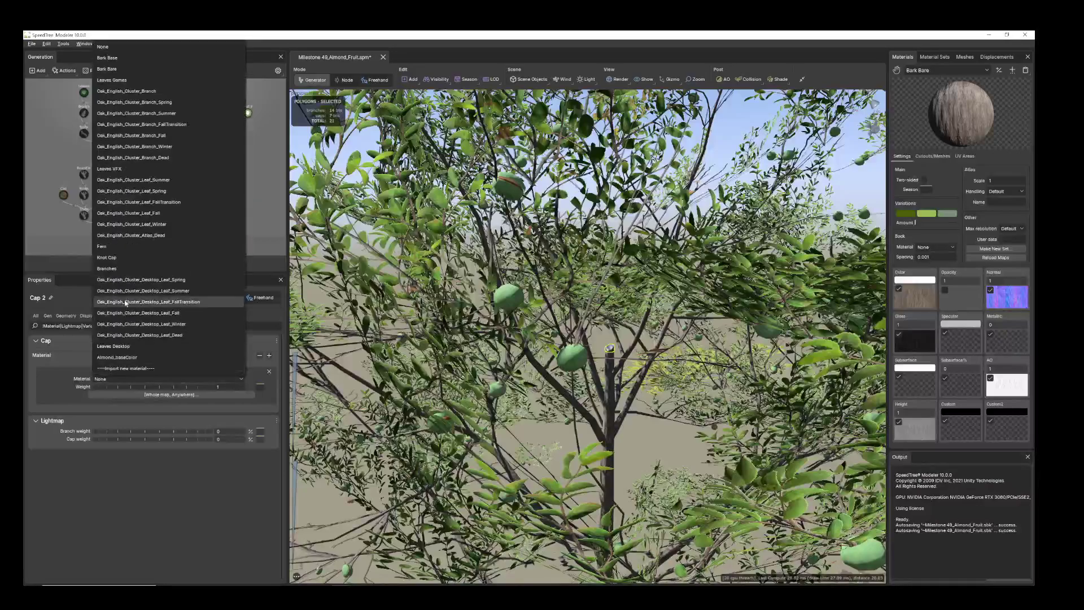
{"action": "left_click", "coordinate": [136, 59]}
{"action": "scroll", "coordinate": [614, 329], "scroll_direction": "down", "scroll_amount": 6}
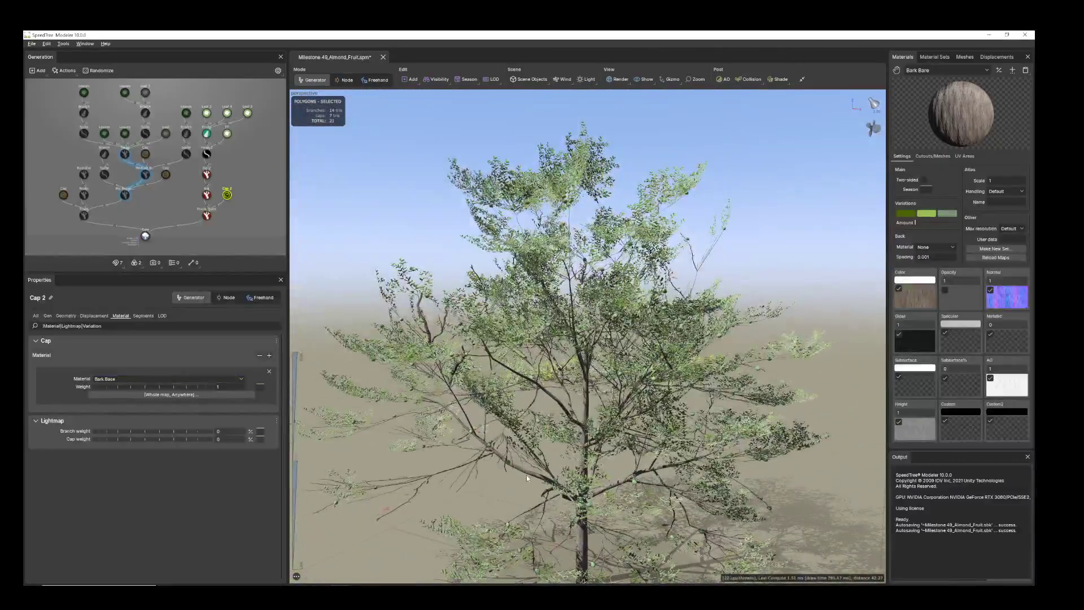
{"action": "left_click", "coordinate": [399, 201]}
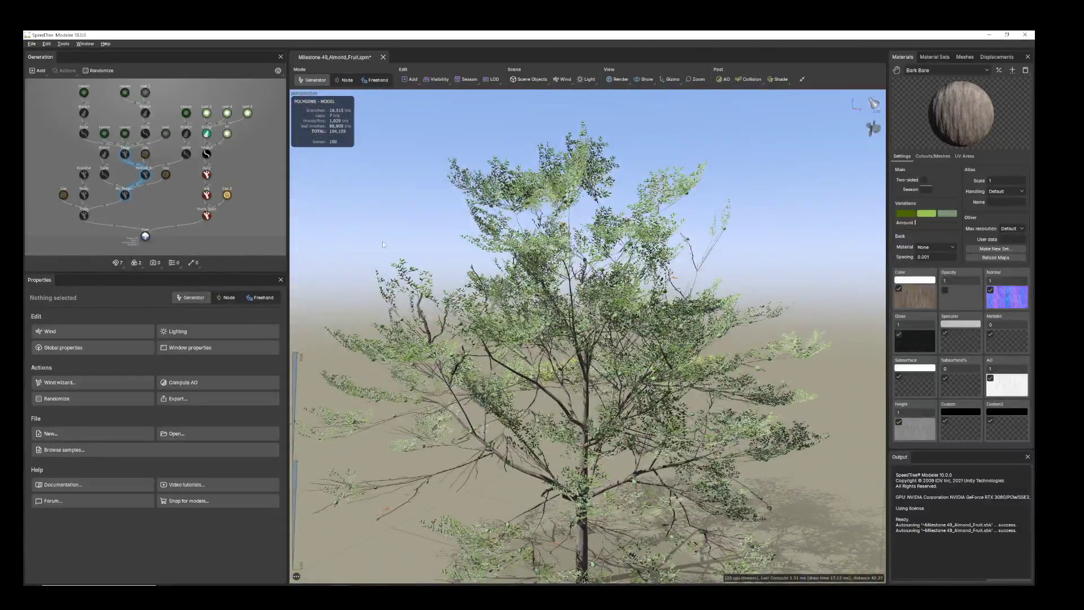
Select the Cap 2, Big 2 and FT generators one after another to examine which tree parts each one produces
{"action": "left_click", "coordinate": [228, 197]}
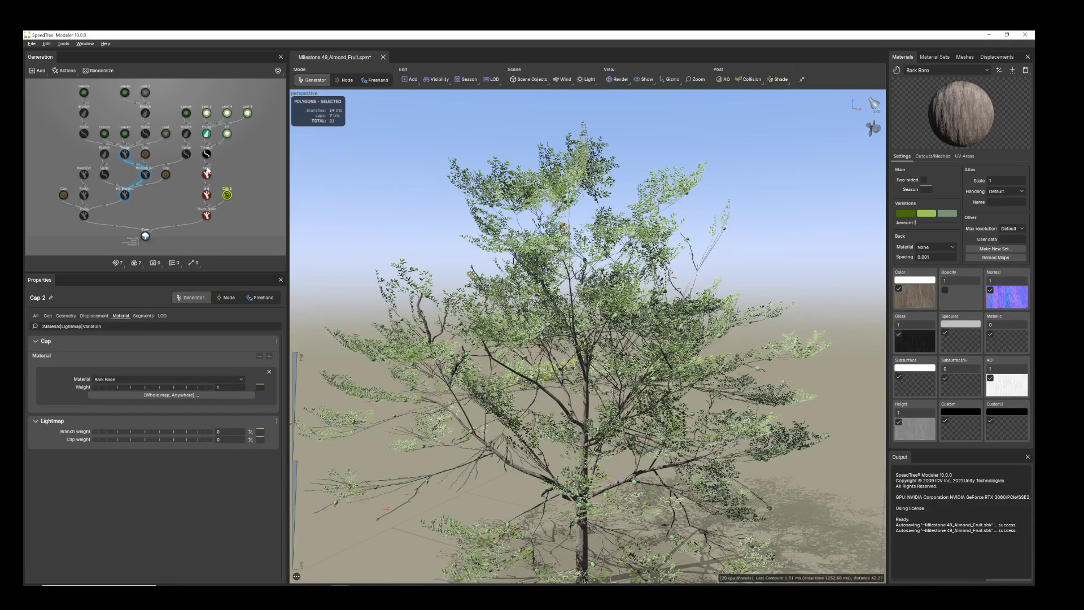
{"action": "left_click", "coordinate": [207, 175]}
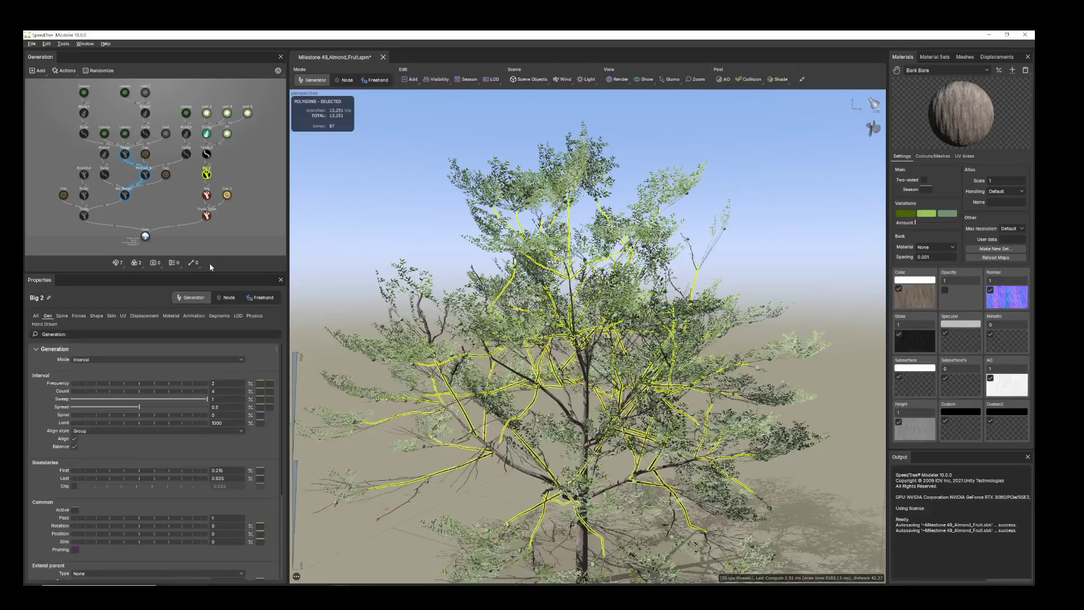
{"action": "left_click", "coordinate": [227, 134]}
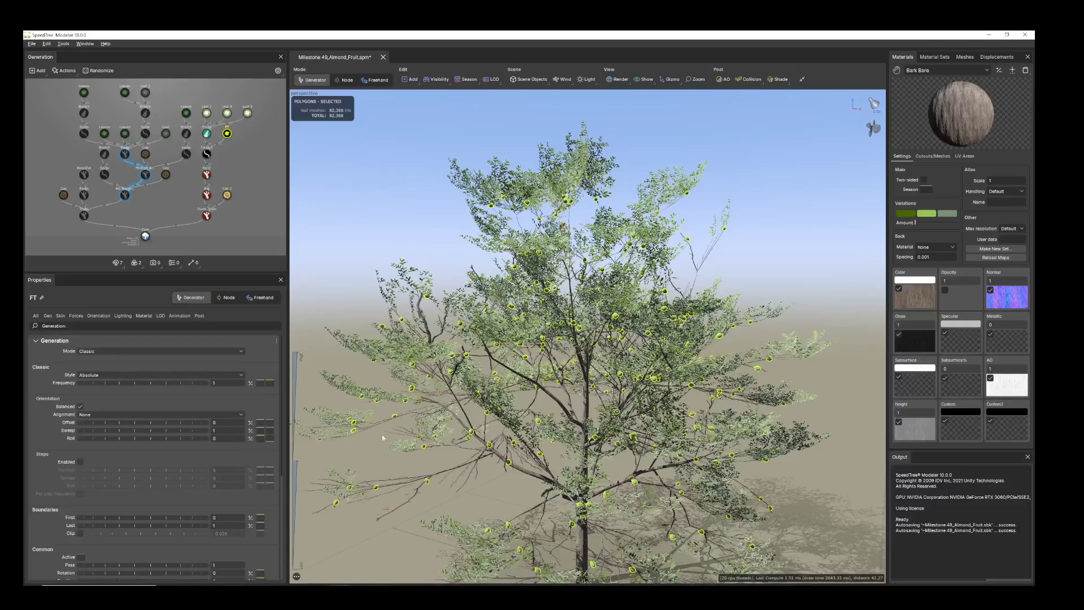
{"action": "scroll", "coordinate": [383, 438], "scroll_direction": "down", "scroll_amount": 3}
Select all generators of the Trunk_Tube tree and hide them
{"action": "left_click_drag", "start_coordinate": [382, 438], "coordinate": [206, 113]}
{"action": "scroll", "coordinate": [331, 254], "scroll_direction": "up", "scroll_amount": 3}
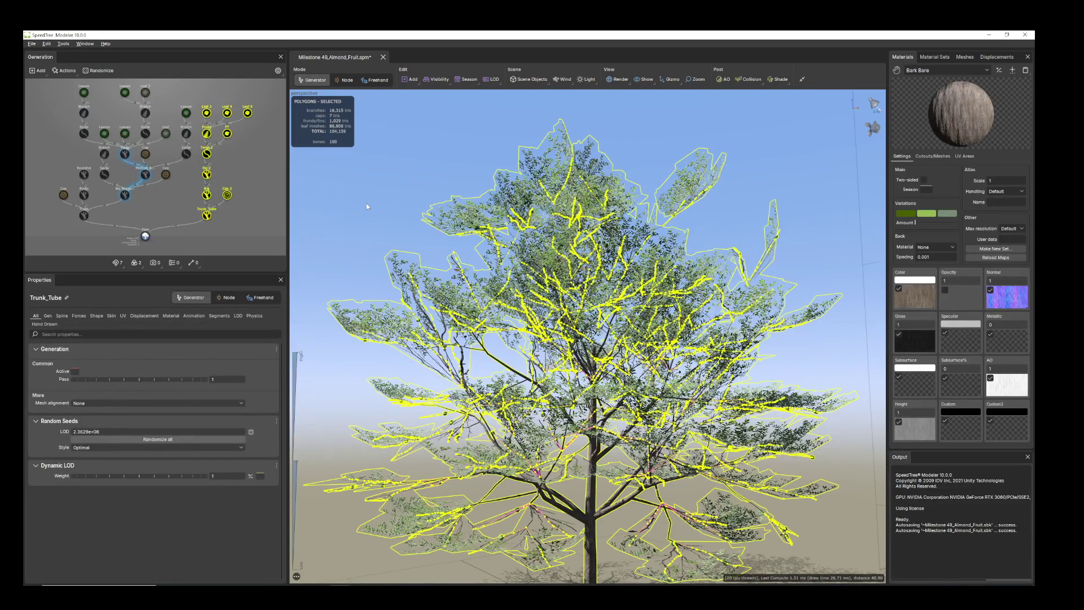
{"action": "key", "text": "h"}
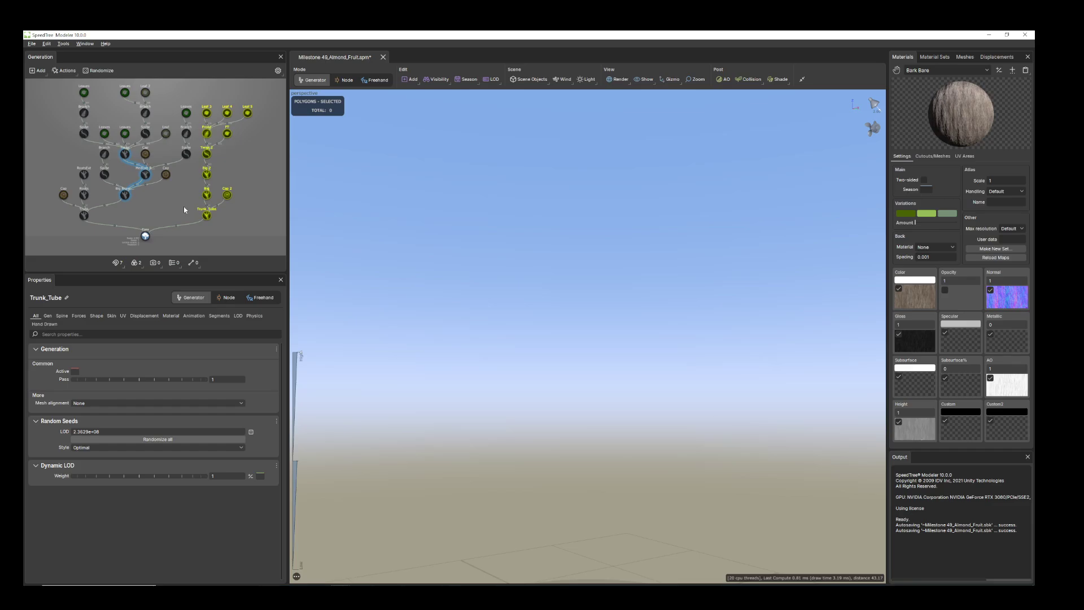
Show all branch, twig, cap and leaf generators of the other tree and select its Trunk generator
{"action": "left_click_drag", "start_coordinate": [194, 207], "coordinate": [23, 110]}
{"action": "left_click_drag", "start_coordinate": [23, 88], "coordinate": [23, 89]}
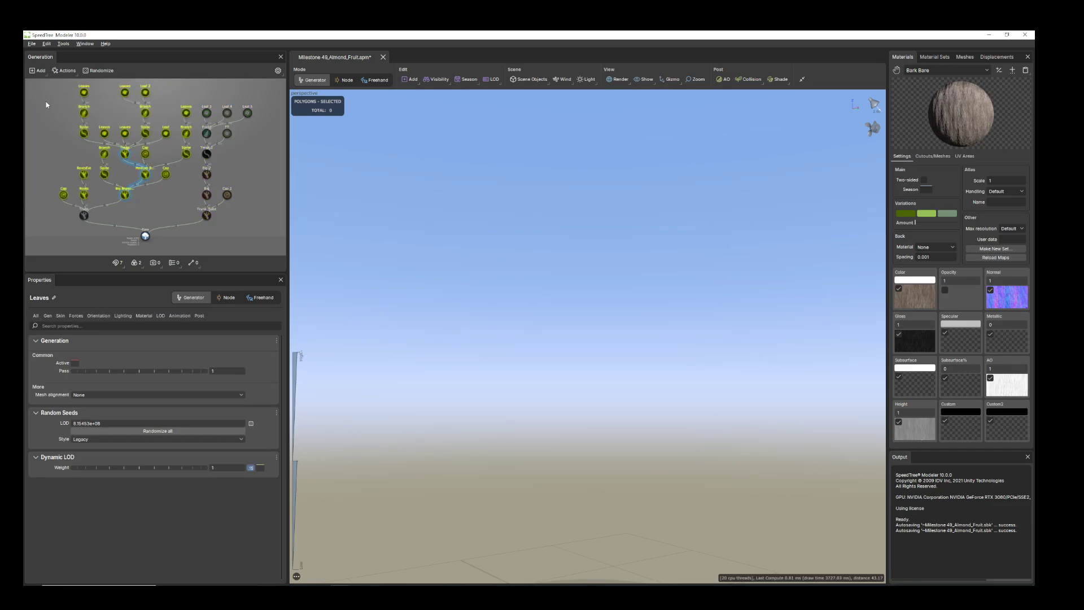
{"action": "left_click", "coordinate": [84, 218]}
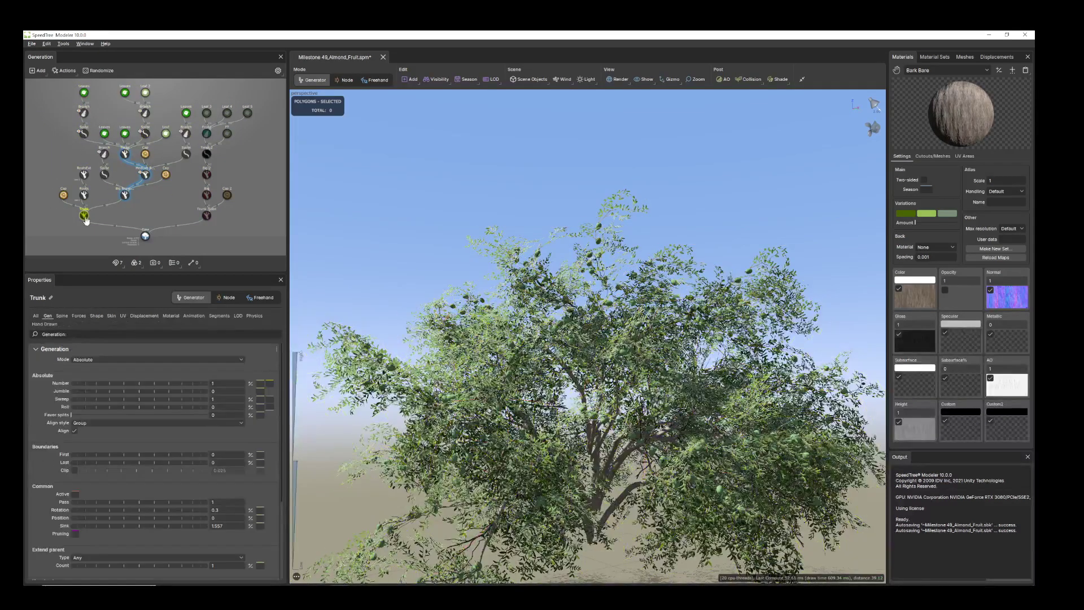
{"action": "scroll", "coordinate": [643, 438], "scroll_direction": "down", "scroll_amount": 4}
{"action": "scroll", "coordinate": [678, 400], "scroll_direction": "up", "scroll_amount": 4}
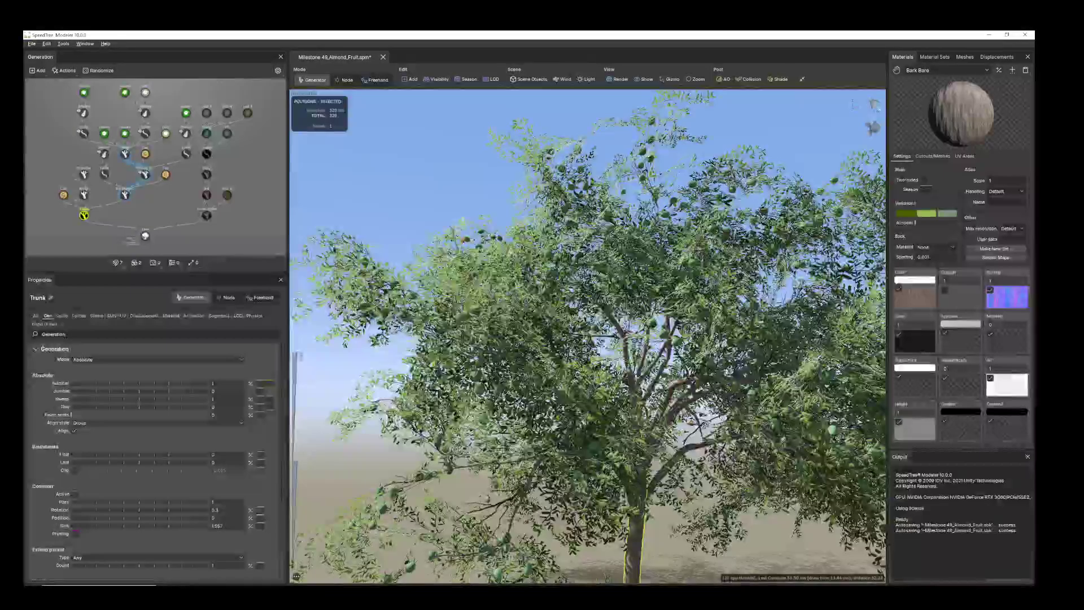
{"action": "middle_click_drag", "start_coordinate": [679, 401], "coordinate": [620, 395]}
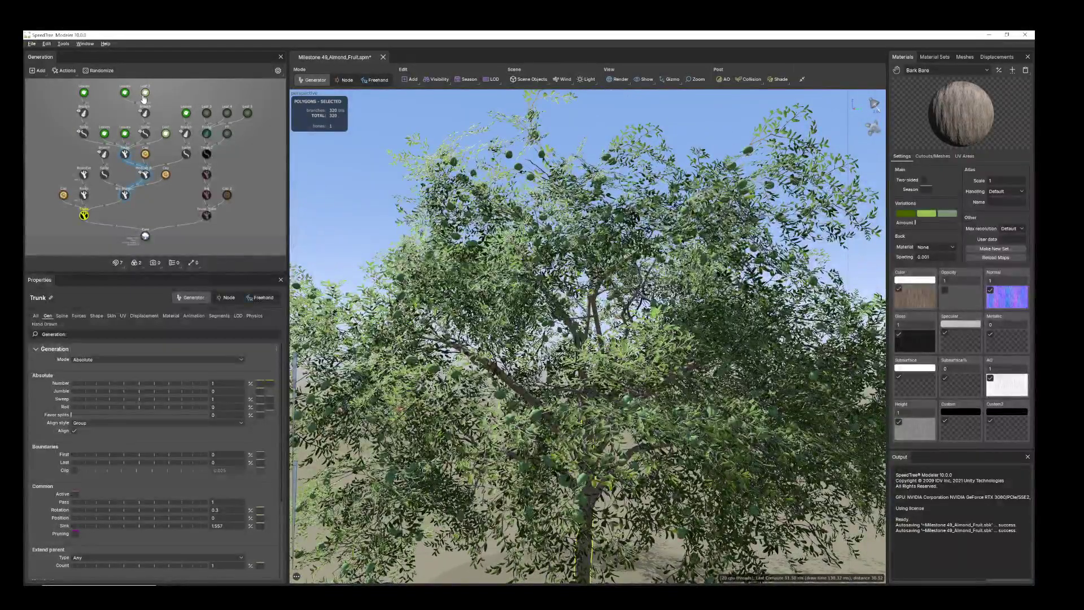
Hide the almonds generated by Leaf 2 in the canopy
{"action": "left_click", "coordinate": [145, 93]}
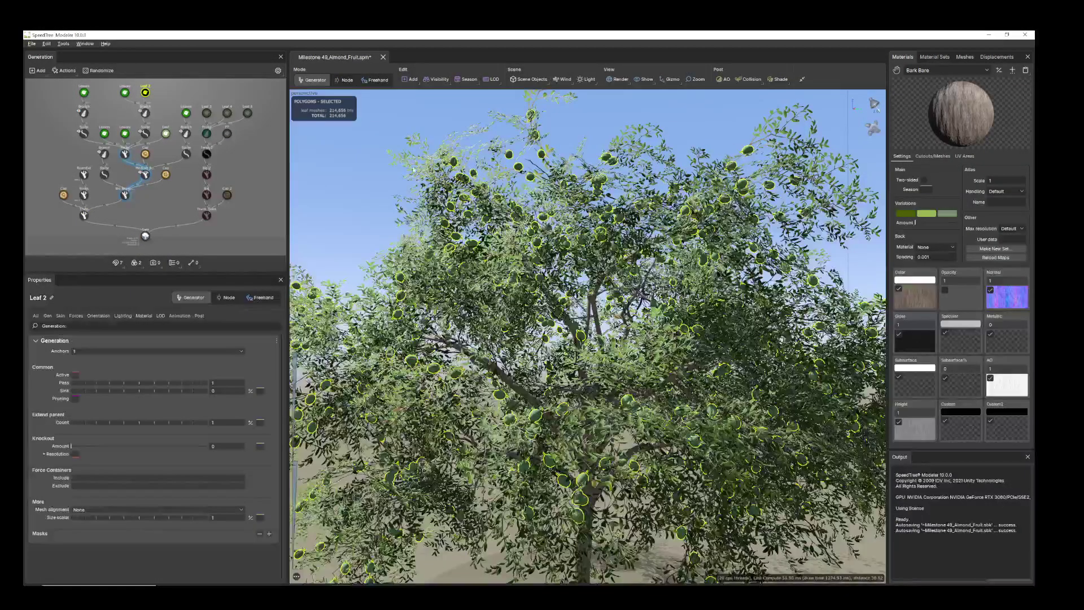
{"action": "scroll", "coordinate": [601, 355], "scroll_direction": "down", "scroll_amount": 4}
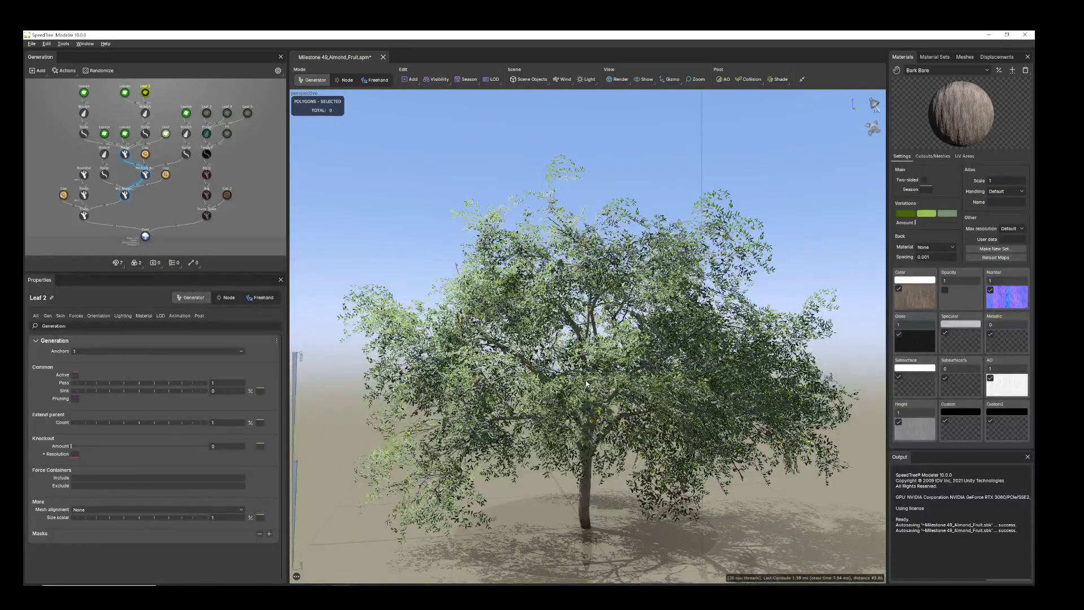
{"action": "scroll", "coordinate": [602, 355], "scroll_direction": "up", "scroll_amount": 4}
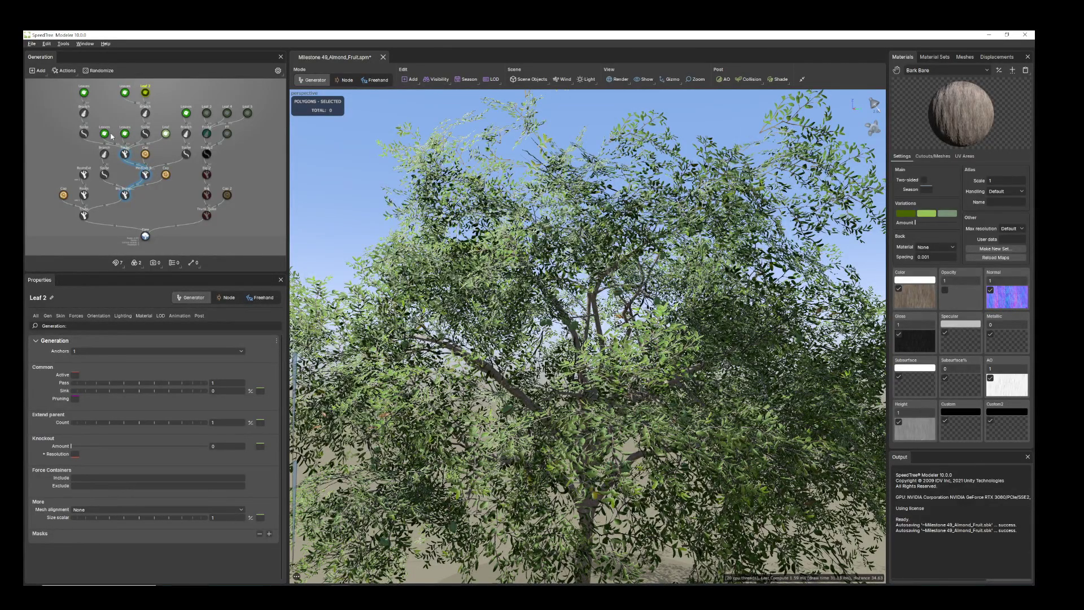
Select the Leaf generator that produces the remaining almonds and review its available generation modes
{"action": "left_click", "coordinate": [165, 137]}
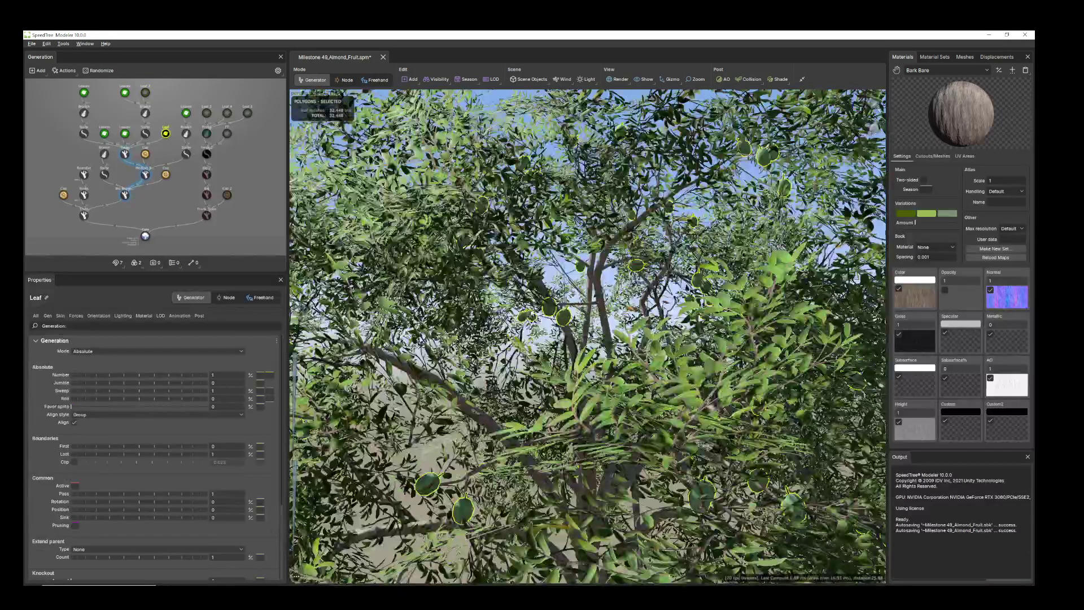
{"action": "scroll", "coordinate": [587, 337], "scroll_direction": "down", "scroll_amount": 5}
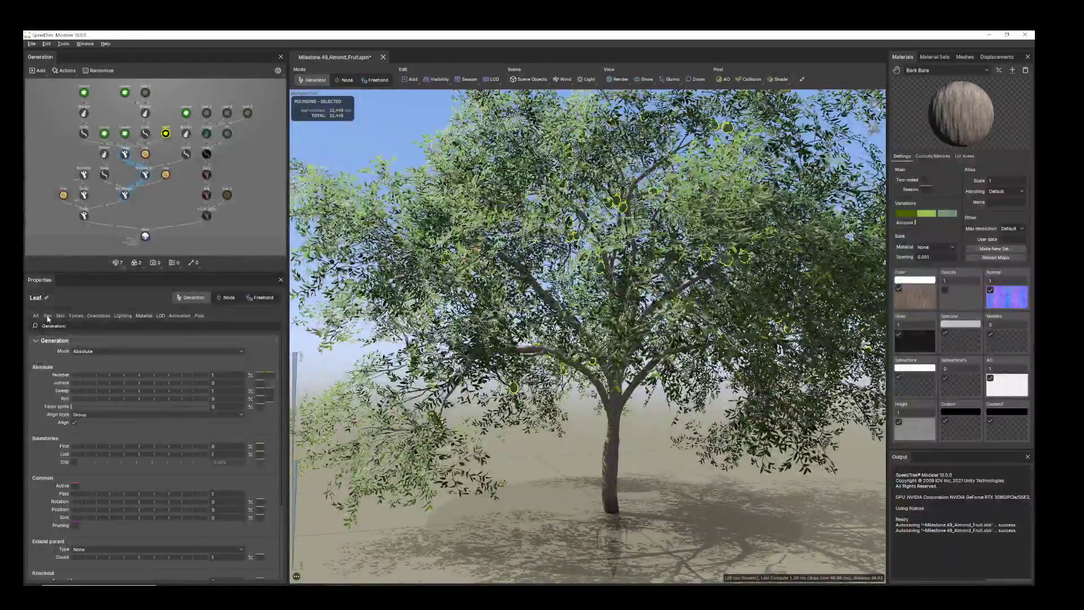
{"action": "left_click", "coordinate": [103, 352]}
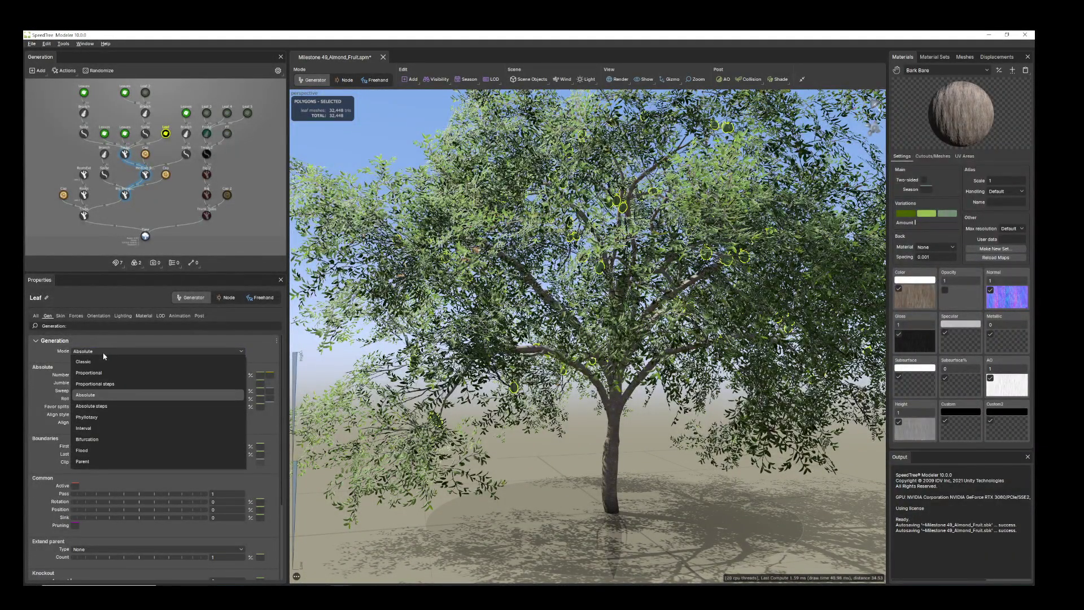
{"action": "left_click", "coordinate": [103, 353]}
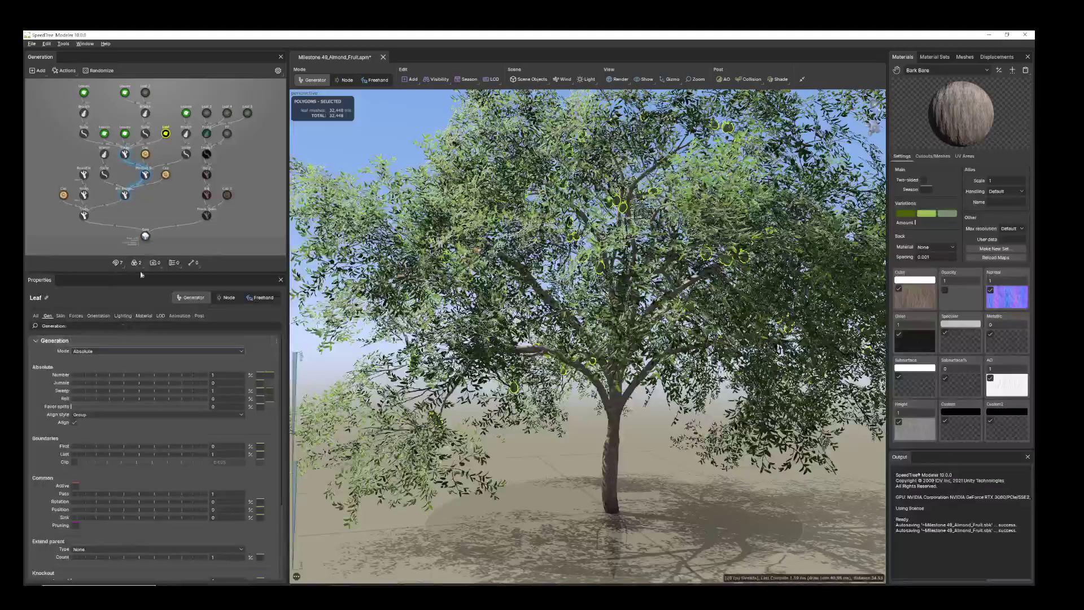
Select the Twigs generator, inspect the canopy from several angles, and select a Medium Branches limb for a close look
{"action": "left_click", "coordinate": [125, 154]}
{"action": "scroll", "coordinate": [688, 305], "scroll_direction": "up", "scroll_amount": 5}
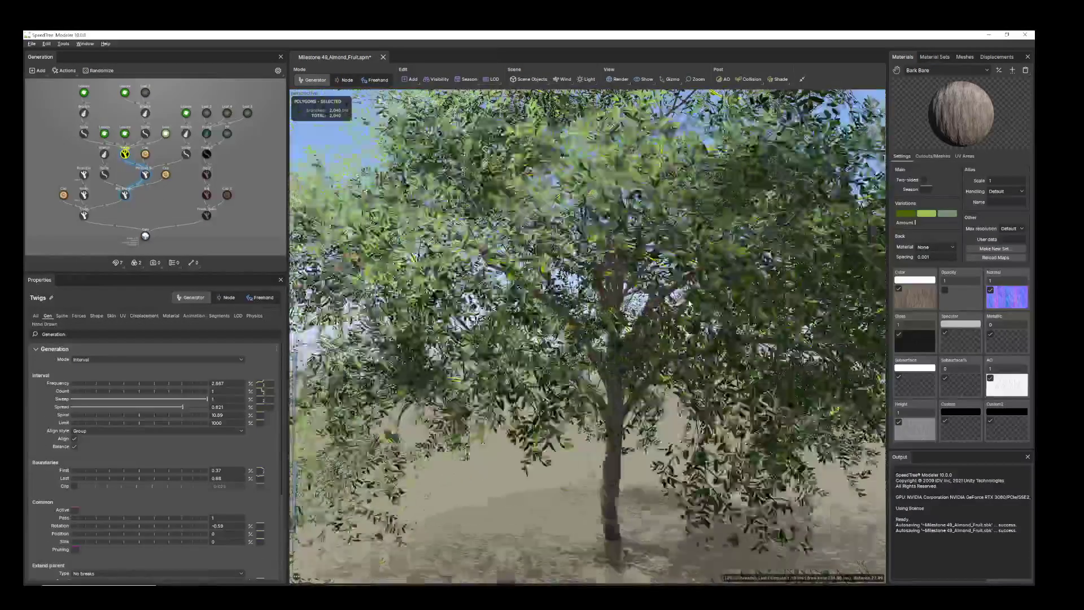
{"action": "scroll", "coordinate": [688, 303], "scroll_direction": "down", "scroll_amount": 3}
{"action": "left_click_drag", "start_coordinate": [689, 303], "coordinate": [718, 382]}
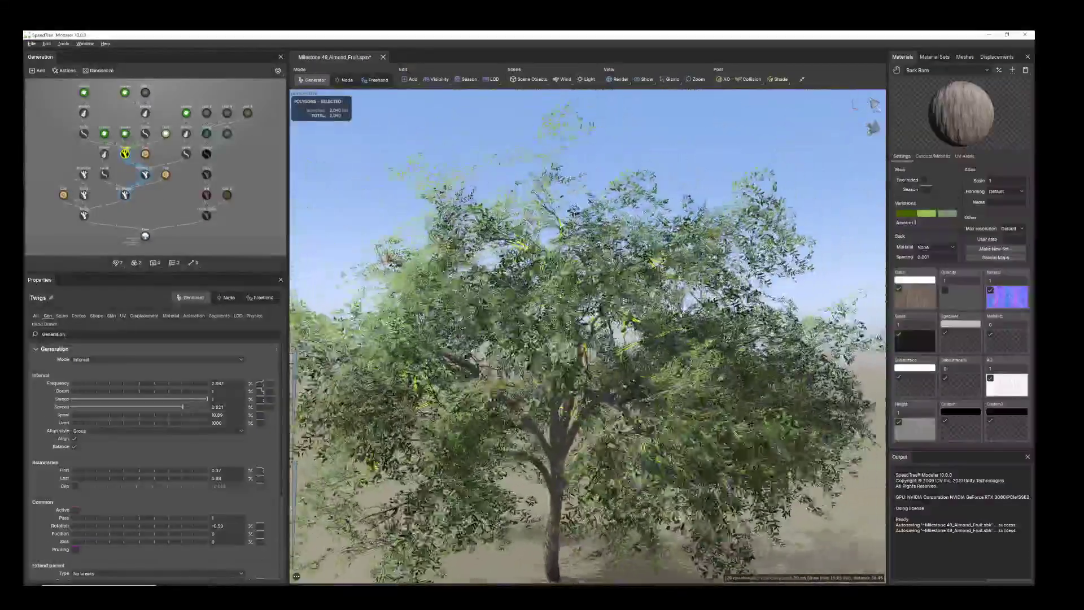
{"action": "scroll", "coordinate": [718, 383], "scroll_direction": "up", "scroll_amount": 3}
{"action": "scroll", "coordinate": [717, 383], "scroll_direction": "down", "scroll_amount": 6}
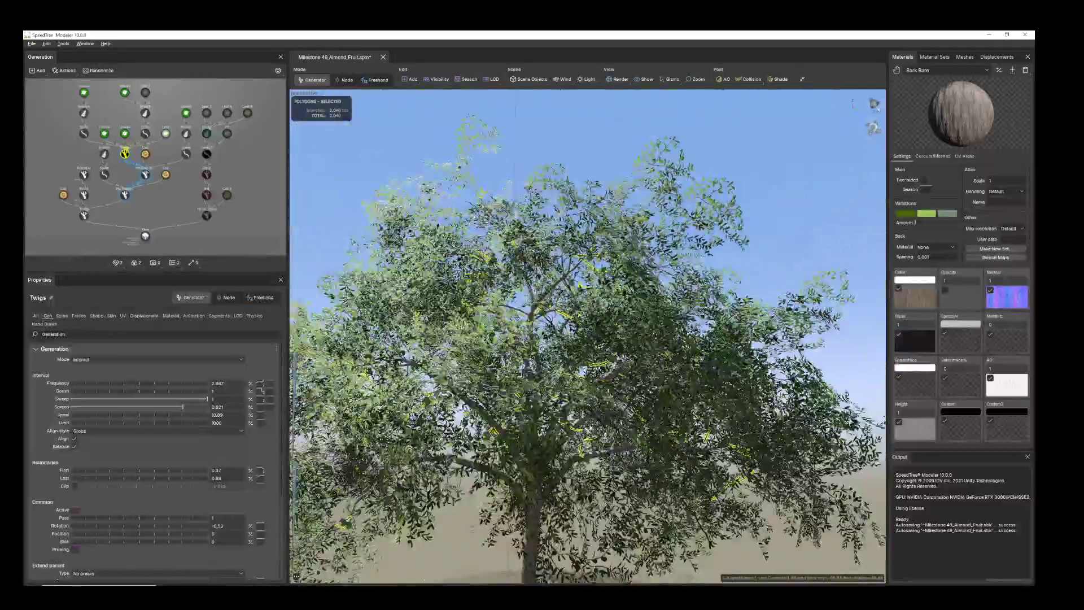
{"action": "scroll", "coordinate": [717, 383], "scroll_direction": "up", "scroll_amount": 2}
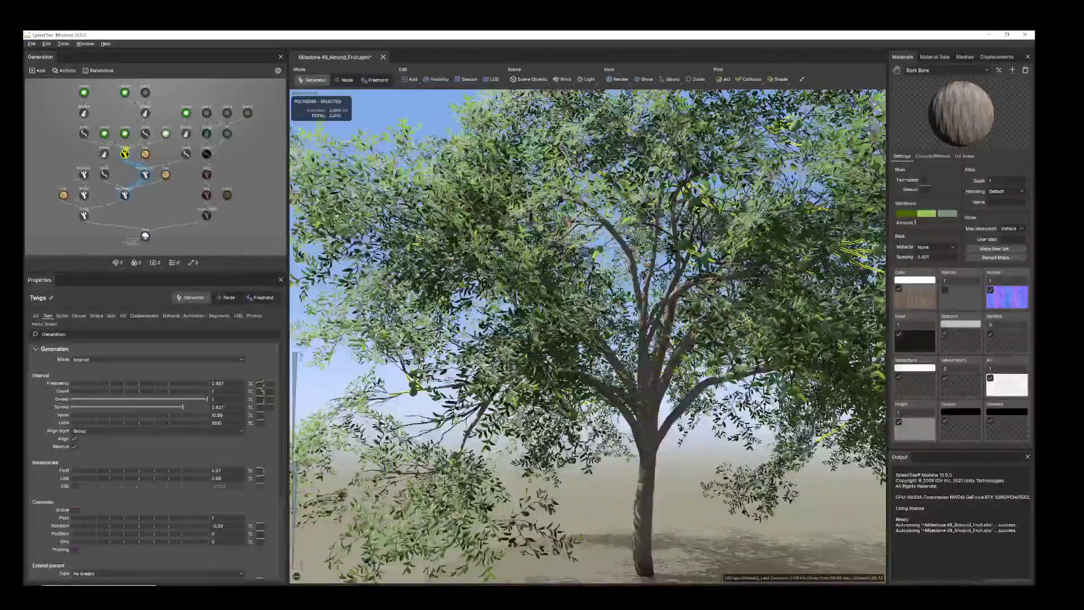
{"action": "left_click_drag", "start_coordinate": [718, 383], "coordinate": [734, 434]}
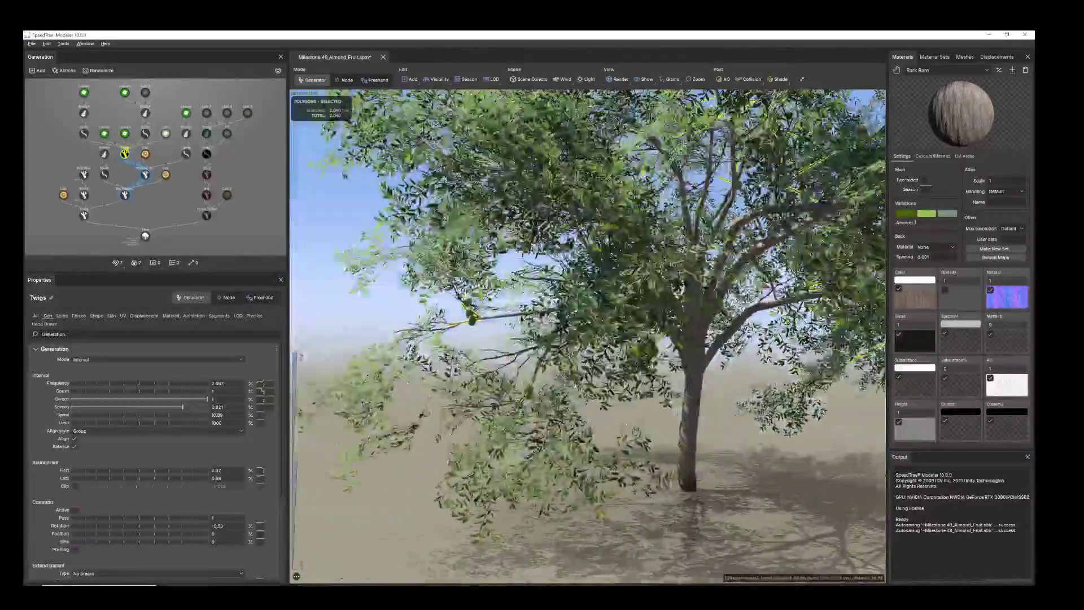
{"action": "left_click", "coordinate": [536, 376]}
{"action": "scroll", "coordinate": [631, 355], "scroll_direction": "up", "scroll_amount": 4}
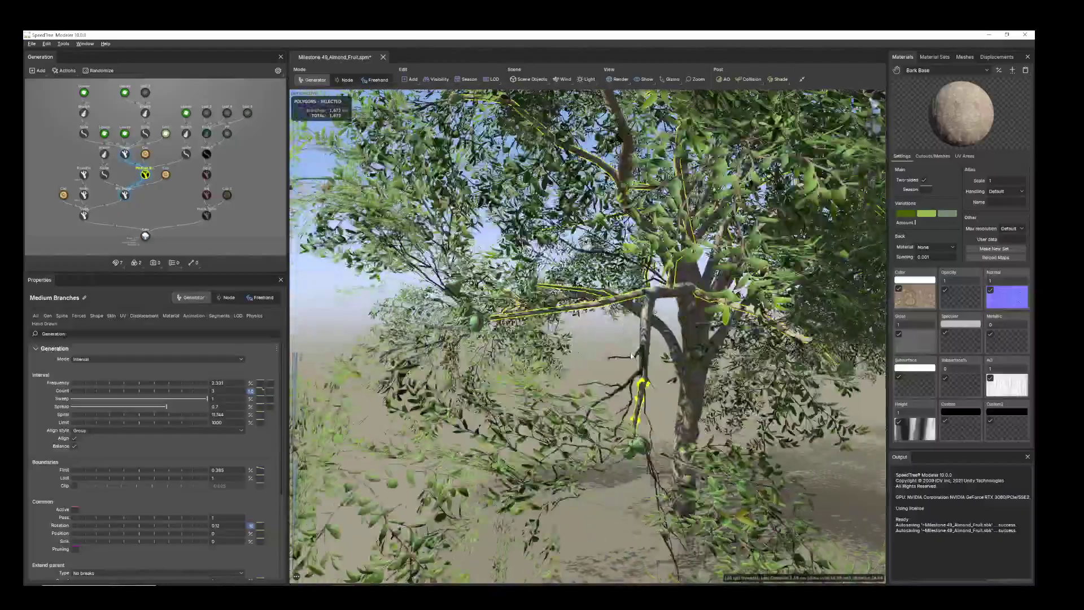
Inspect the lower limbs of the denser tree, select one Medium Branches limb, and reselect the whole Medium Branches generator with the full tree in view
{"action": "left_click_drag", "start_coordinate": [631, 355], "coordinate": [550, 327]}
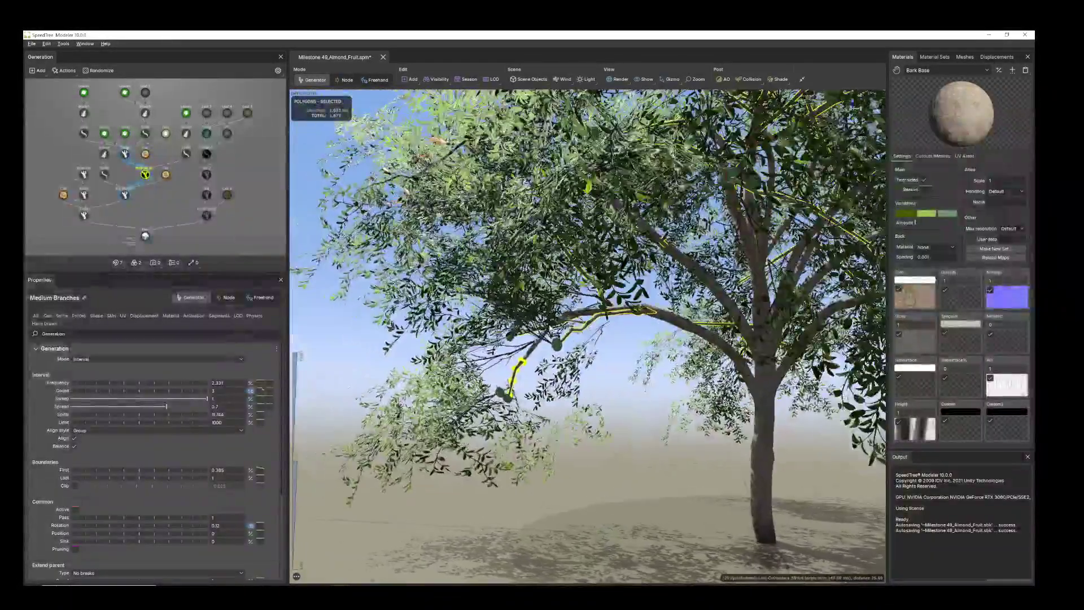
{"action": "left_click_drag", "start_coordinate": [608, 405], "coordinate": [537, 348]}
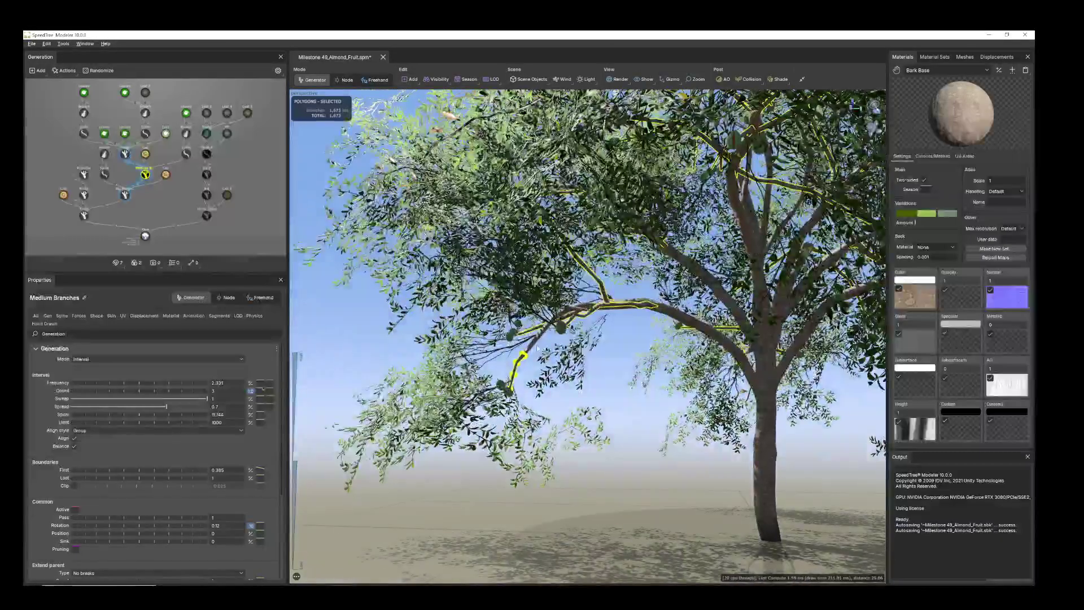
{"action": "left_click", "coordinate": [620, 306]}
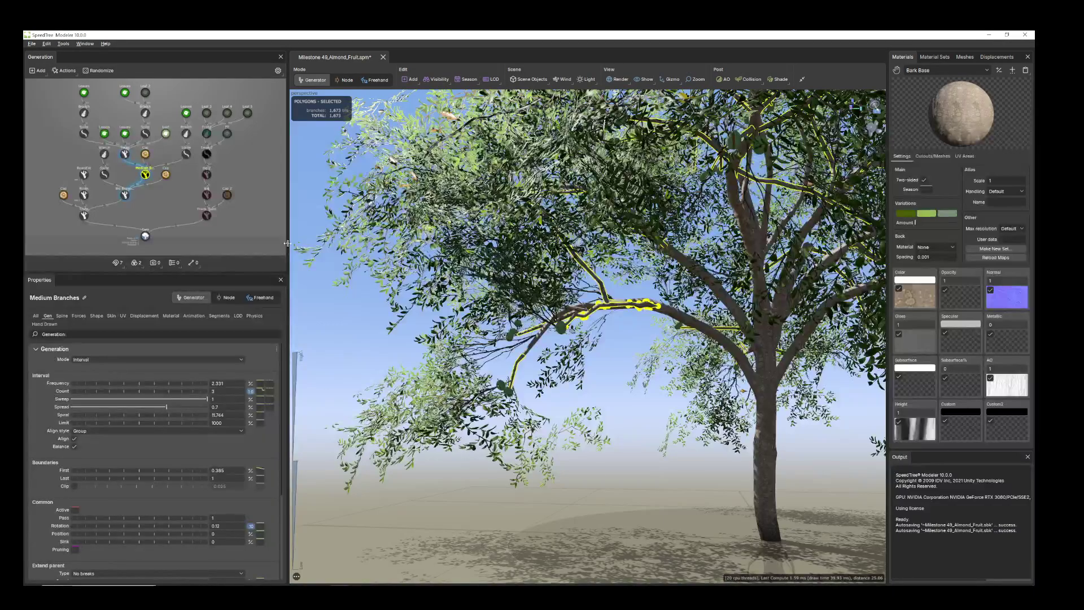
{"action": "left_click", "coordinate": [145, 177]}
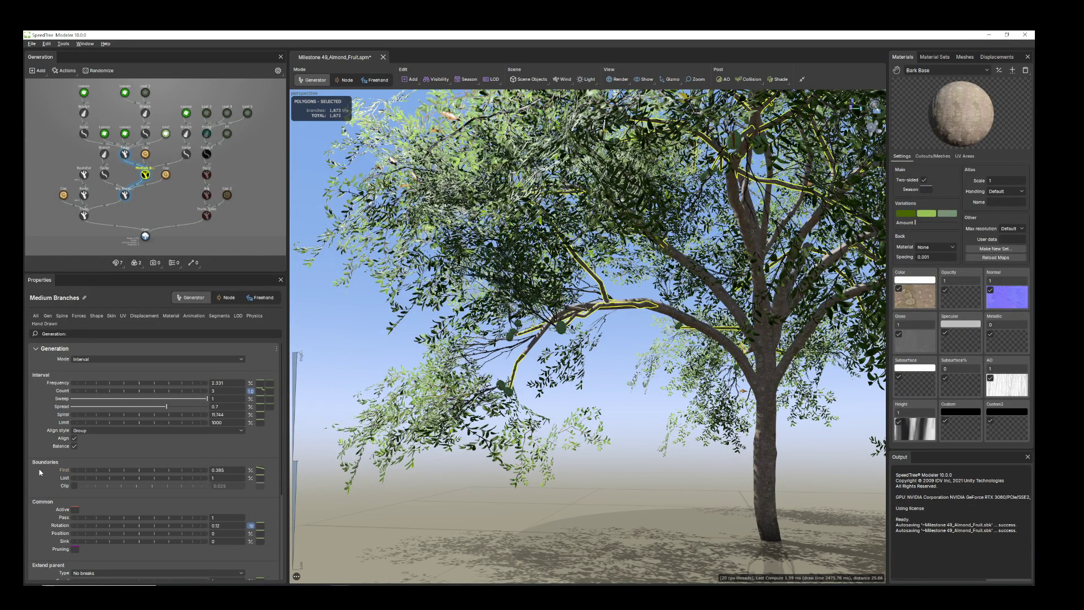
{"action": "key", "text": "z"}
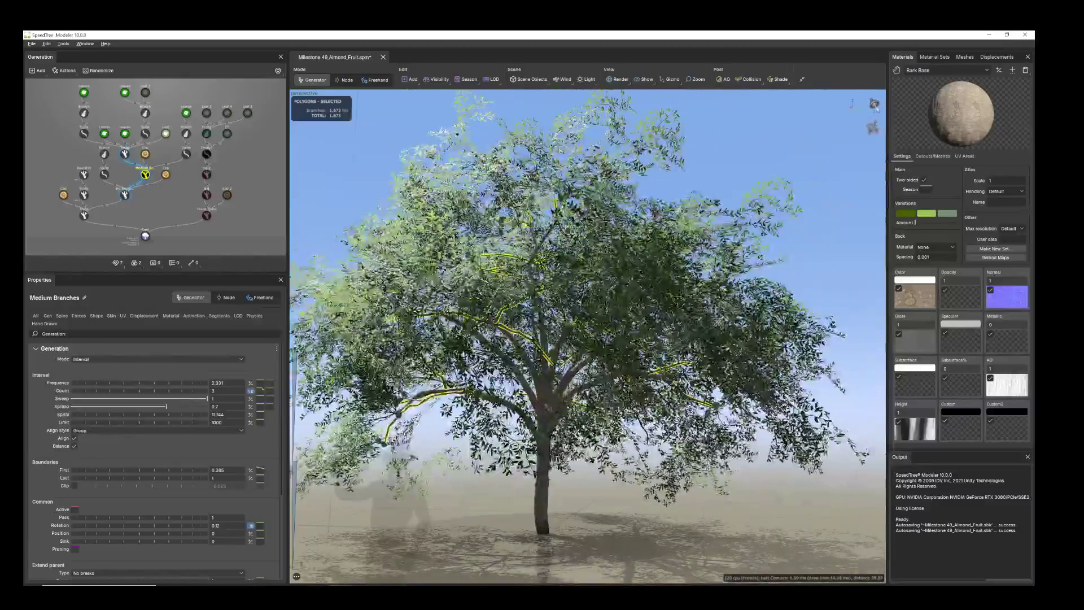
Adjust the middle and end points of the Medium Branches start angle parent curve in the spine orientation settings
{"action": "left_click", "coordinate": [61, 316]}
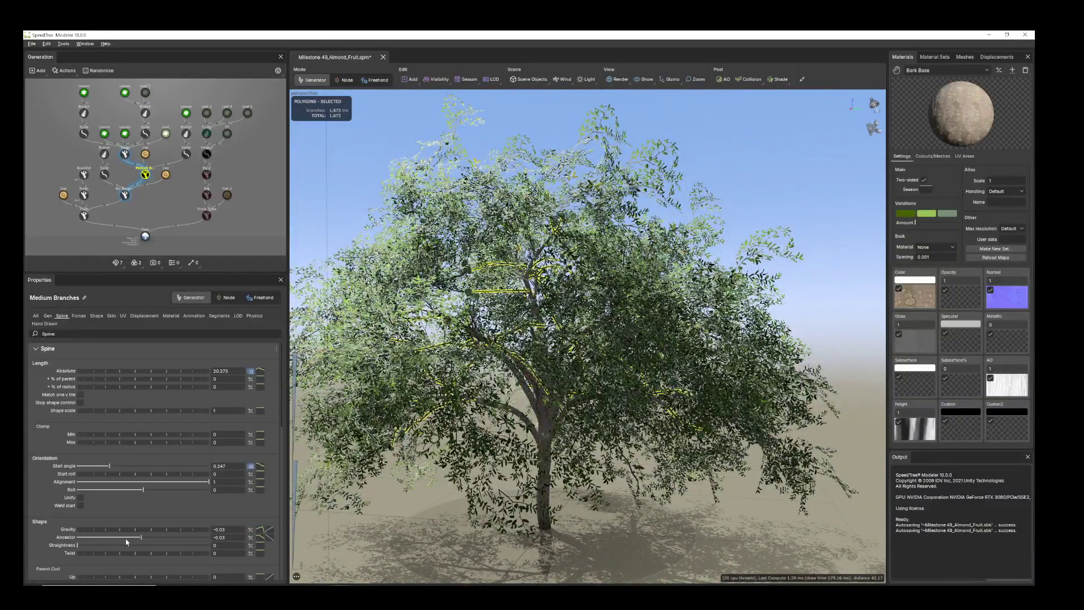
{"action": "left_click", "coordinate": [261, 466]}
{"action": "left_click_drag", "start_coordinate": [369, 487], "coordinate": [370, 489]}
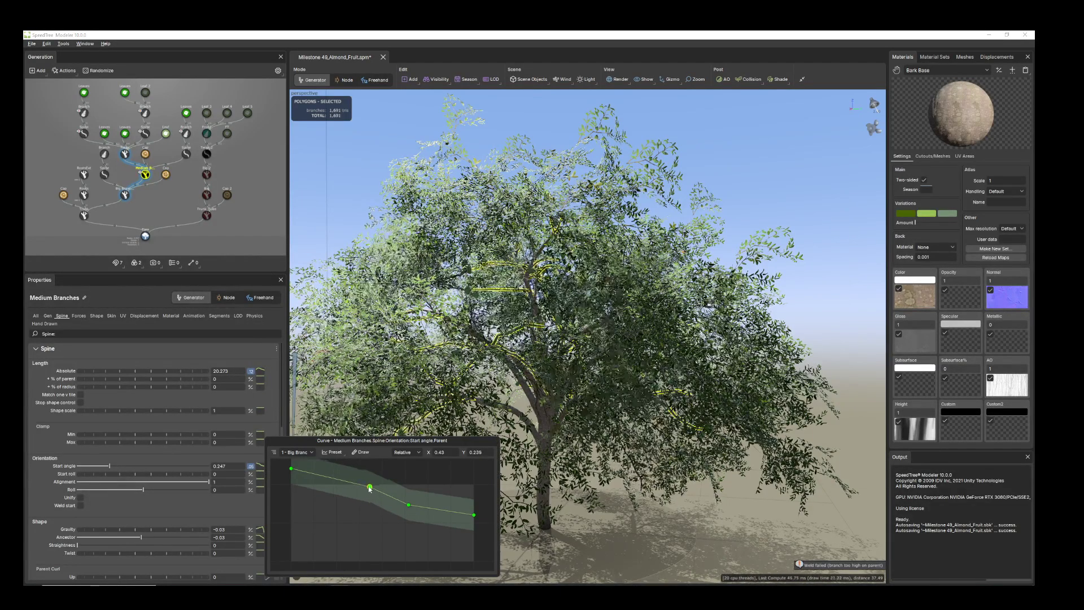
{"action": "left_click", "coordinate": [474, 515]}
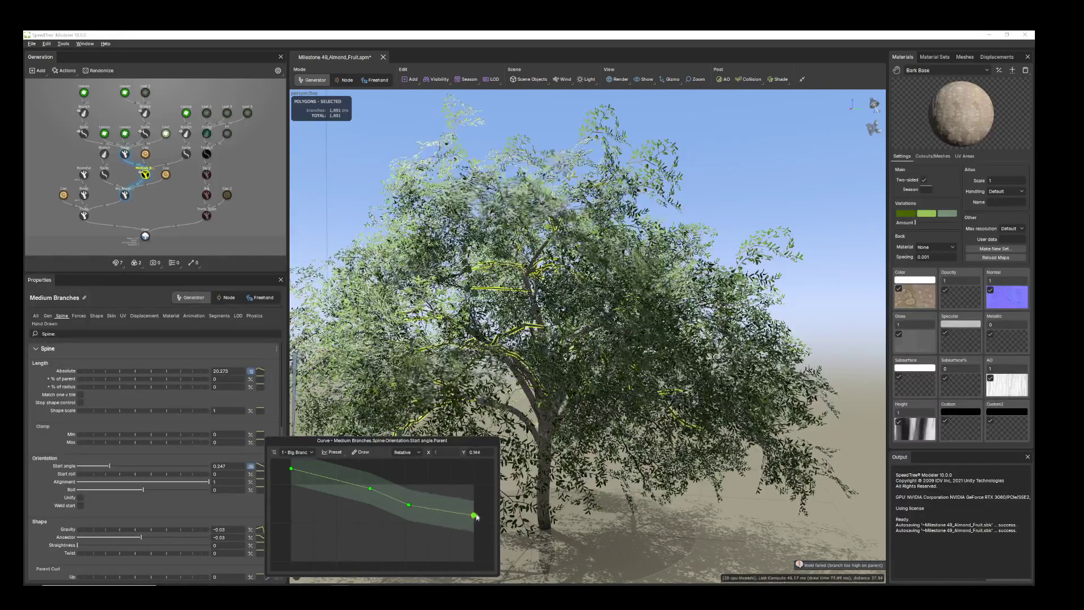
{"action": "left_click_drag", "start_coordinate": [473, 515], "coordinate": [475, 514]}
{"action": "left_click_drag", "start_coordinate": [593, 491], "coordinate": [543, 500]}
{"action": "middle_click_drag", "start_coordinate": [543, 500], "coordinate": [624, 457]}
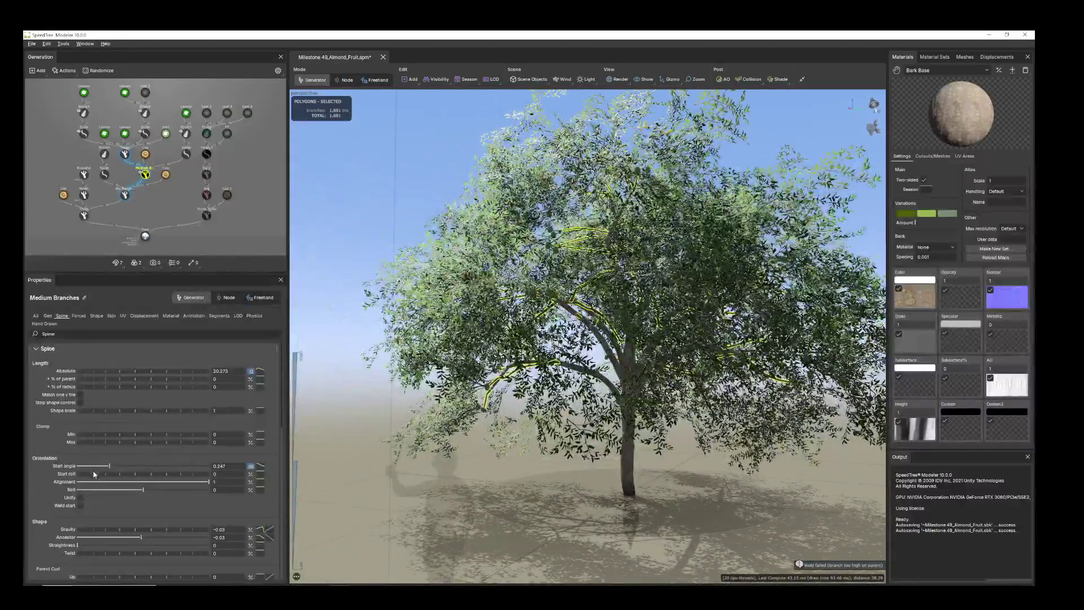
Reshape the Medium Branches gravity profile curve by raising its start, middle and end points
{"action": "mouse_move", "coordinate": [270, 530]}
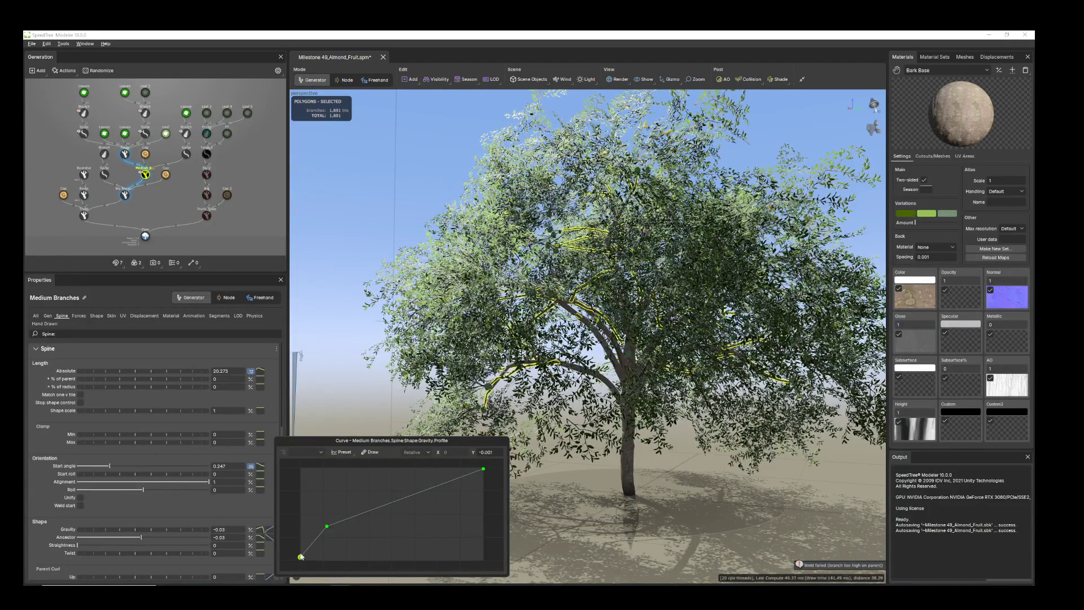
{"action": "left_click_drag", "start_coordinate": [301, 563], "coordinate": [335, 494]}
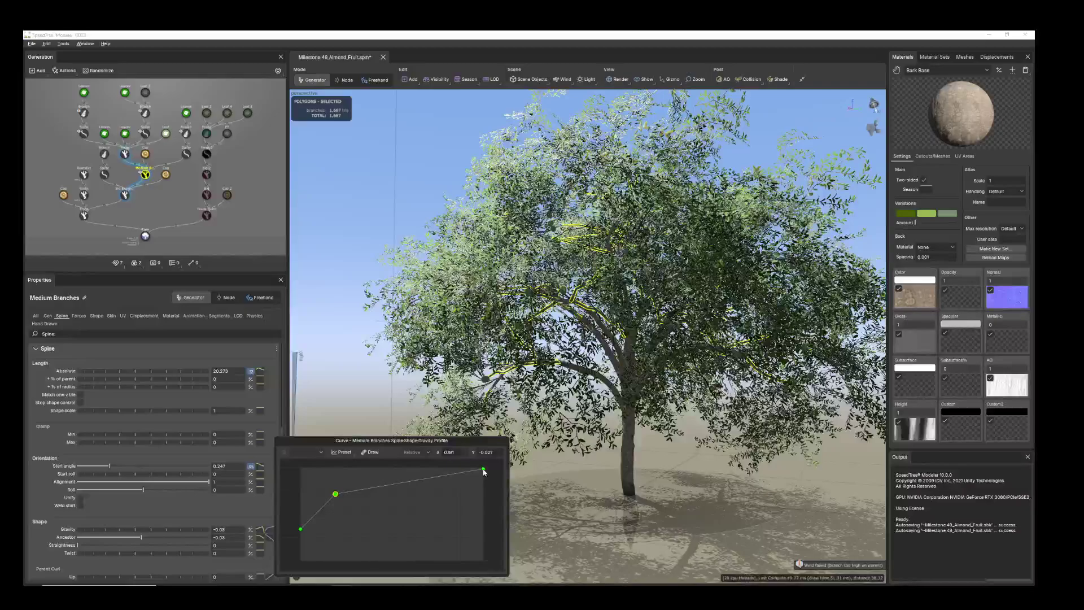
{"action": "left_click_drag", "start_coordinate": [484, 481], "coordinate": [480, 463]}
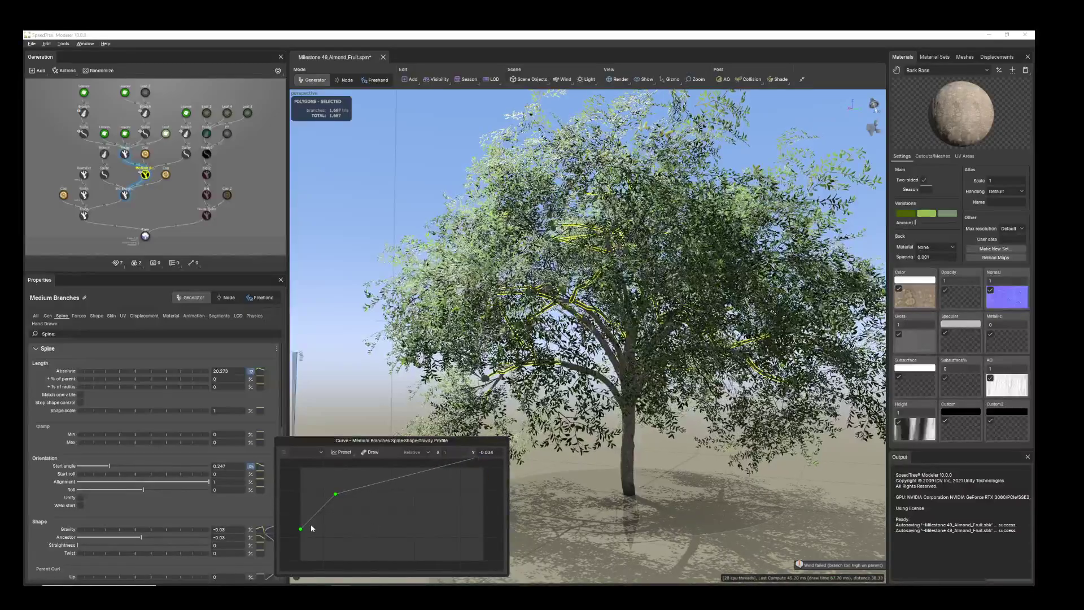
{"action": "left_click_drag", "start_coordinate": [300, 529], "coordinate": [303, 471]}
{"action": "left_click_drag", "start_coordinate": [637, 472], "coordinate": [632, 429]}
{"action": "scroll", "coordinate": [658, 455], "scroll_direction": "down", "scroll_amount": 3}
{"action": "scroll", "coordinate": [632, 429], "scroll_direction": "up", "scroll_amount": 3}
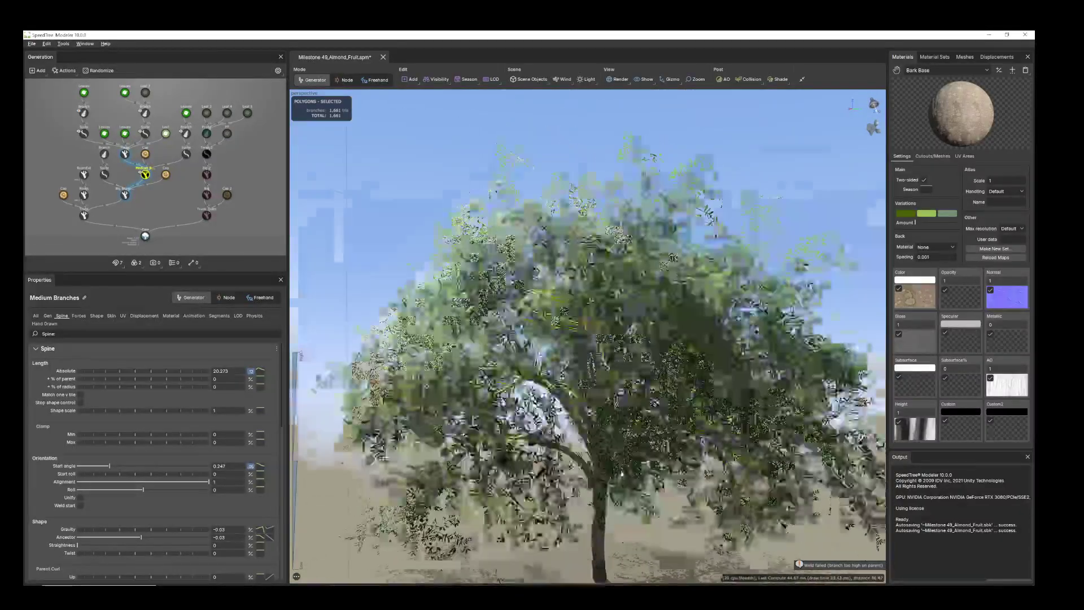
Select the Leaf generator that carries the almonds and examine how they are distributed through the canopy from several angles and distances
{"action": "left_click", "coordinate": [430, 228]}
{"action": "scroll", "coordinate": [495, 348], "scroll_direction": "down", "scroll_amount": 2}
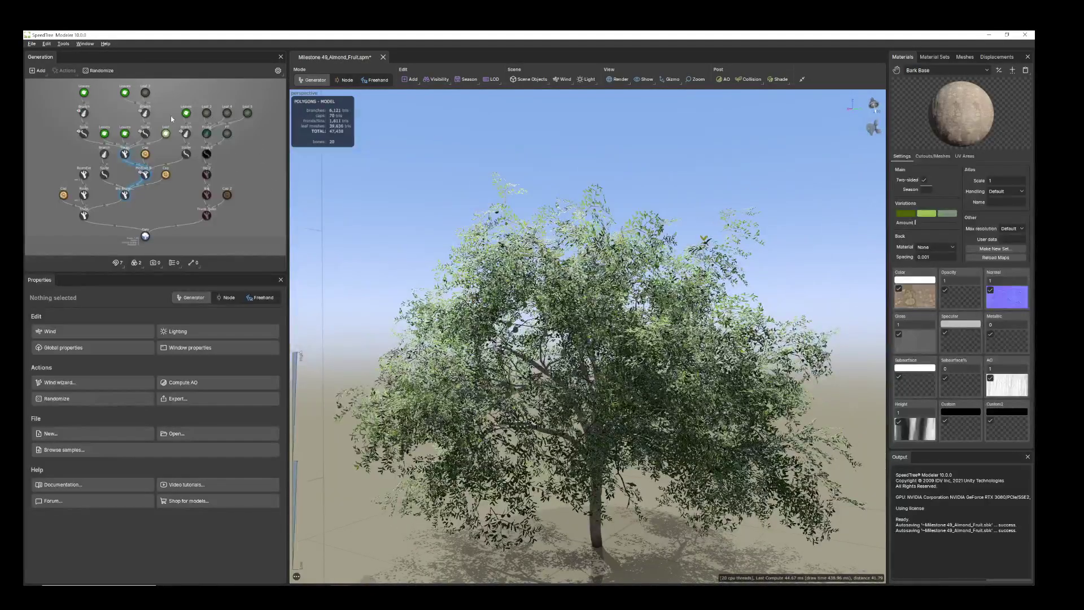
{"action": "left_click", "coordinate": [165, 135]}
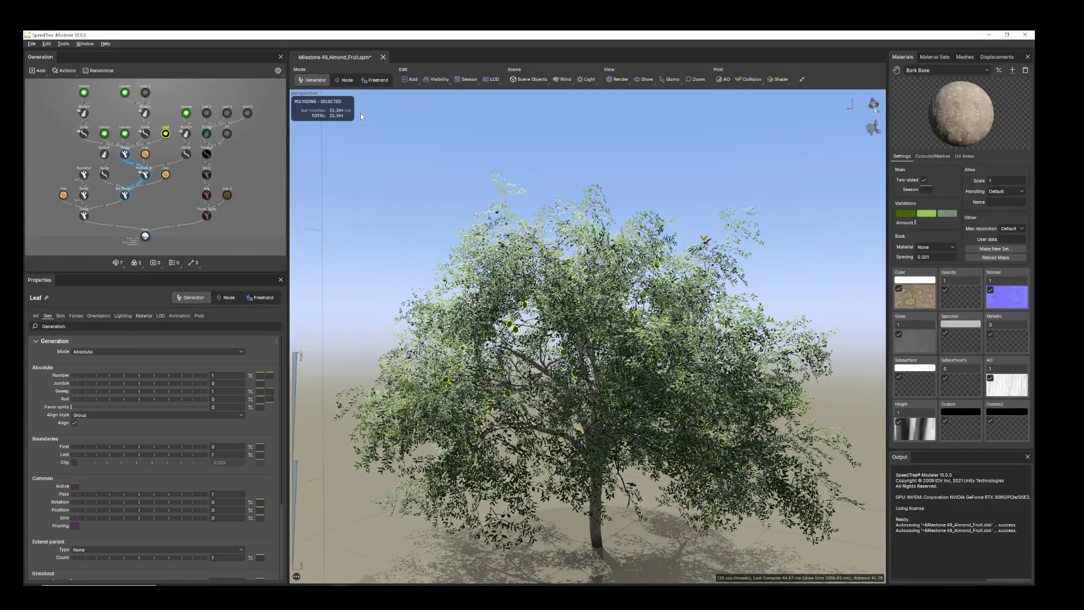
{"action": "scroll", "coordinate": [587, 374], "scroll_direction": "up", "scroll_amount": 3}
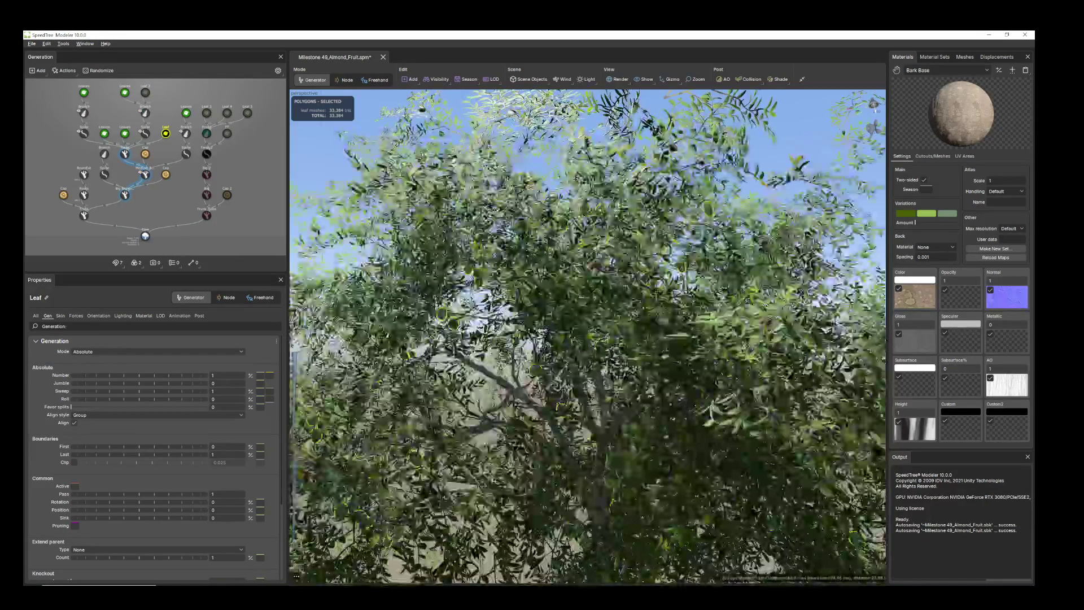
{"action": "scroll", "coordinate": [520, 424], "scroll_direction": "down", "scroll_amount": 1}
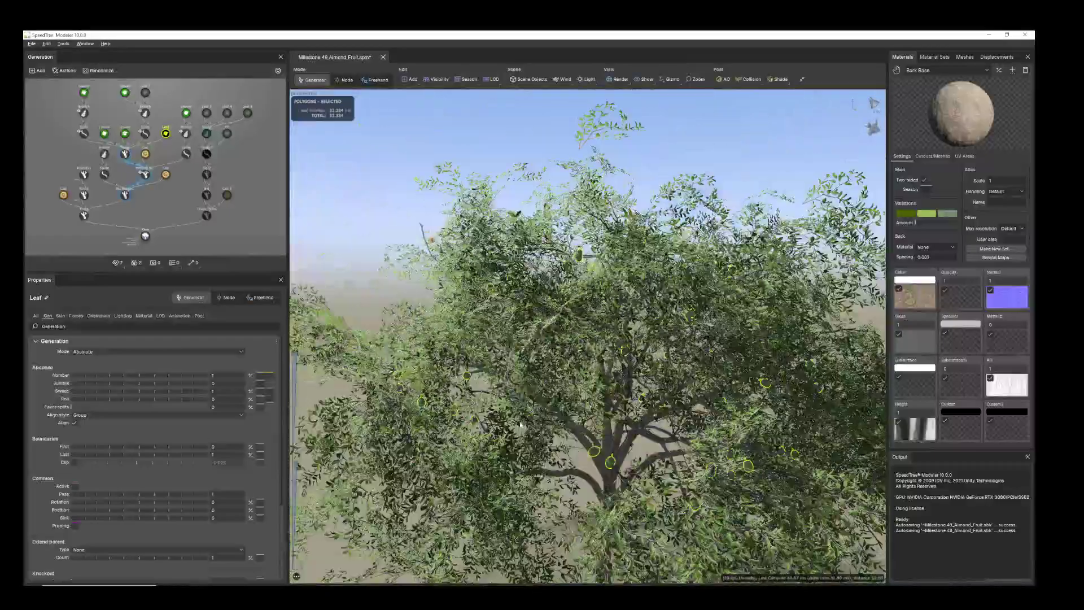
{"action": "scroll", "coordinate": [521, 424], "scroll_direction": "down", "scroll_amount": 5}
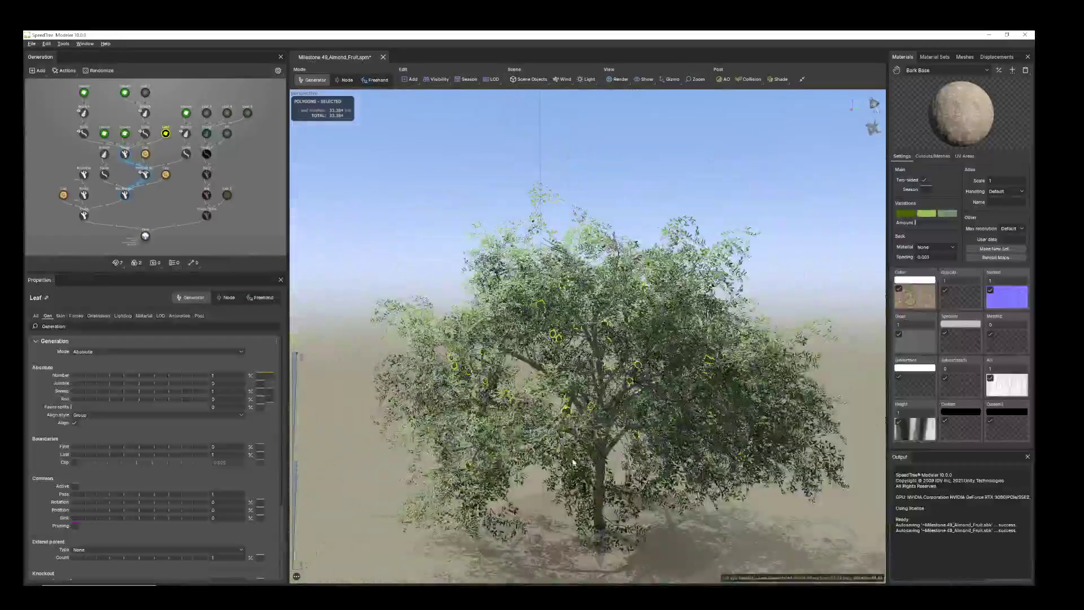
{"action": "scroll", "coordinate": [664, 472], "scroll_direction": "up", "scroll_amount": 5}
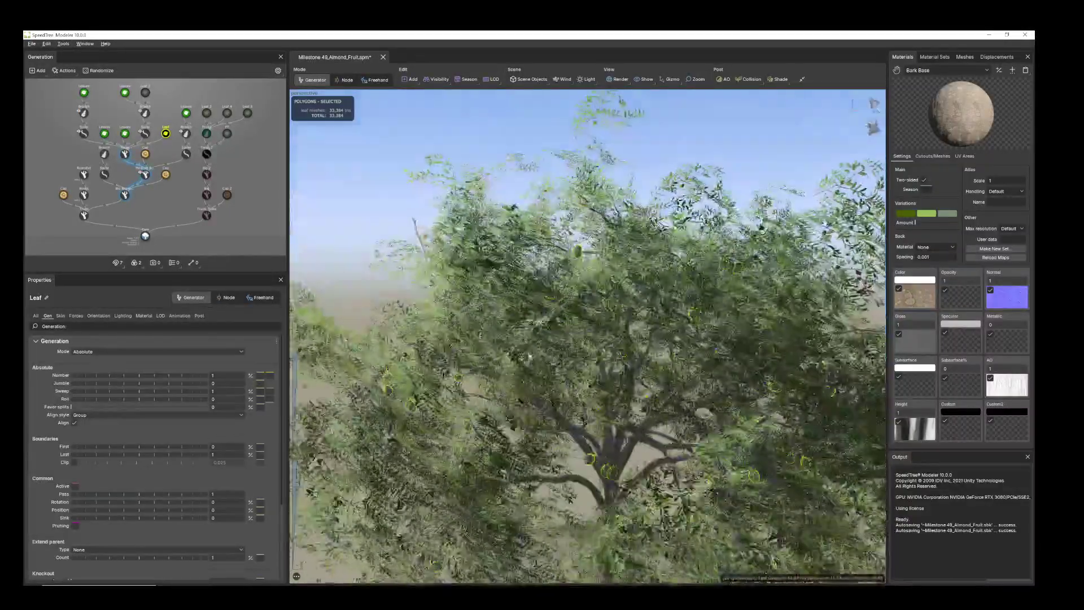
{"action": "scroll", "coordinate": [529, 356], "scroll_direction": "down", "scroll_amount": 4}
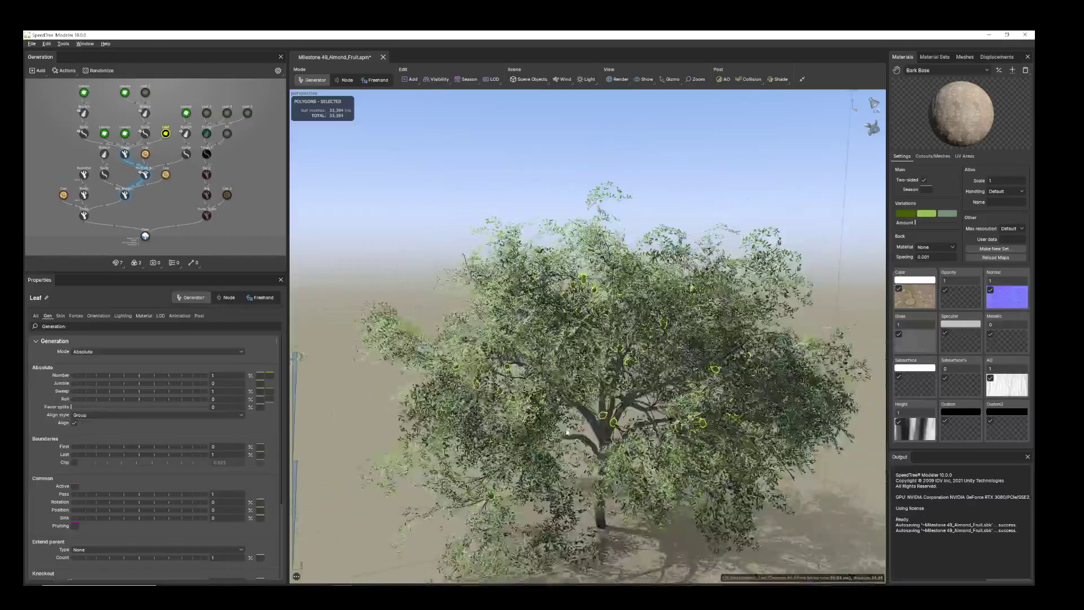
{"action": "left_click_drag", "start_coordinate": [530, 357], "coordinate": [611, 452]}
{"action": "scroll", "coordinate": [611, 452], "scroll_direction": "up", "scroll_amount": 5}
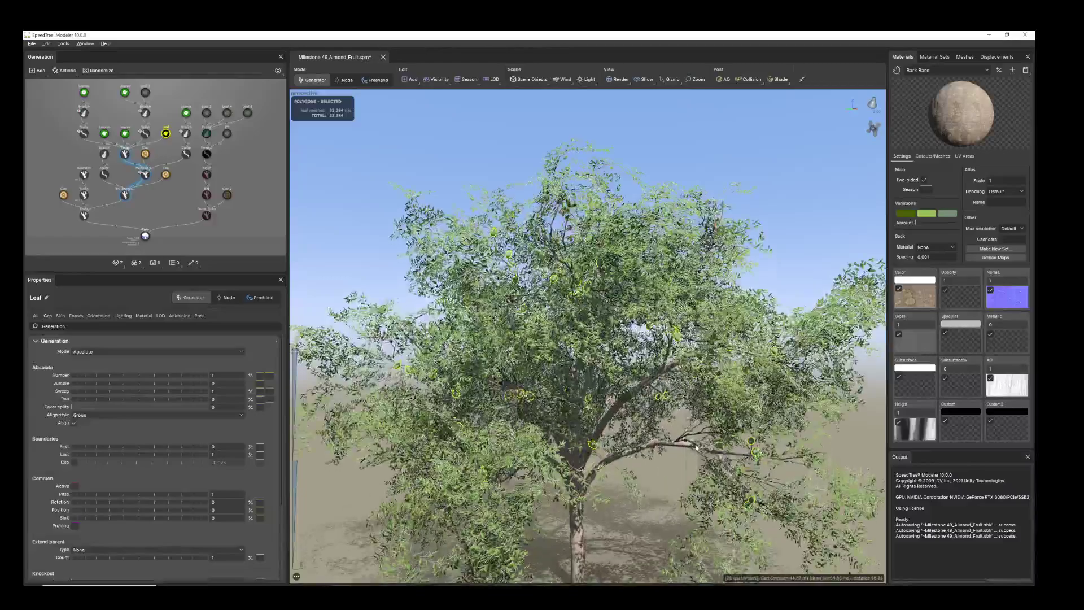
{"action": "scroll", "coordinate": [696, 447], "scroll_direction": "down", "scroll_amount": 3}
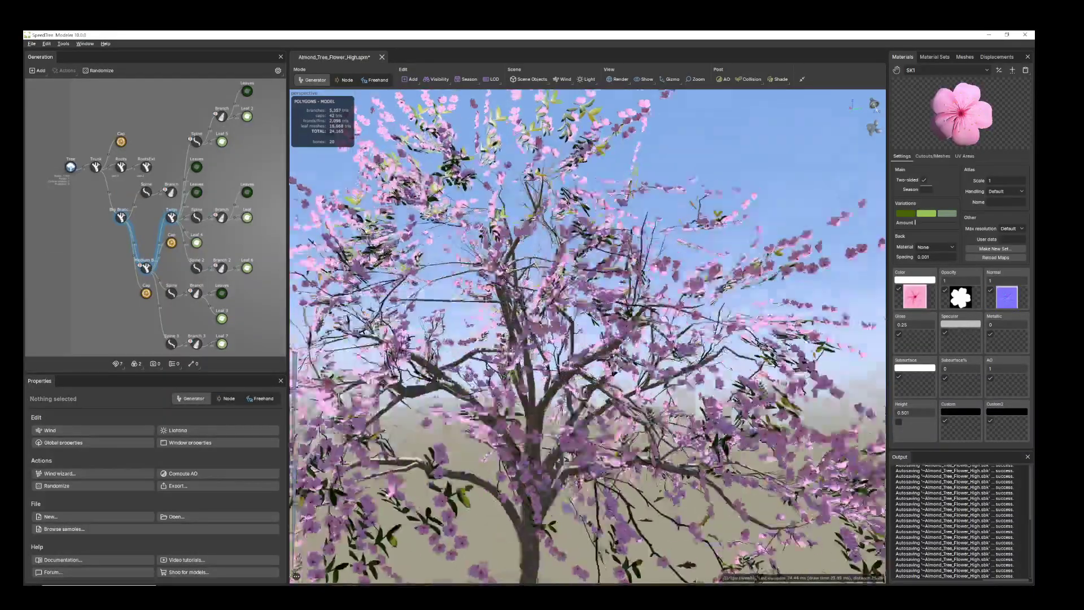
In the Almond_Tree_Flower_High tree, examine the Leaf 7, Branch 3 and Spine 3 generators one after another
{"action": "scroll", "coordinate": [540, 422], "scroll_direction": "down", "scroll_amount": 6}
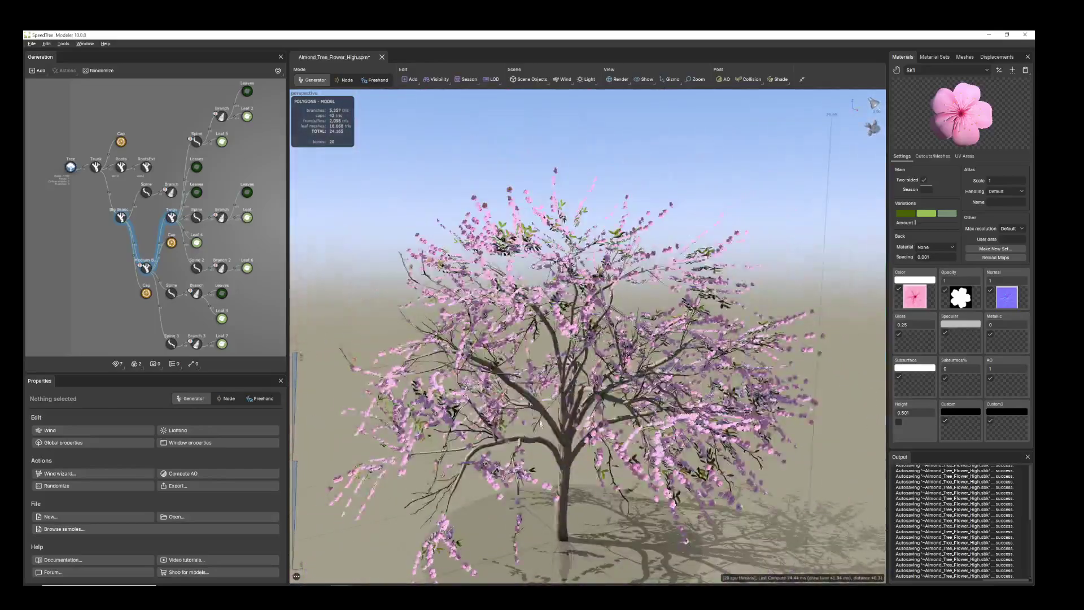
{"action": "scroll", "coordinate": [541, 423], "scroll_direction": "down", "scroll_amount": 2}
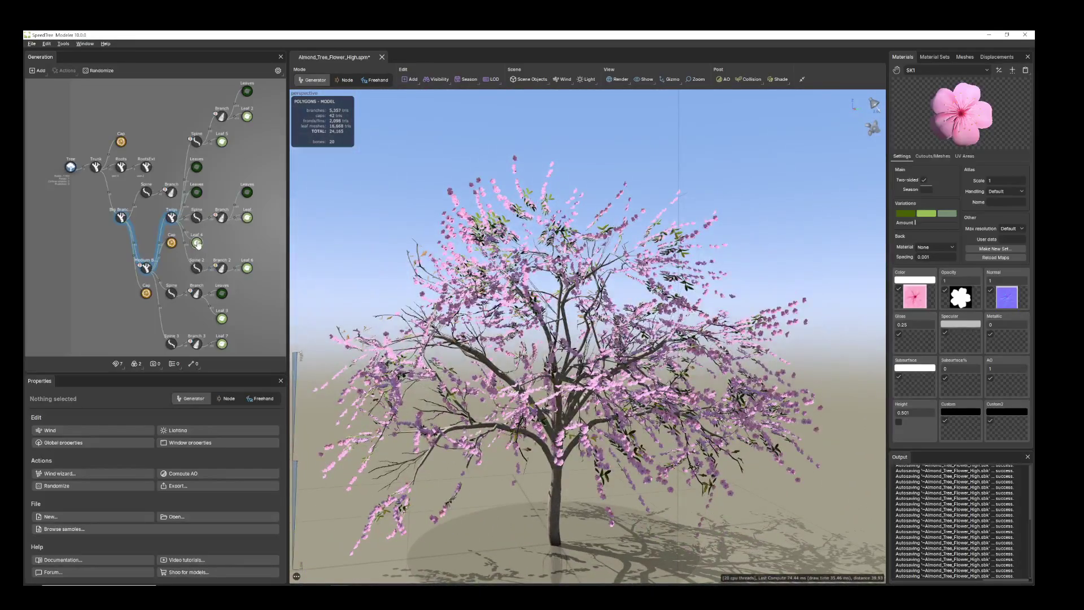
{"action": "scroll", "coordinate": [197, 243], "scroll_direction": "up", "scroll_amount": 2}
{"action": "middle_click_drag", "start_coordinate": [249, 311], "coordinate": [226, 249]}
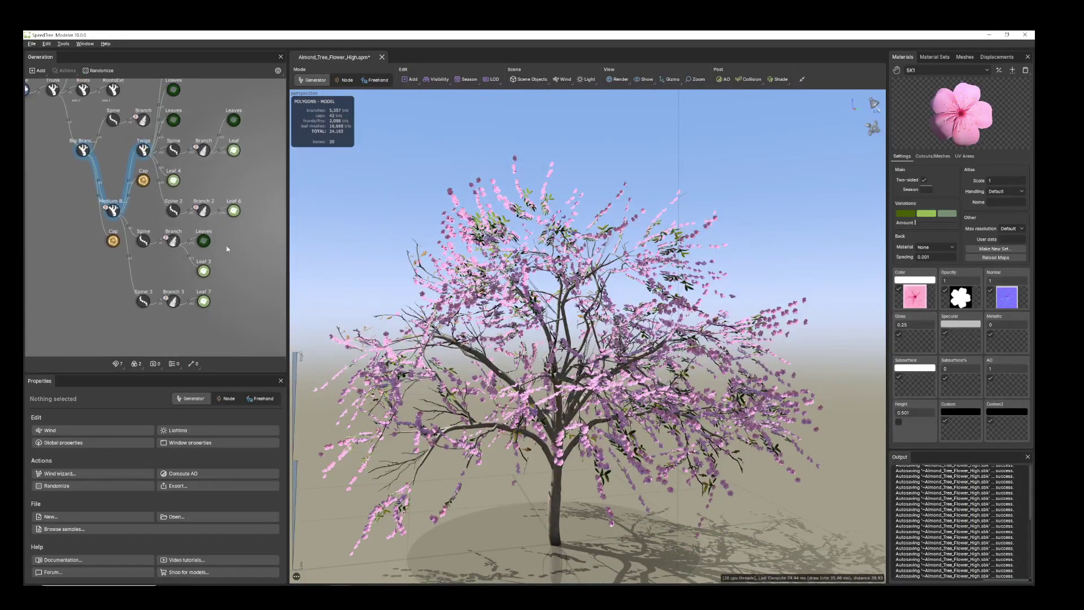
{"action": "left_click", "coordinate": [203, 302]}
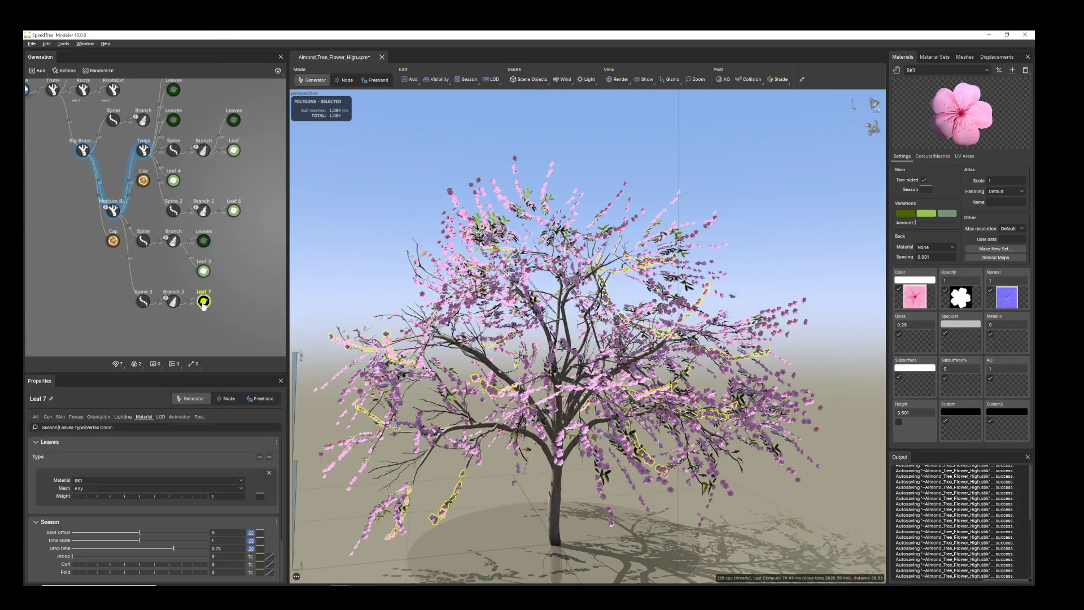
{"action": "left_click", "coordinate": [174, 302]}
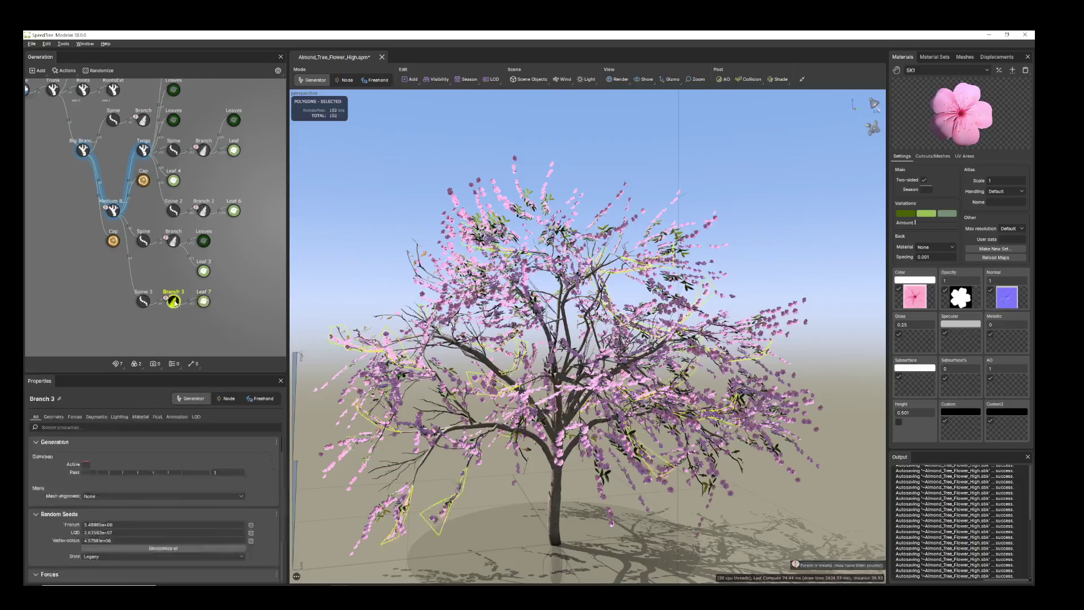
{"action": "left_click", "coordinate": [141, 301]}
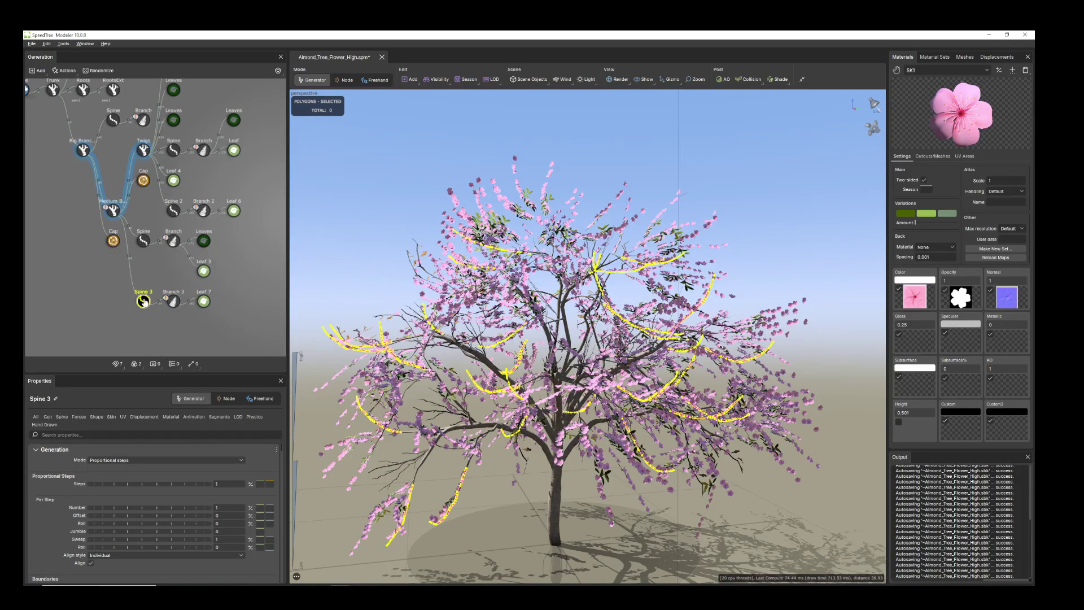
Select Branch 3 and Leaf 7 again and inspect the low-hanging blossoms of Leaf 7 up close
{"action": "left_click", "coordinate": [173, 305]}
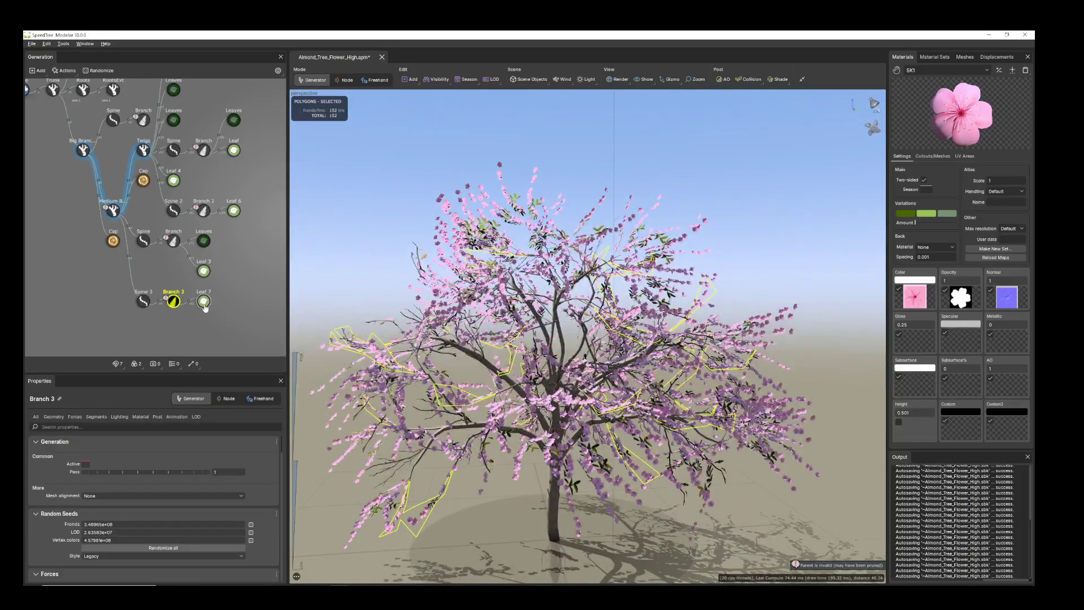
{"action": "left_click", "coordinate": [203, 303]}
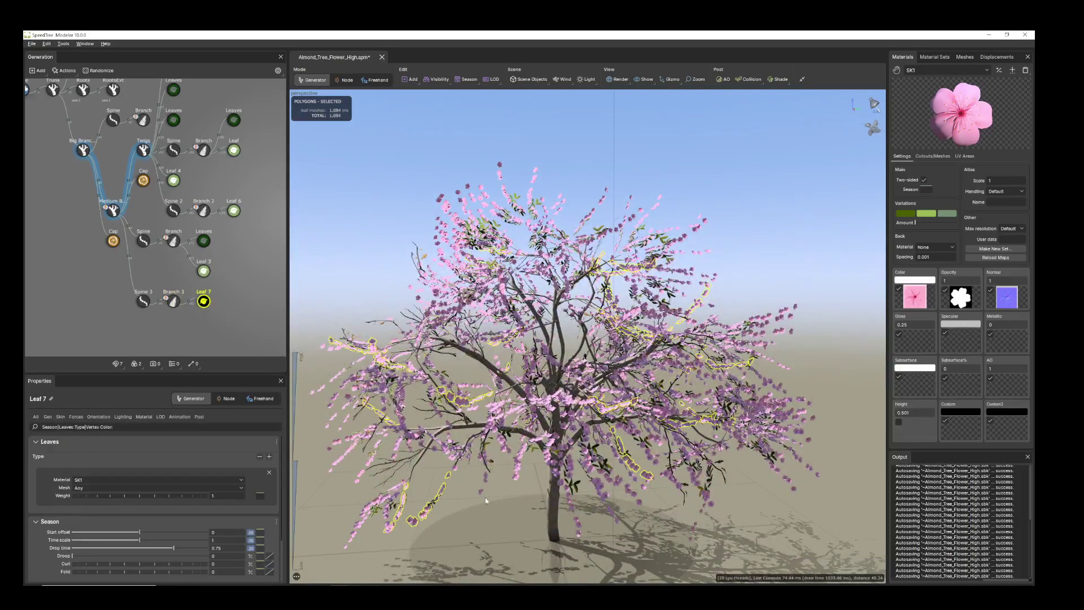
{"action": "scroll", "coordinate": [539, 403], "scroll_direction": "up", "scroll_amount": 3}
{"action": "middle_click_drag", "start_coordinate": [429, 508], "coordinate": [525, 403]}
{"action": "left_click_drag", "start_coordinate": [525, 403], "coordinate": [539, 403]}
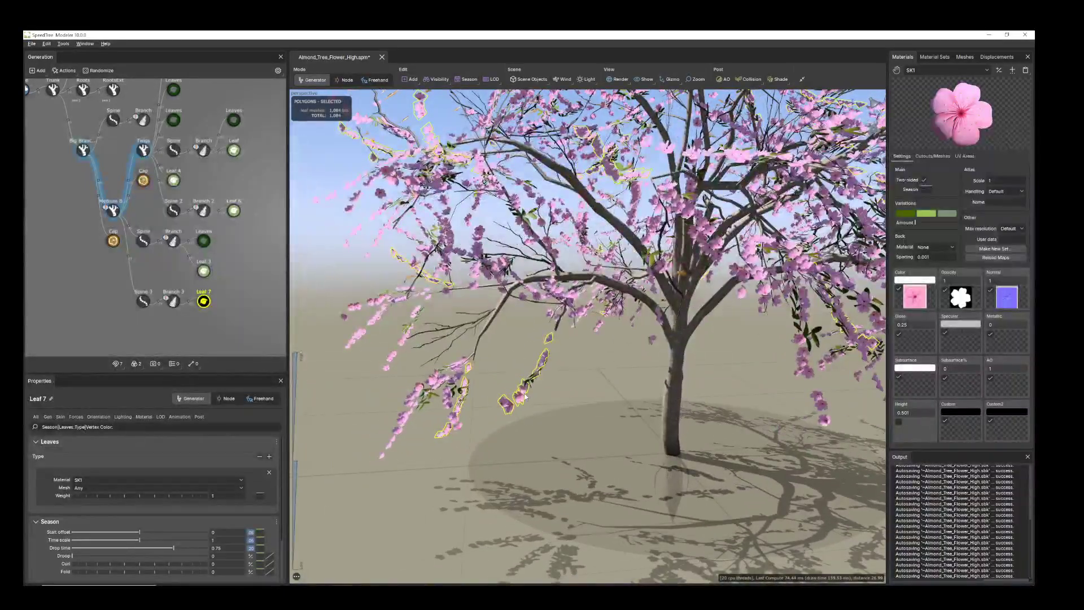
{"action": "scroll", "coordinate": [508, 411], "scroll_direction": "up", "scroll_amount": 3}
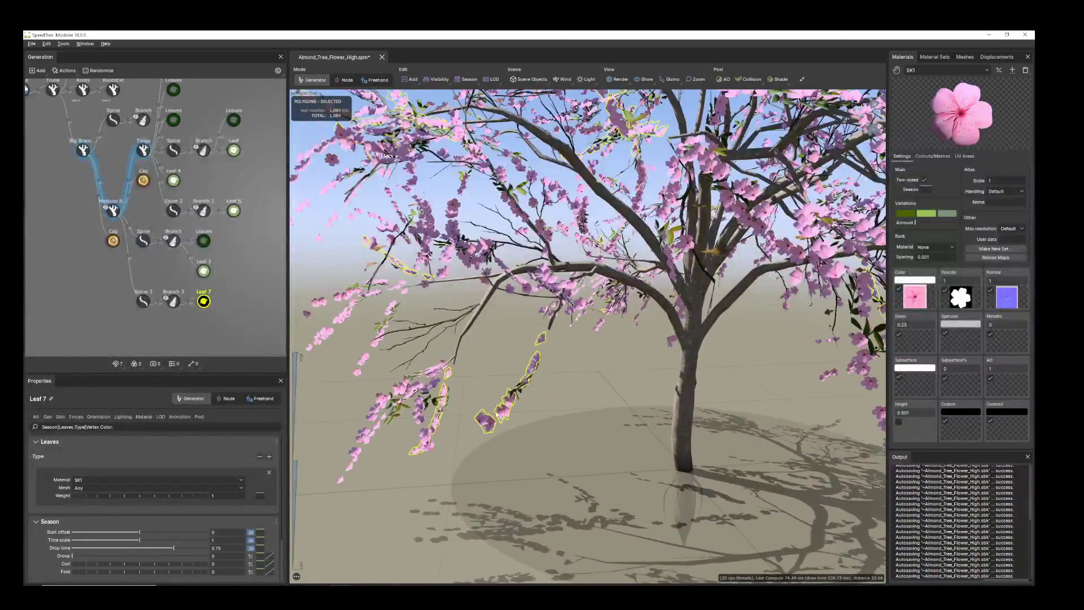
Review the SK1 Cutout mesh in the mesh editor, accept it as is, and examine the blossoms on the tree up close
{"action": "left_click", "coordinate": [932, 156]}
{"action": "left_click", "coordinate": [980, 184]}
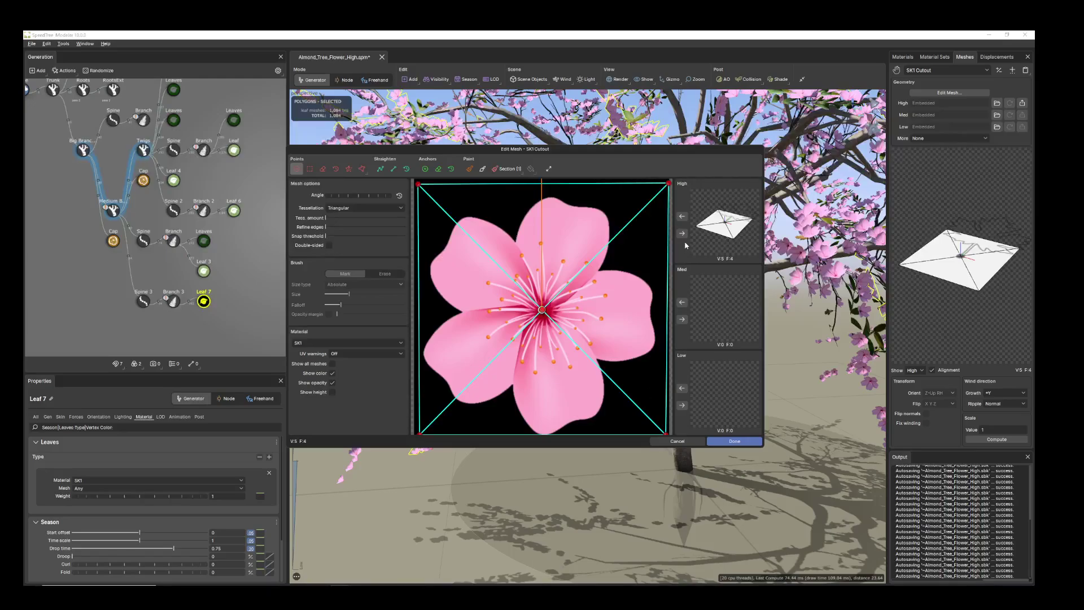
{"action": "left_click", "coordinate": [734, 441]}
{"action": "scroll", "coordinate": [588, 260], "scroll_direction": "up", "scroll_amount": 5}
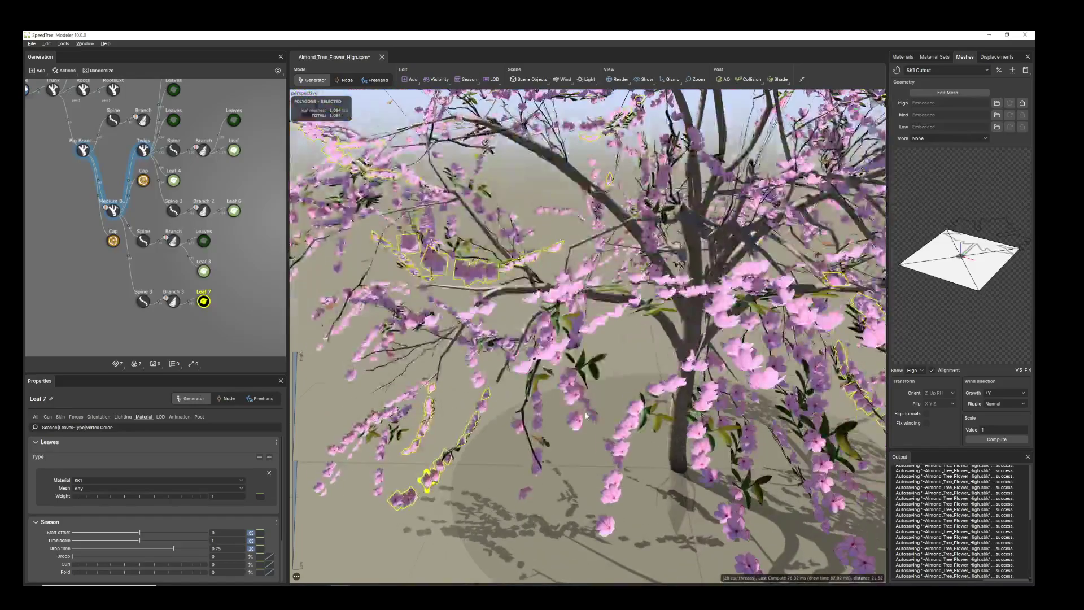
{"action": "scroll", "coordinate": [591, 356], "scroll_direction": "up", "scroll_amount": 2}
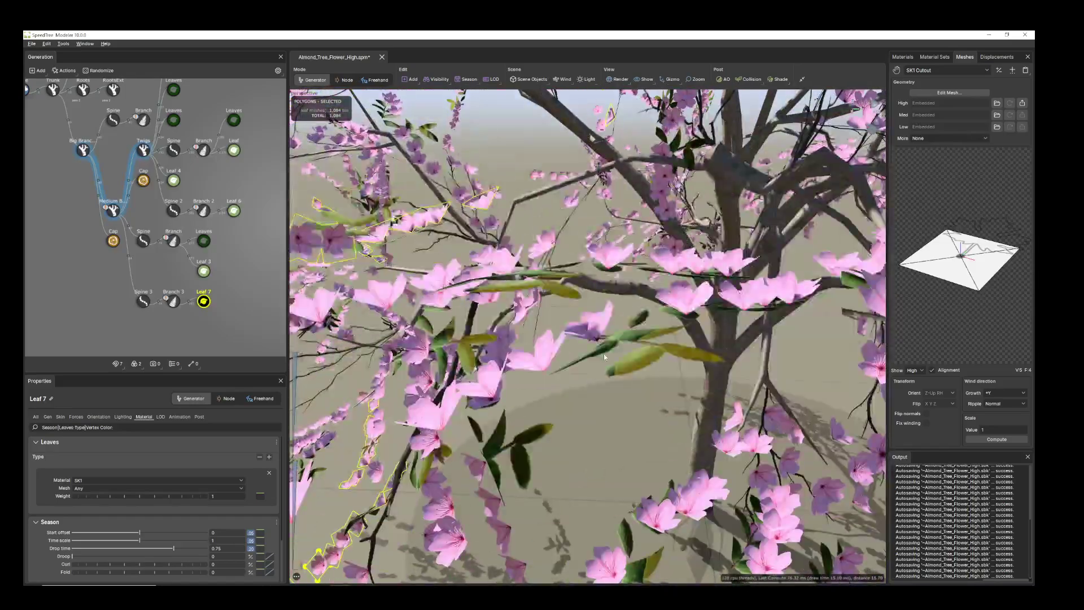
Select the Leaf 6 blossoms and examine their orientation settings, down to the Fold and Curl deformation values
{"action": "left_click", "coordinate": [594, 332]}
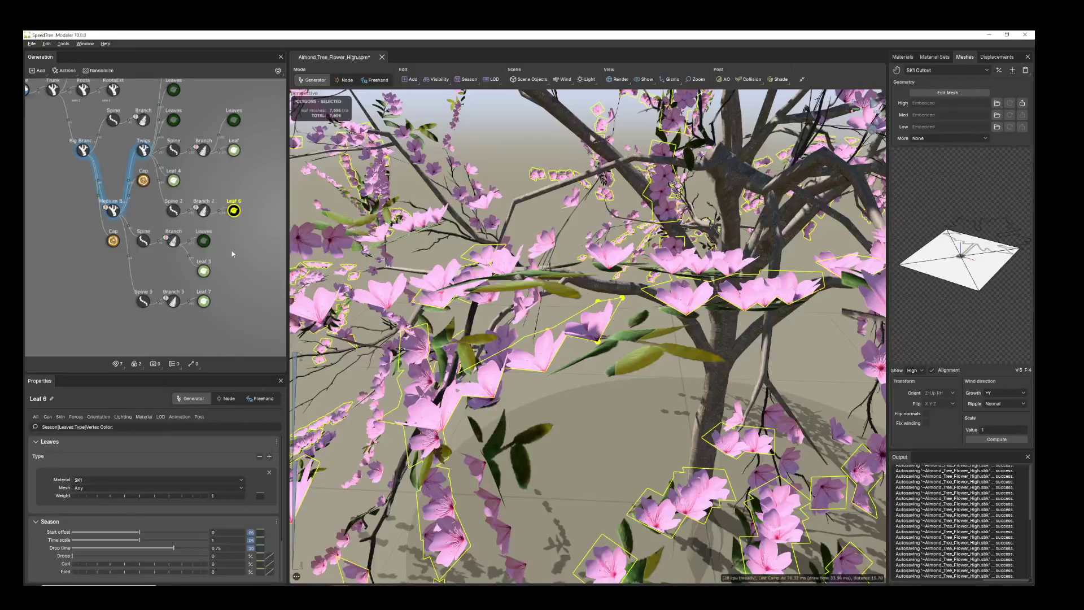
{"action": "left_click", "coordinate": [98, 417]}
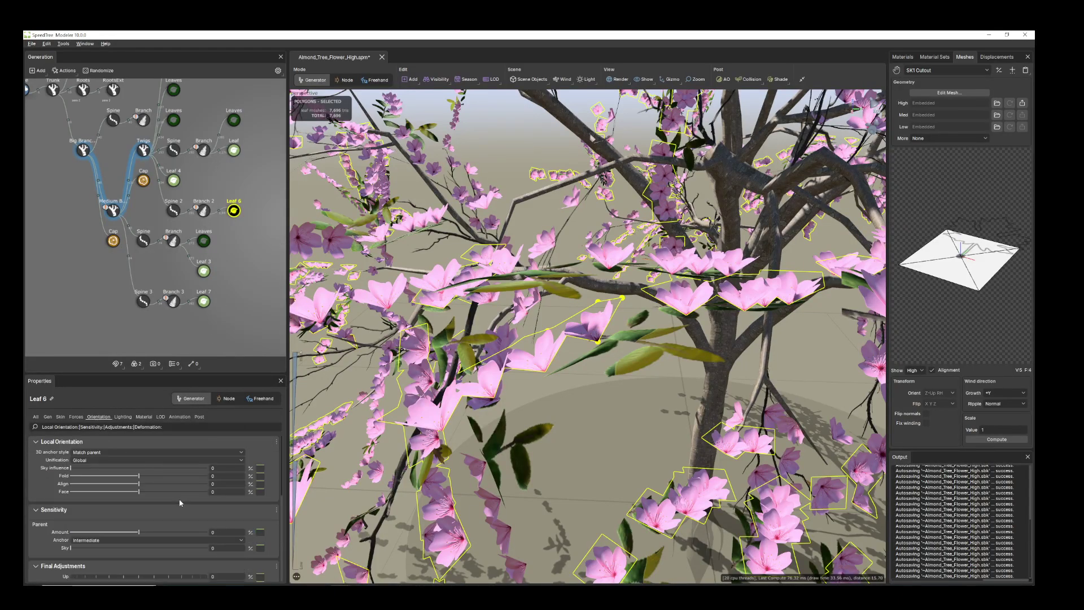
{"action": "scroll", "coordinate": [170, 527], "scroll_direction": "down", "scroll_amount": 2}
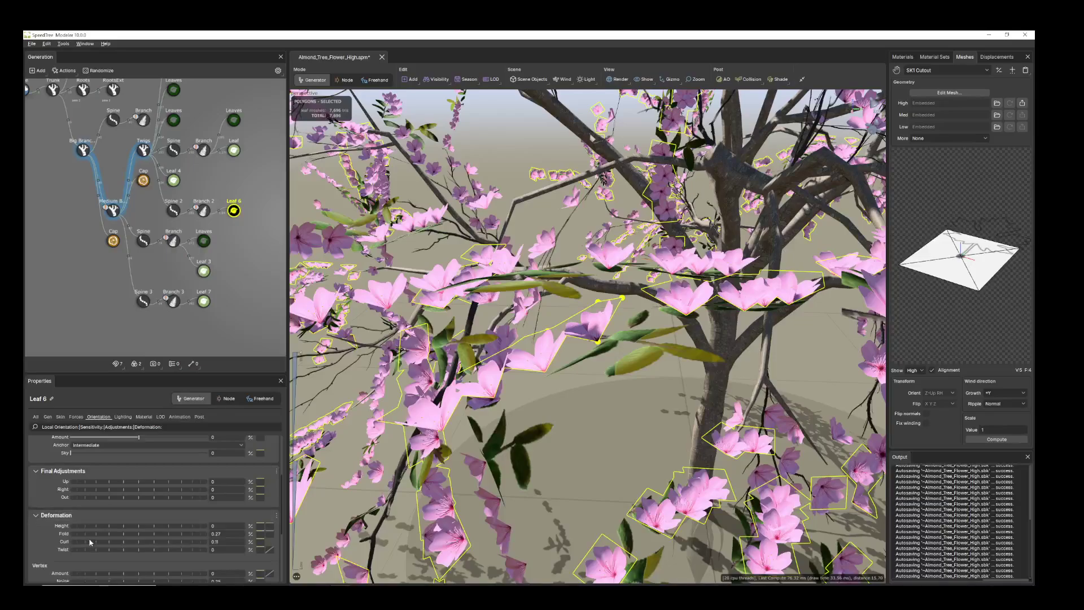
{"action": "mouse_move", "coordinate": [83, 532]}
{"action": "left_mouse_down"}
{"action": "mouse_move", "coordinate": [65, 535]}
{"action": "mouse_move", "coordinate": [83, 542]}
{"action": "left_mouse_up"}
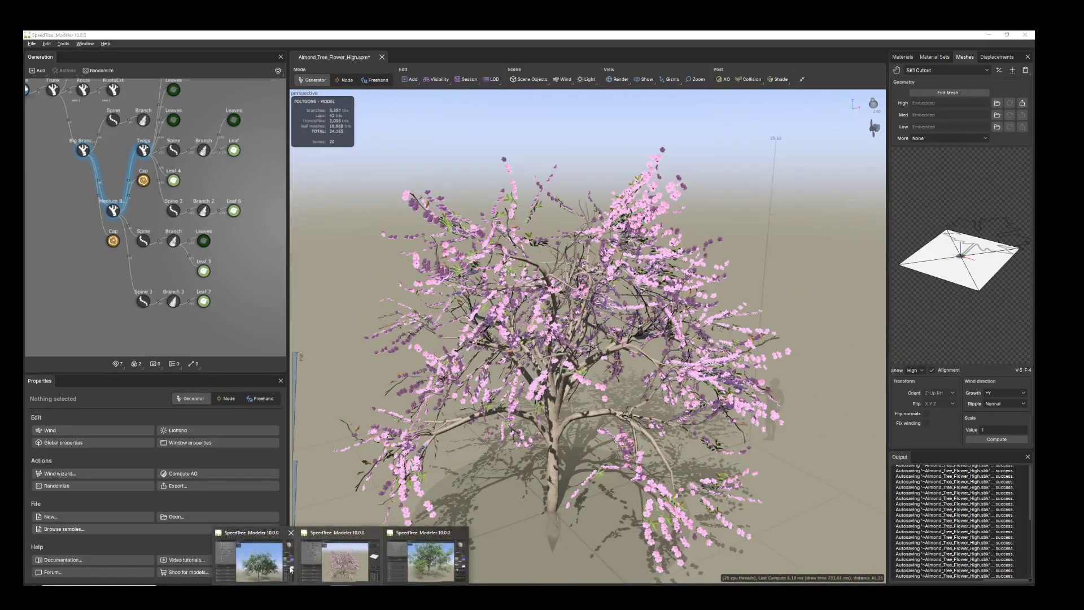
Switch to the Milestone 49_Almond tree, inspect its canopy up close, and bring up the Milestone 49_Almond_Fruit tree for comparison
{"action": "left_click", "coordinate": [263, 569]}
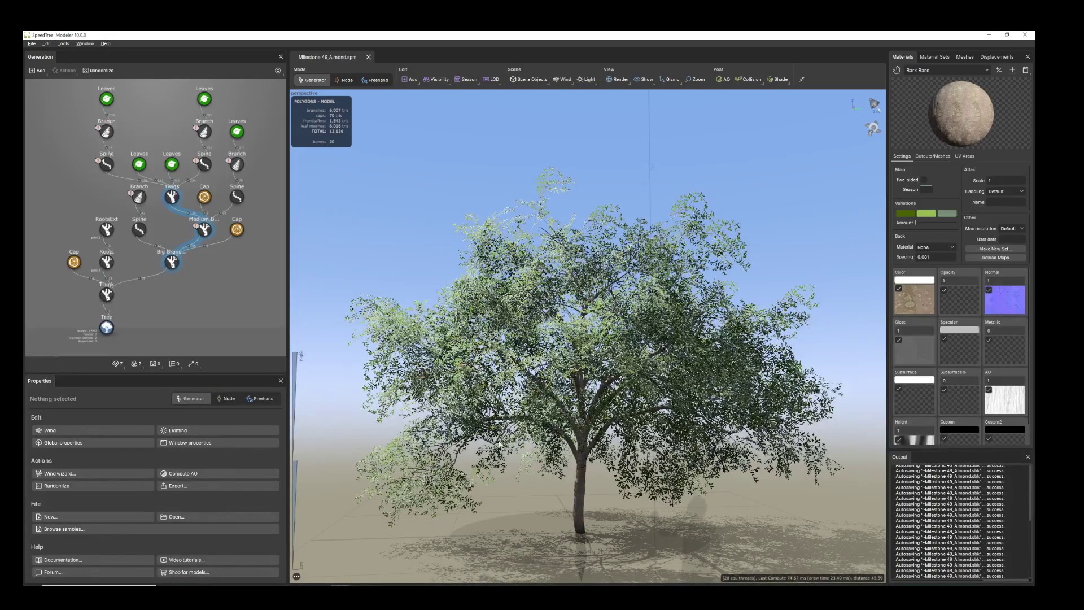
{"action": "scroll", "coordinate": [595, 432], "scroll_direction": "up", "scroll_amount": 2}
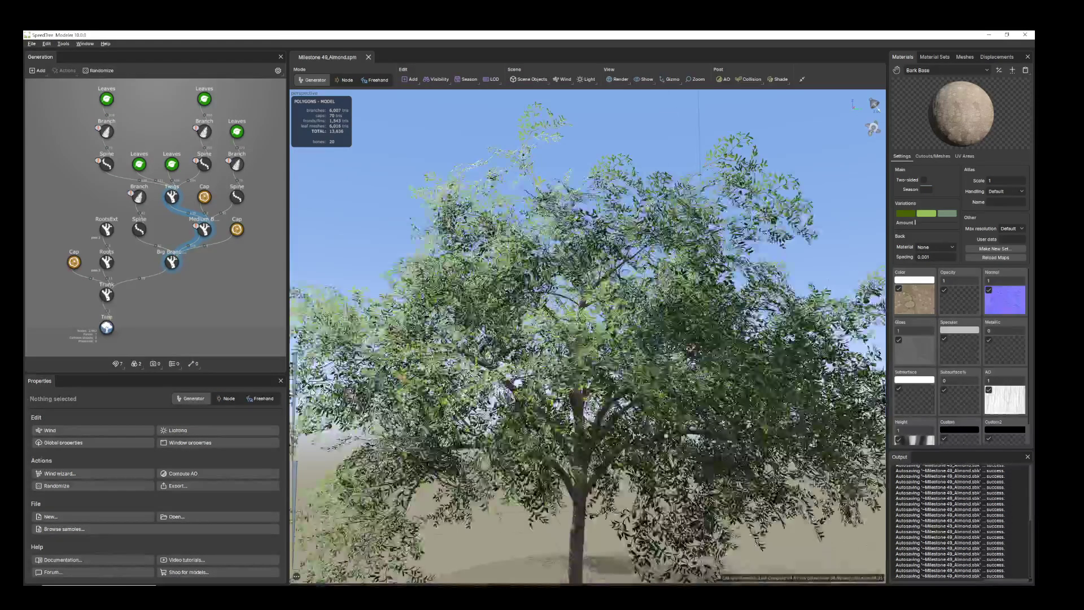
{"action": "left_click_drag", "start_coordinate": [595, 432], "coordinate": [632, 467]}
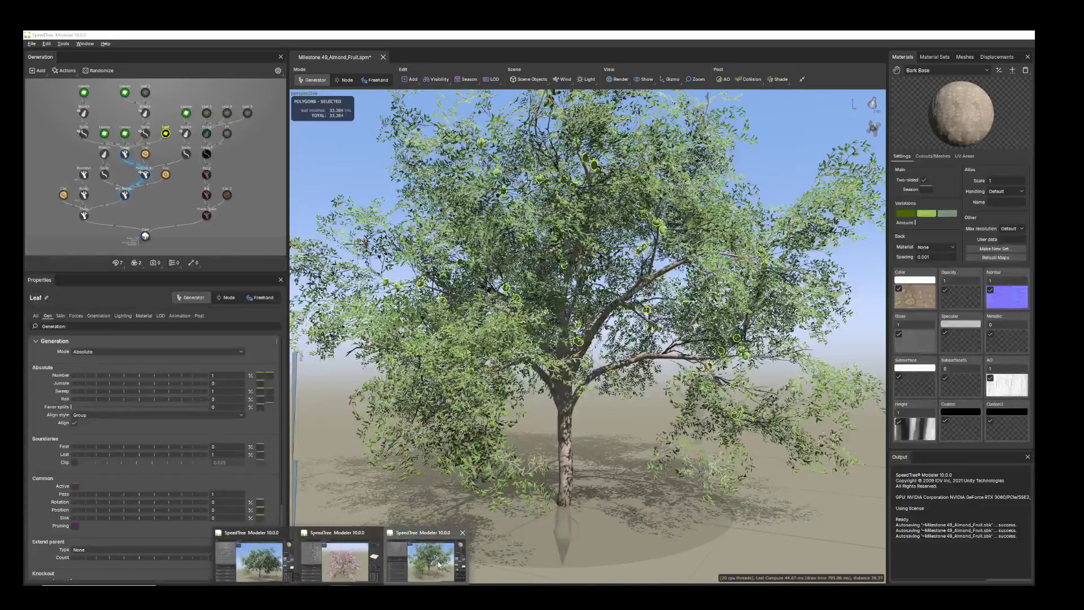
{"action": "left_click", "coordinate": [439, 564]}
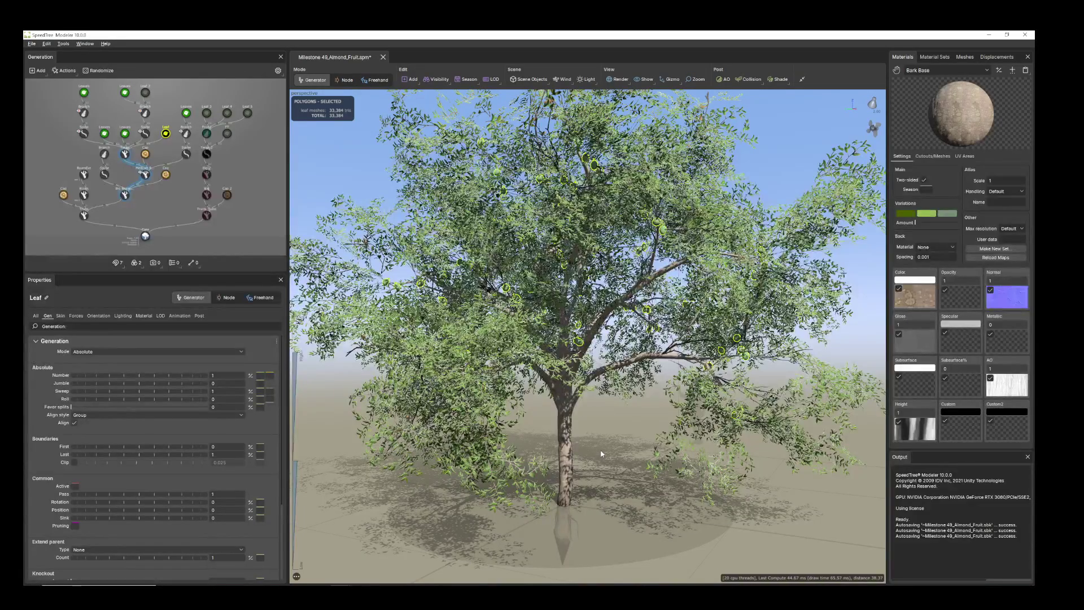